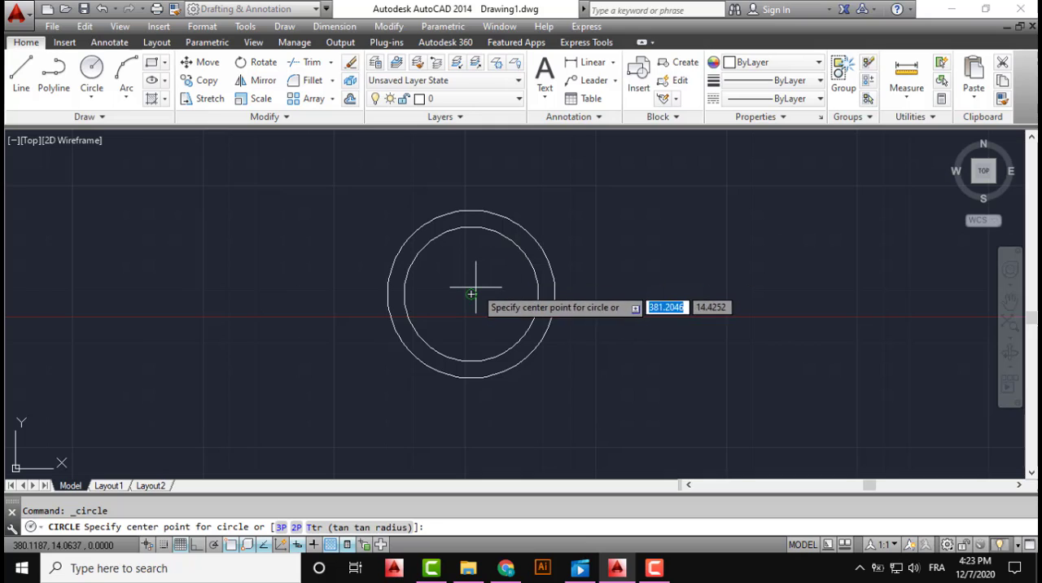
Draw a circle of radius 21 concentric with the two existing circles
click(472, 292)
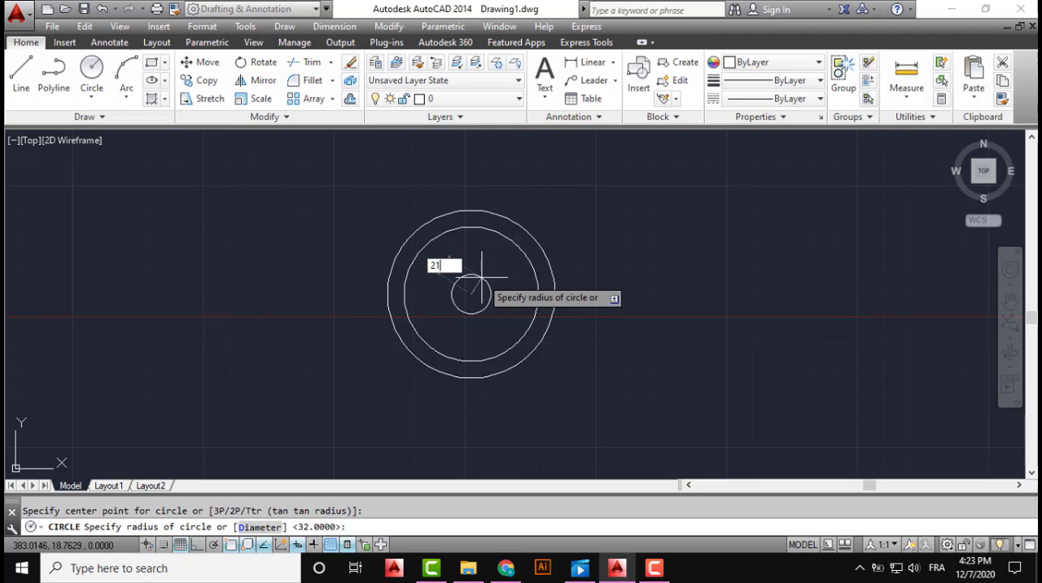
text(21)
key(Return)
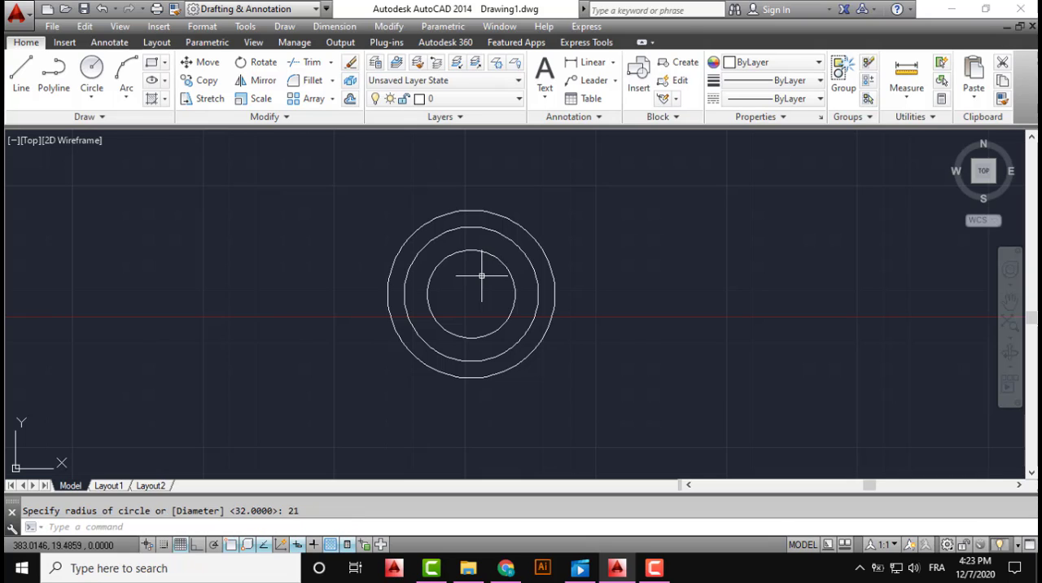
Draw an innermost circle of radius 16 on the same centre as the other circles
click(93, 97)
click(114, 126)
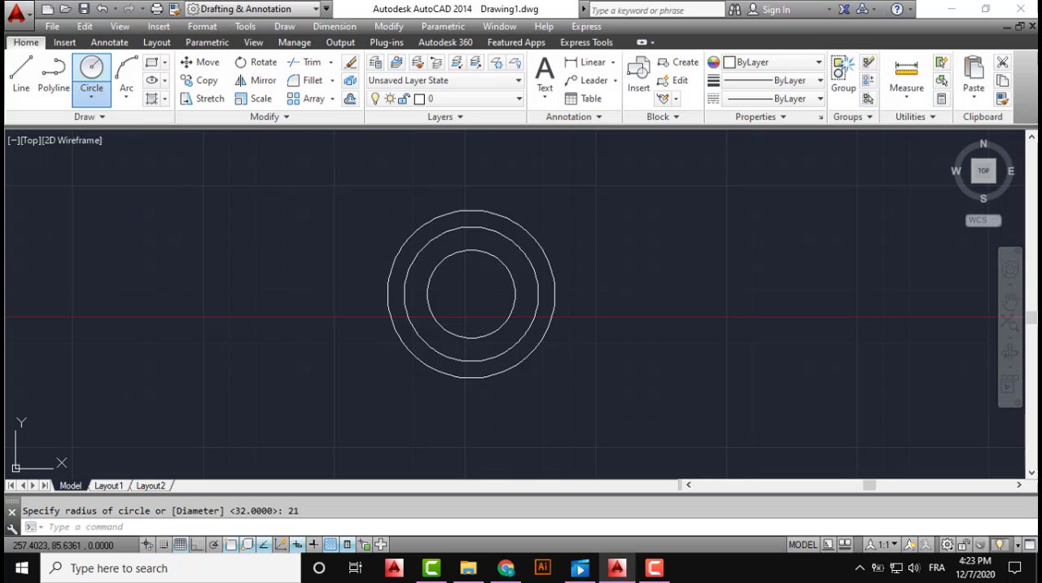
click(470, 293)
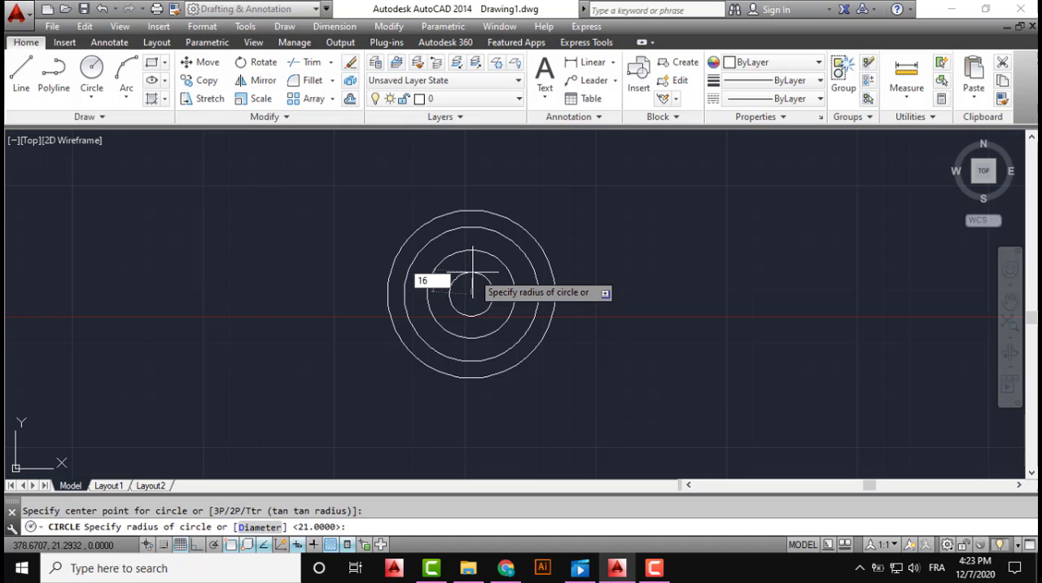
key(Return)
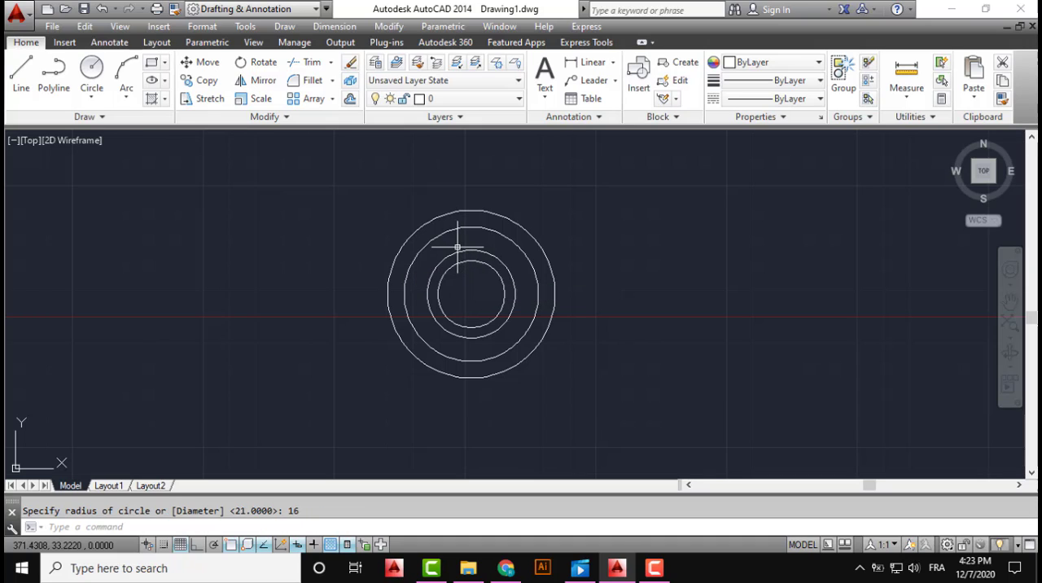
With Ortho on, draw a vertical line through the circles' common centre, running from above to below the outer circle
click(22, 74)
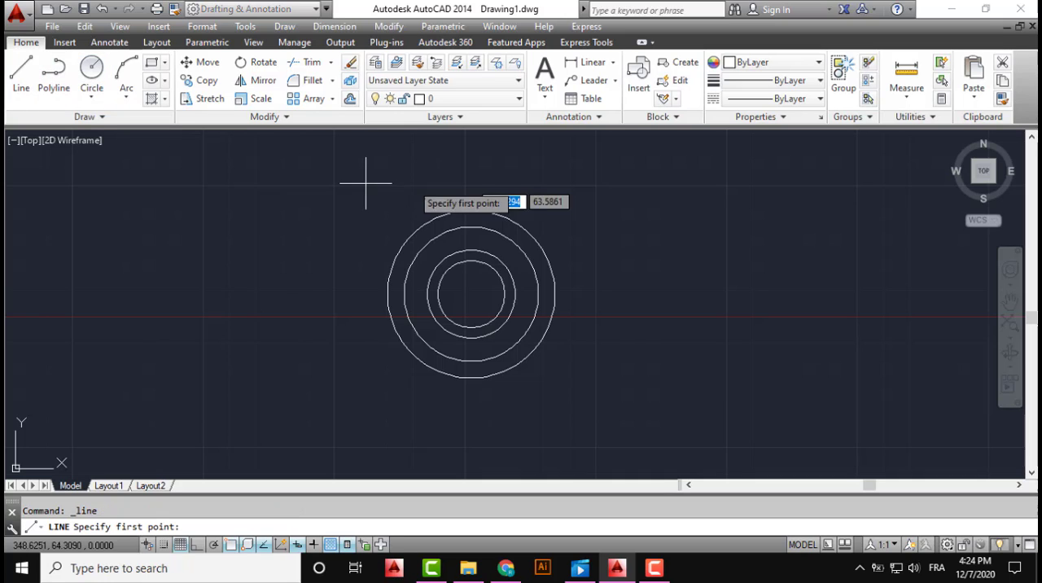
click(470, 177)
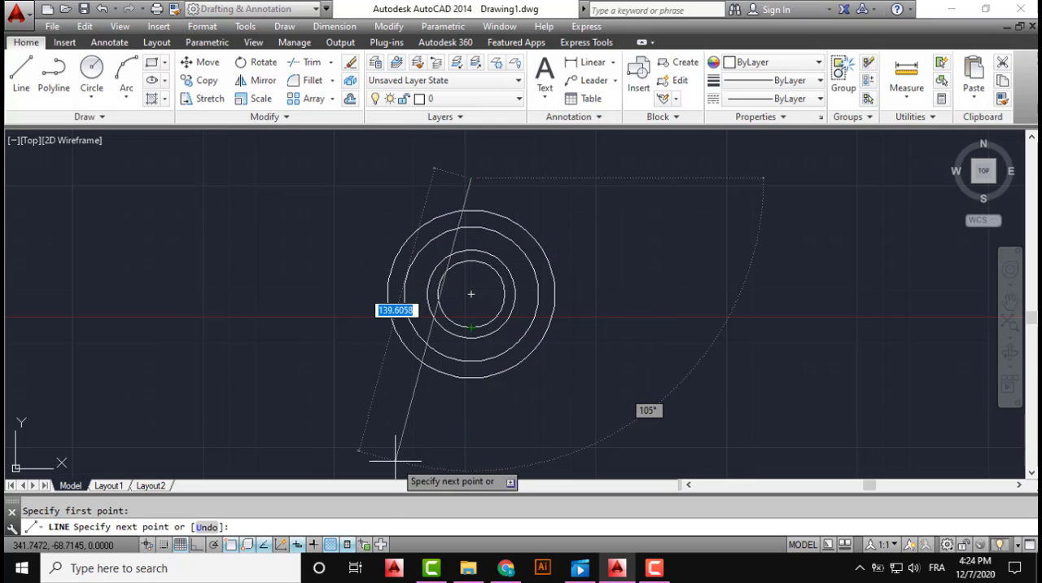
click(199, 546)
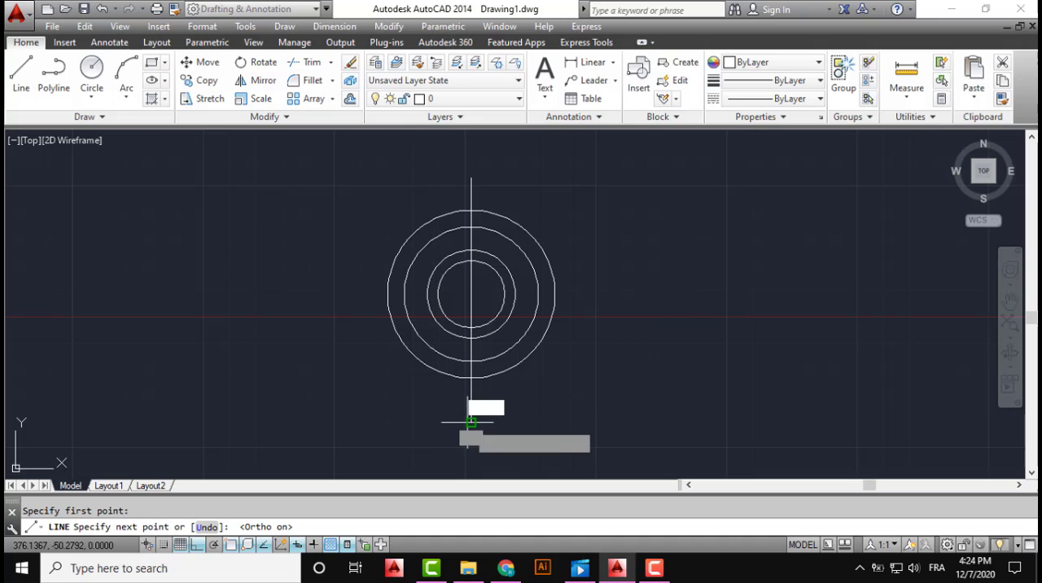
click(470, 422)
key(Return)
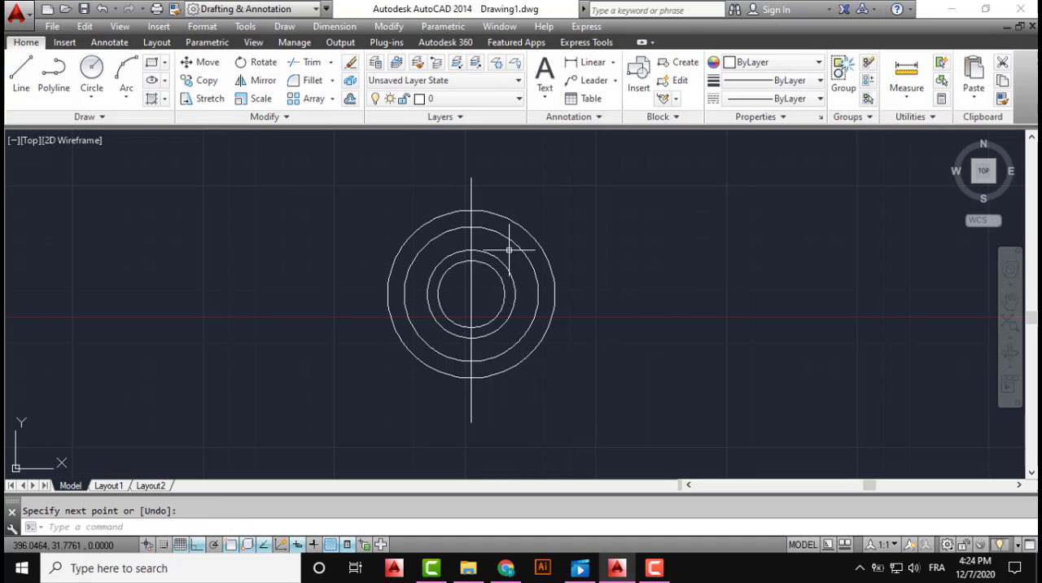
Offset the vertical centre line by 3 to both sides
click(349, 98)
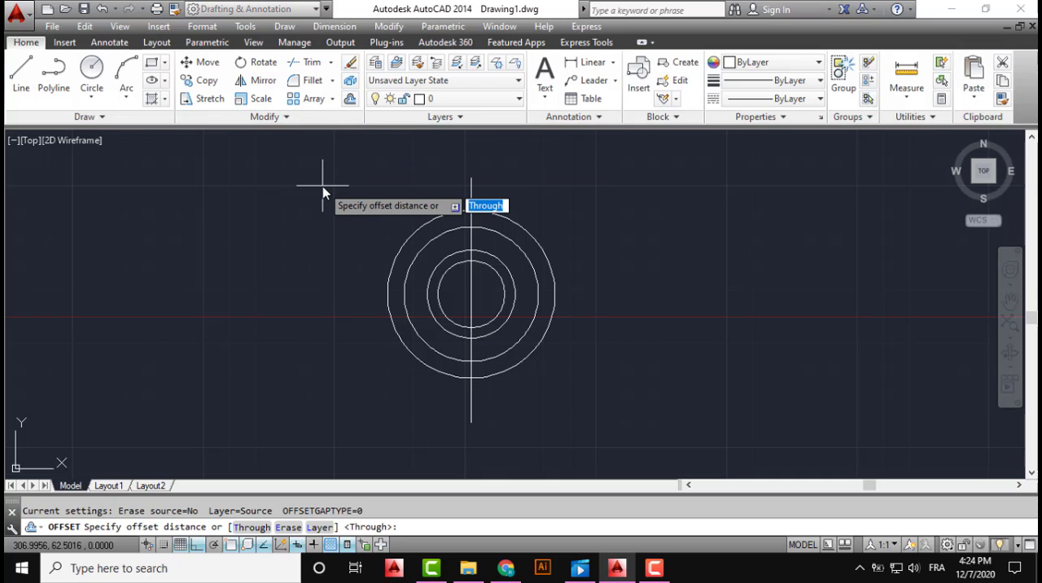
text(3)
key(Return)
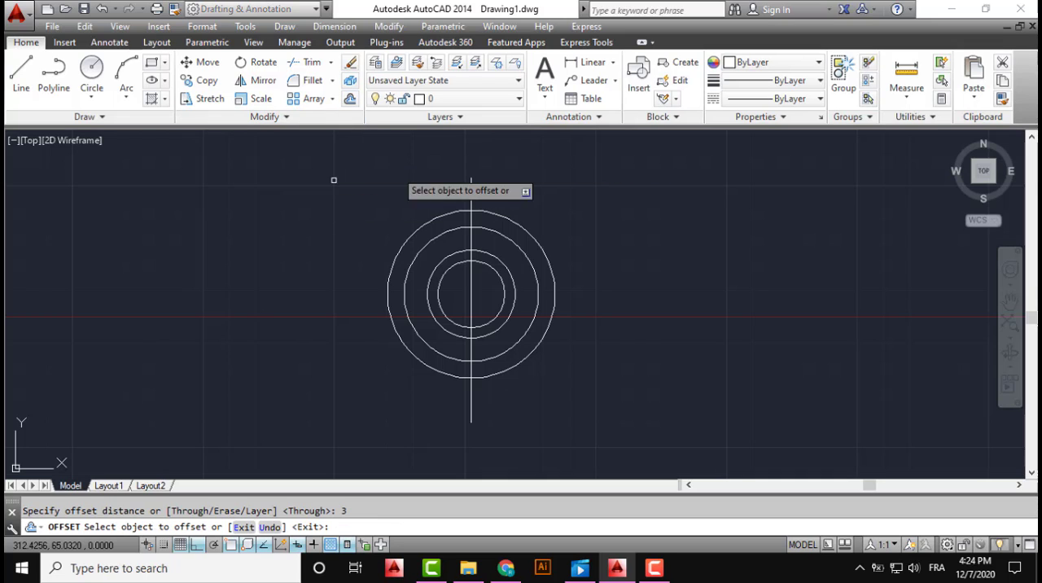
click(471, 194)
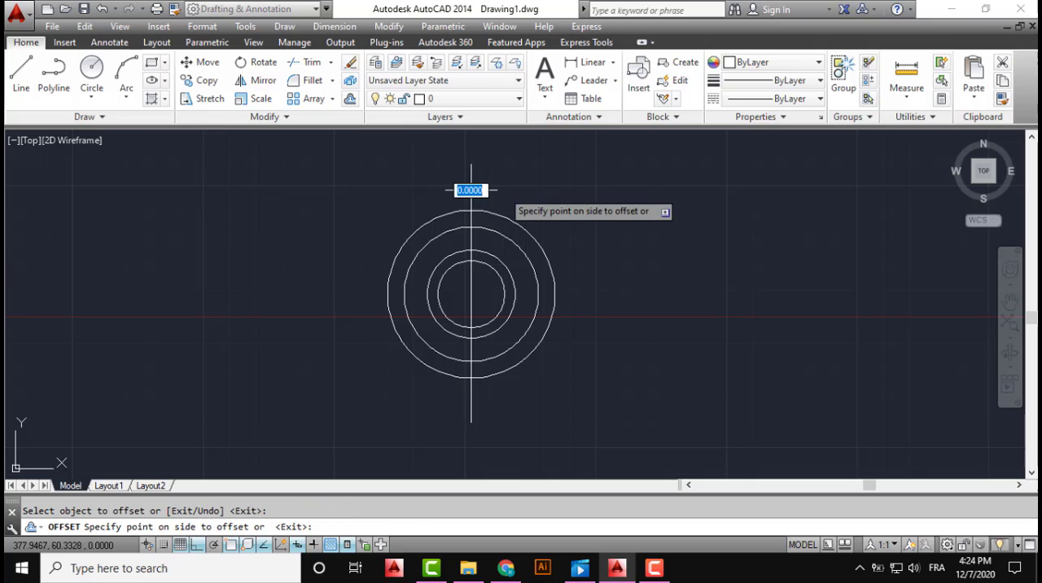
click(487, 197)
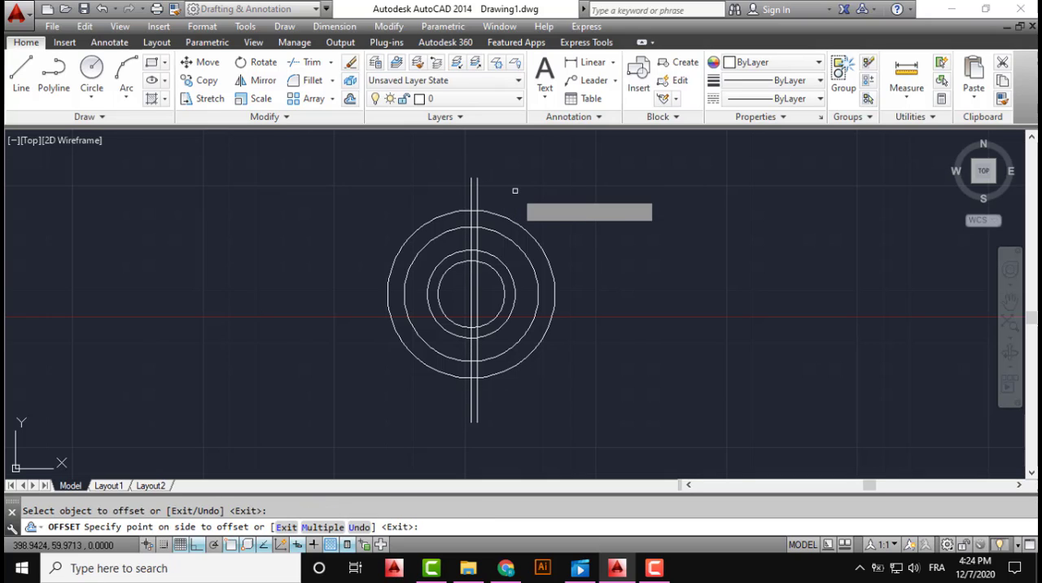
click(473, 196)
click(420, 196)
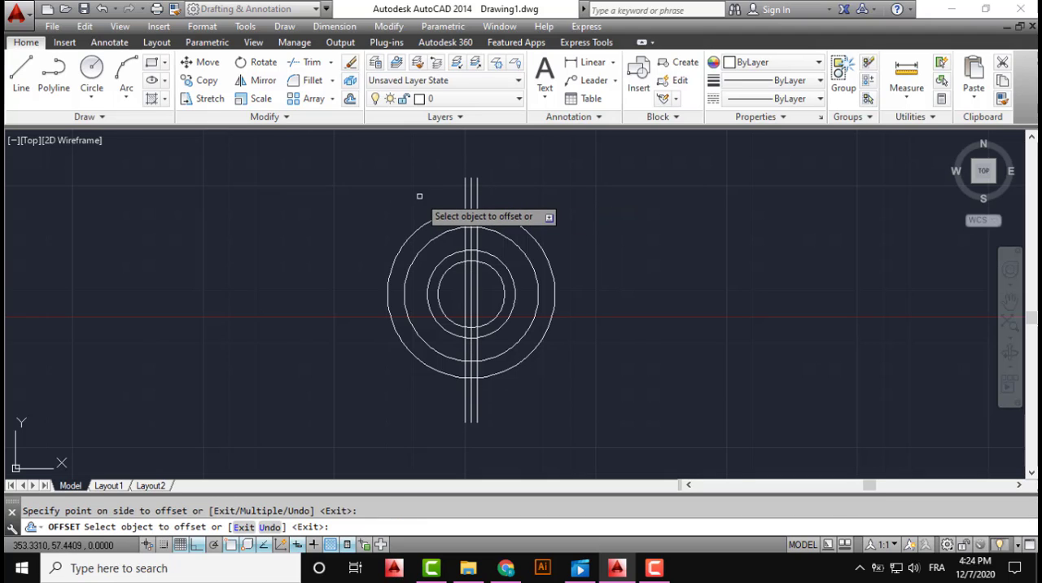
key(Escape)
Trim the two offset lines between the two outer circles, and all three vertical lines between the two inner circles, at the upper side
scroll(489, 241, up, 4)
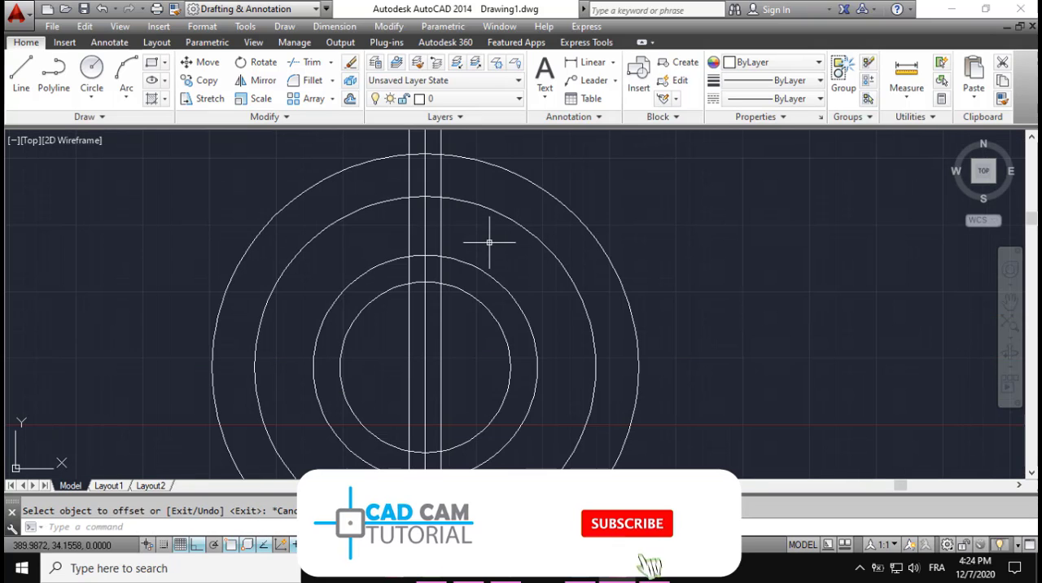
click(305, 62)
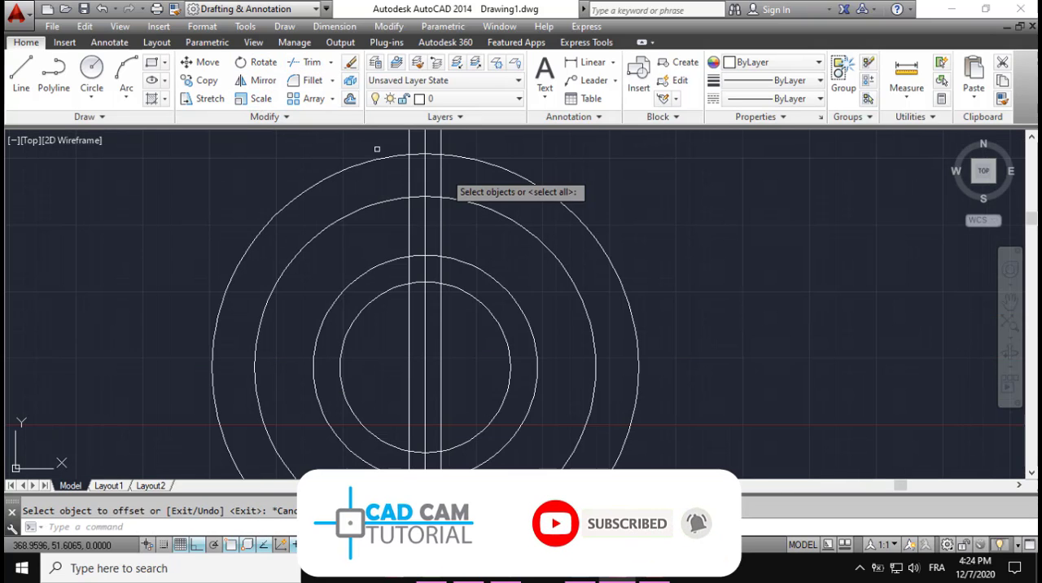
key(Return)
click(444, 175)
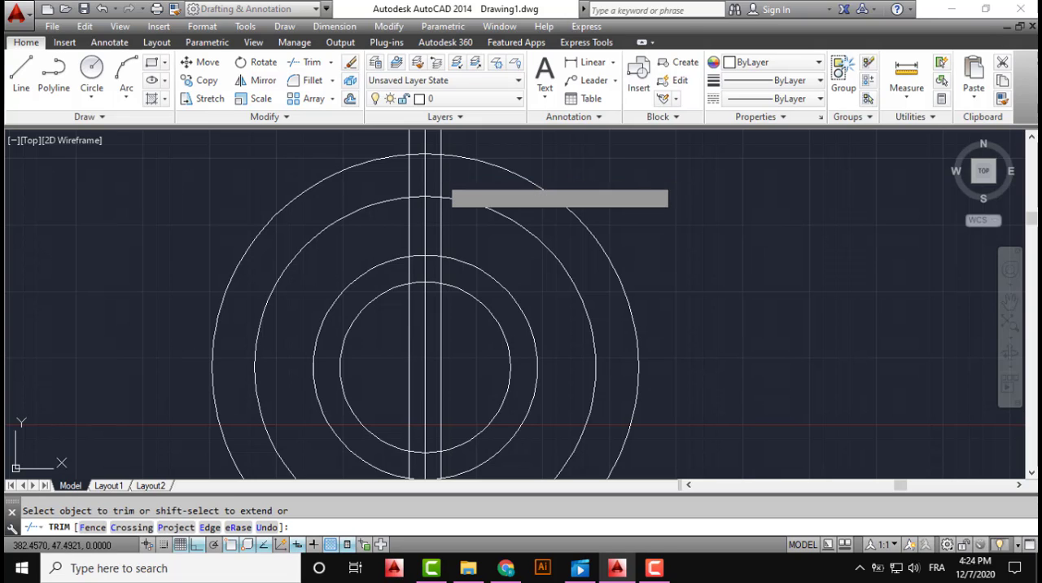
click(435, 181)
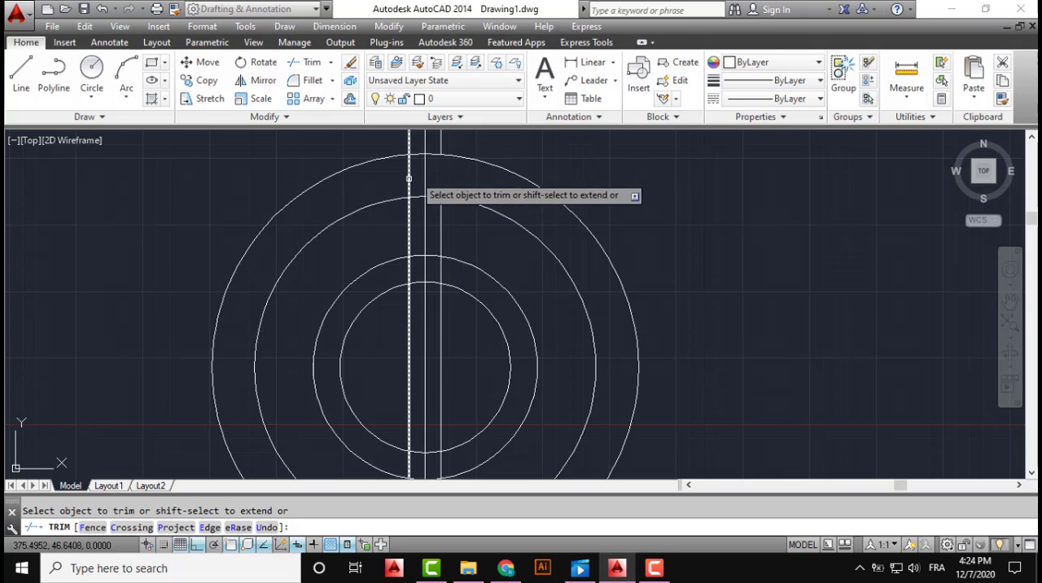
click(416, 173)
click(396, 185)
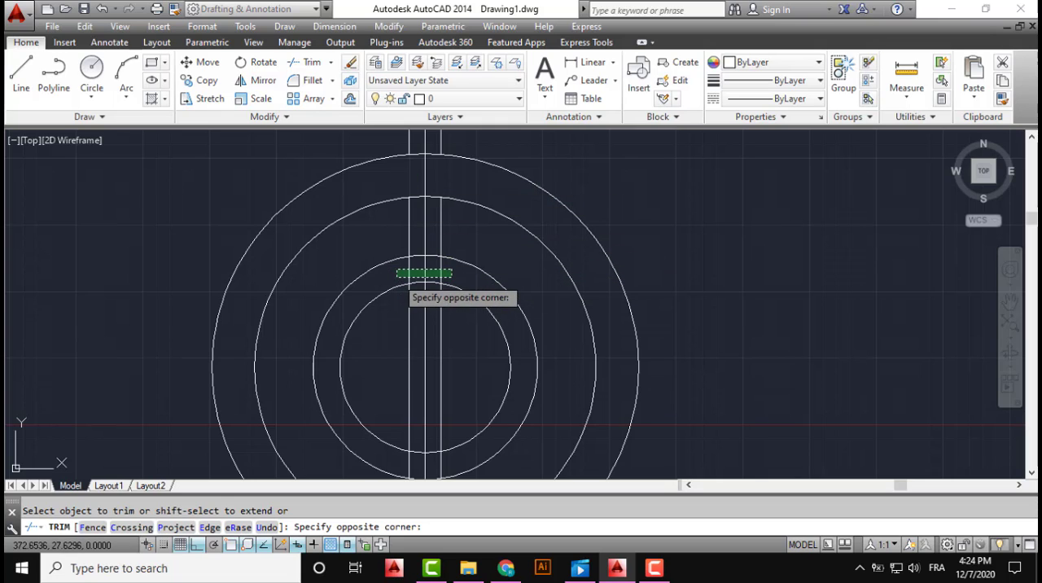
click(397, 278)
key(Escape)
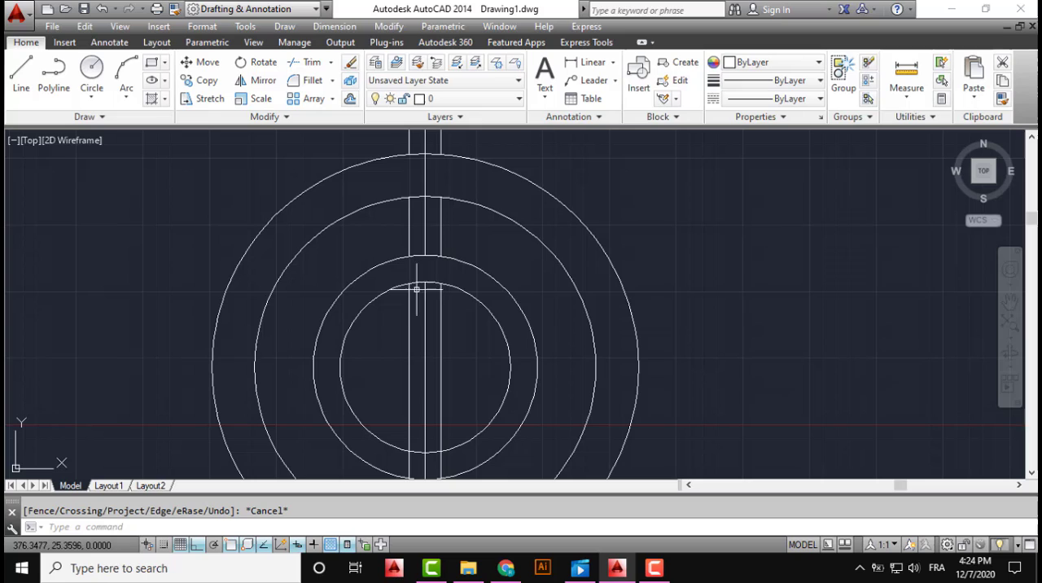
Delete the upper piece of the centre line and the three vertical lines crossing the innermost circle
click(436, 234)
click(419, 234)
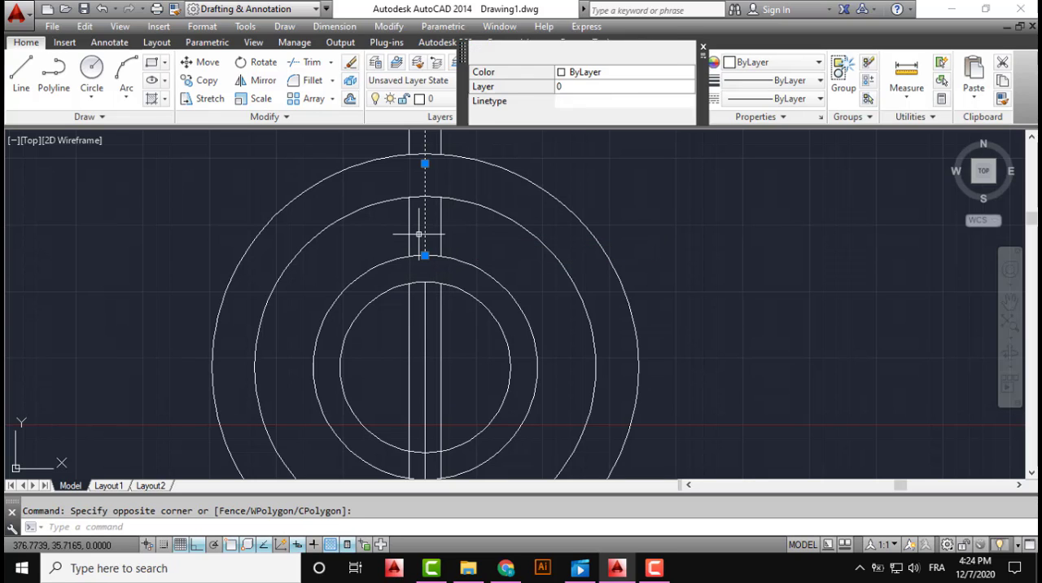
key(Delete)
click(447, 320)
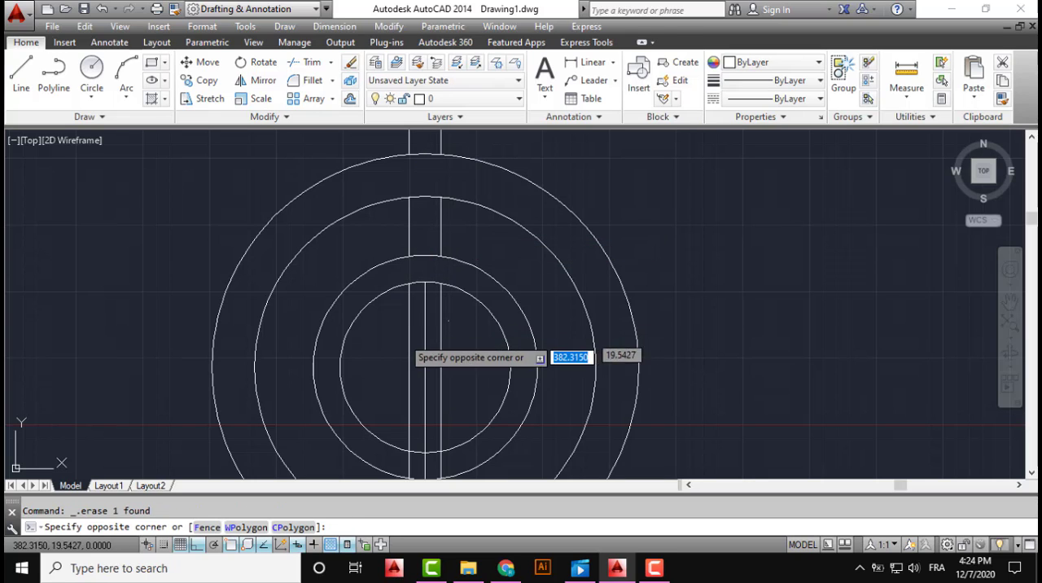
click(390, 341)
key(Delete)
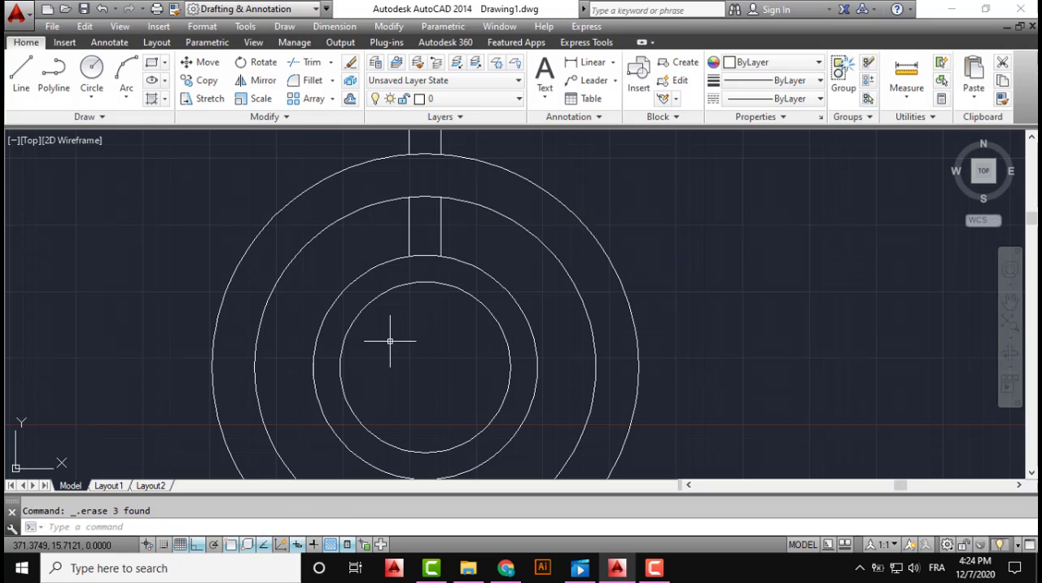
Delete the two leftover vertical line stubs above the outer circle
scroll(462, 256, down, 2)
middle_drag(458, 242, 455, 312)
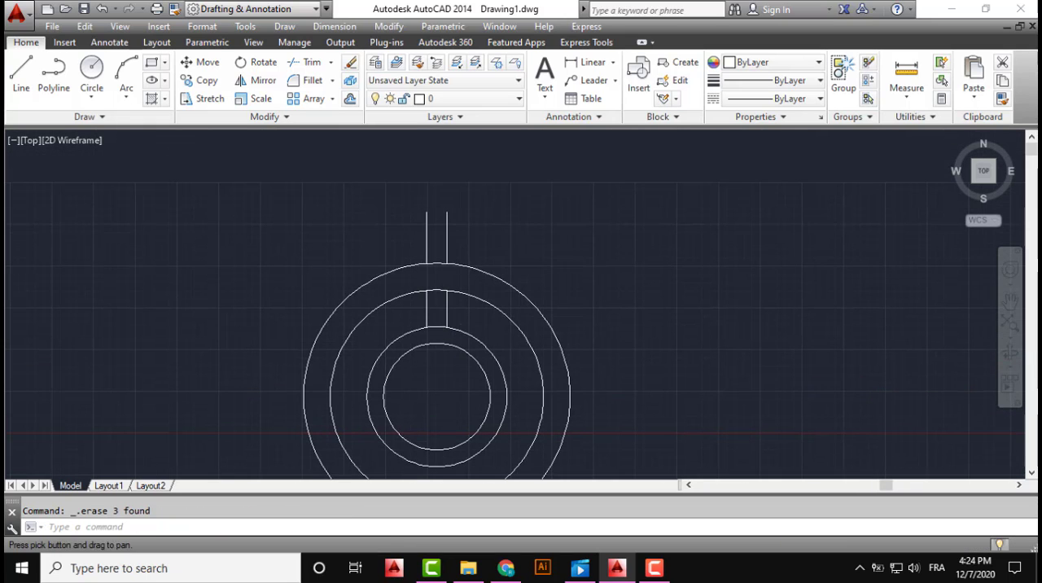
click(460, 234)
click(398, 235)
key(Delete)
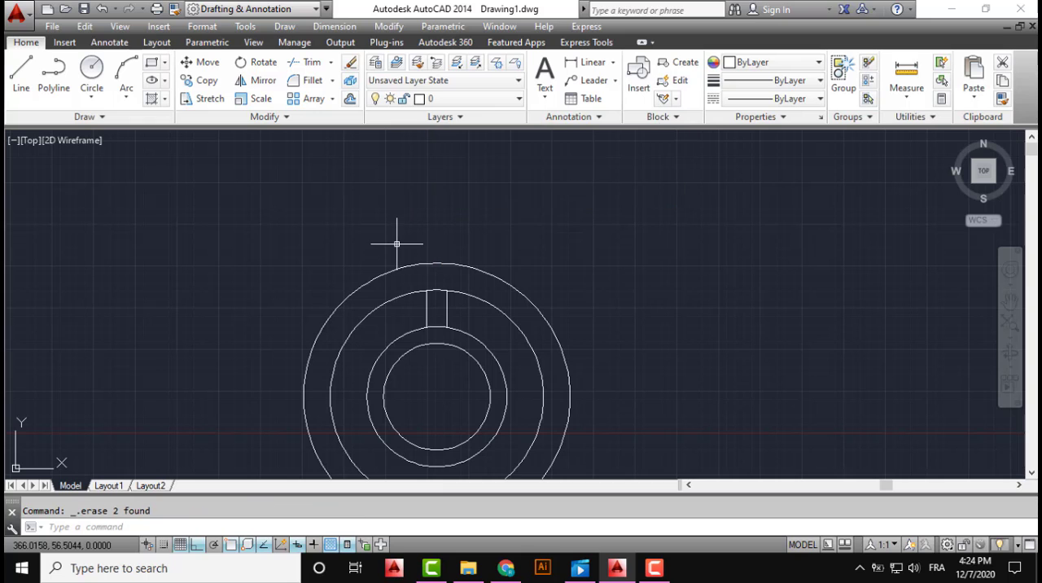
Create a polar array of the two short spoke lines around the circles' centre, with 6 items filling 360 degrees
click(456, 300)
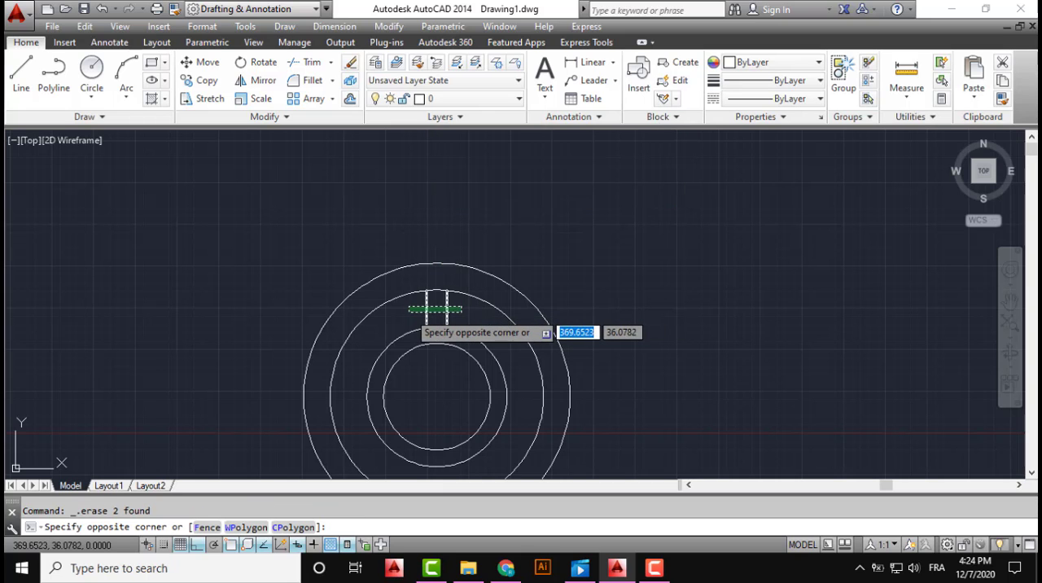
click(417, 311)
mouse_move(417, 310)
middle_down()
mouse_move(420, 215)
mouse_move(430, 205)
mouse_move(409, 212)
middle_up()
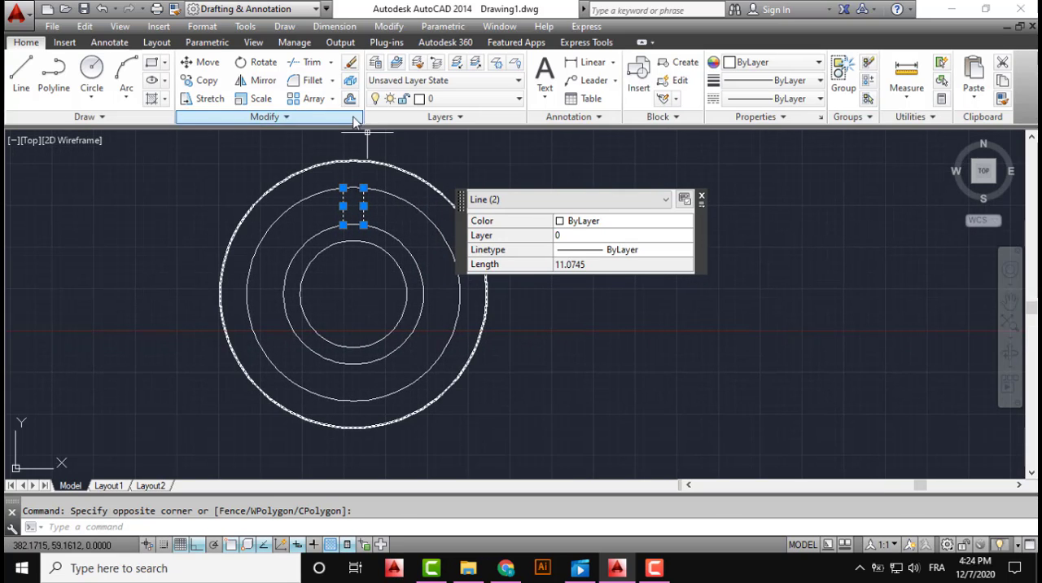
click(333, 99)
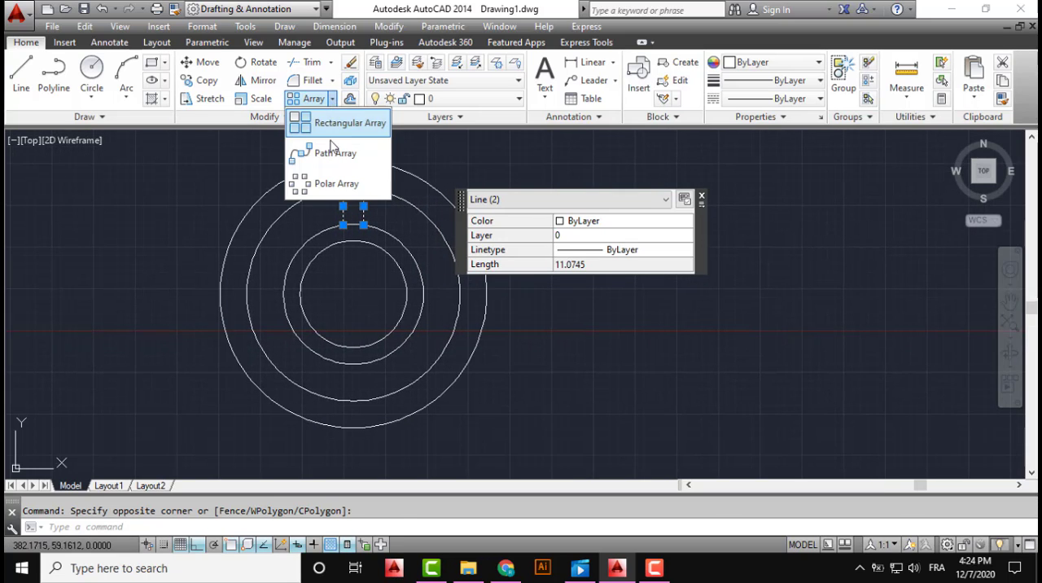
click(319, 182)
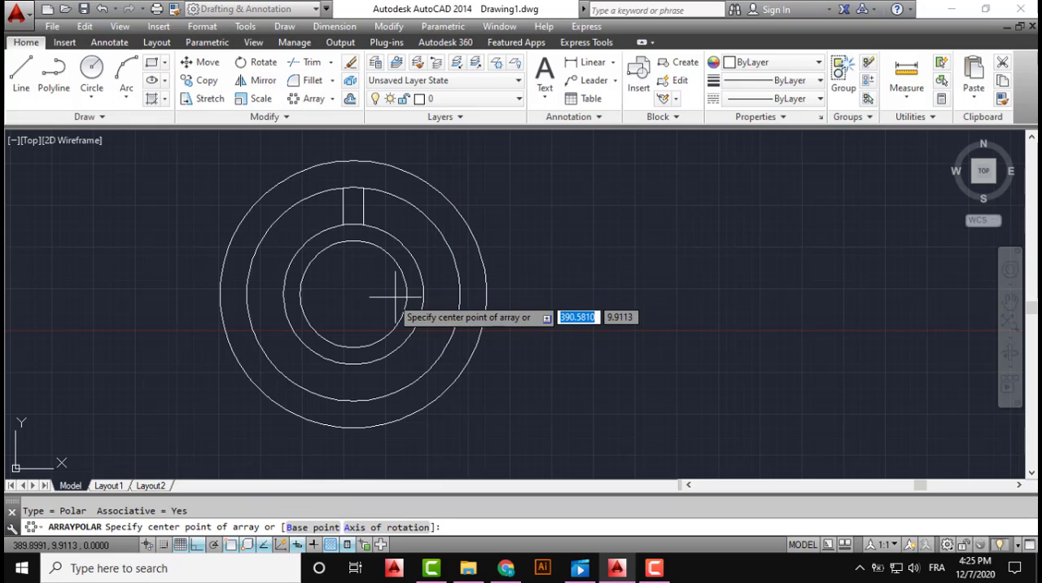
click(353, 294)
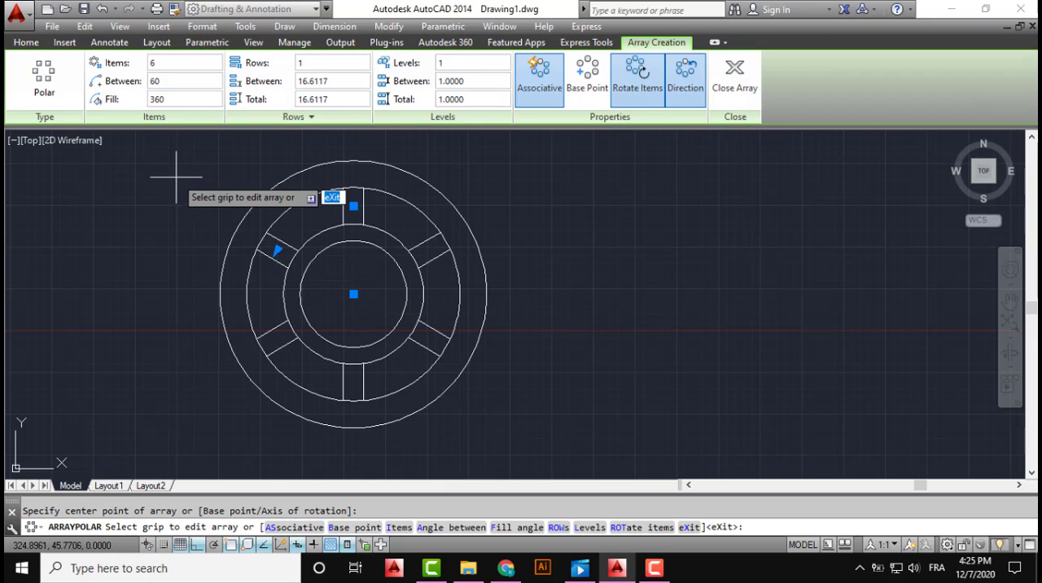
key(Return)
key(Escape)
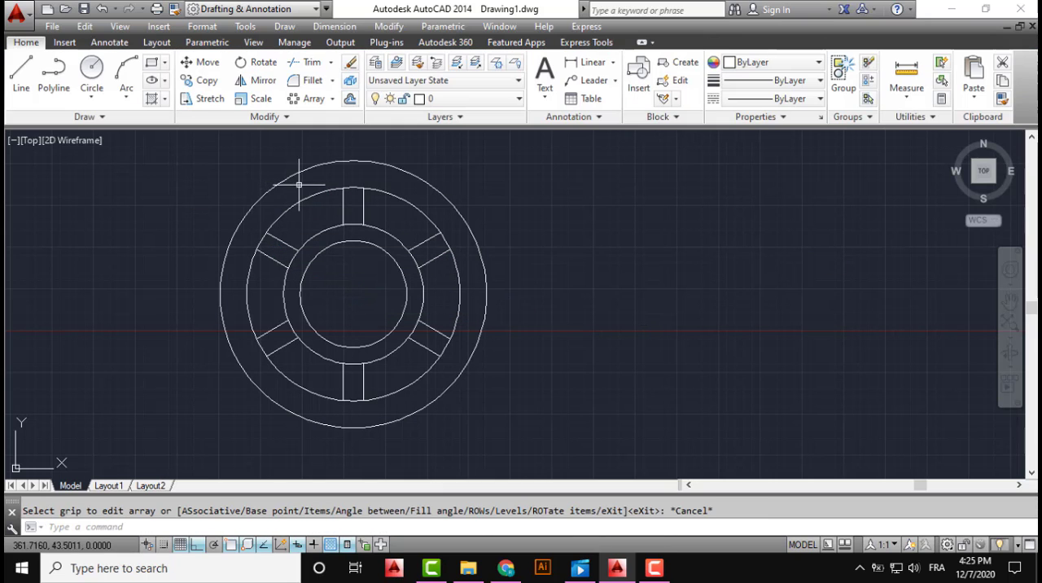
Explode the polar array of spoke lines into separate objects
click(342, 202)
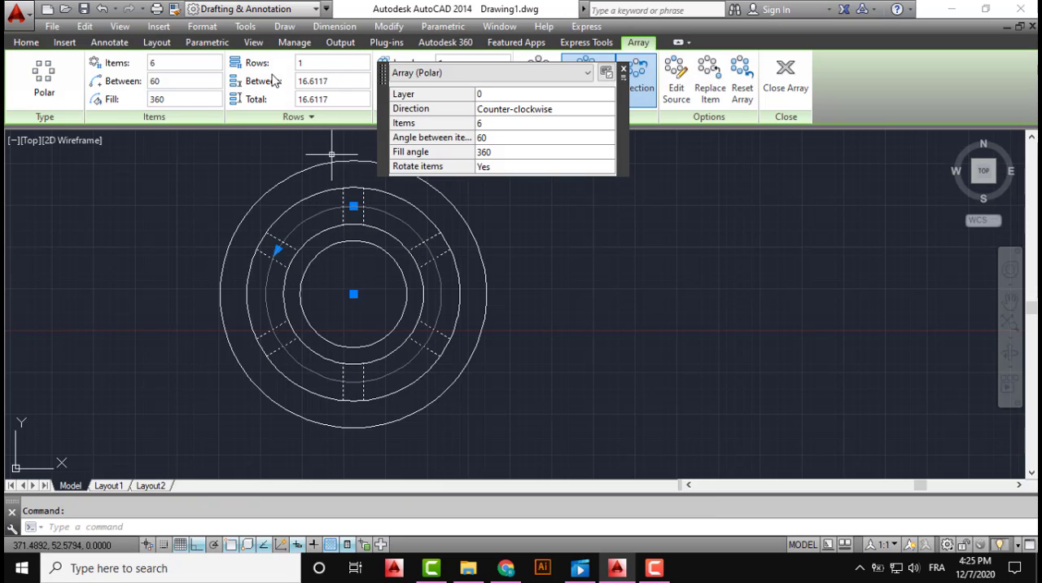
click(25, 42)
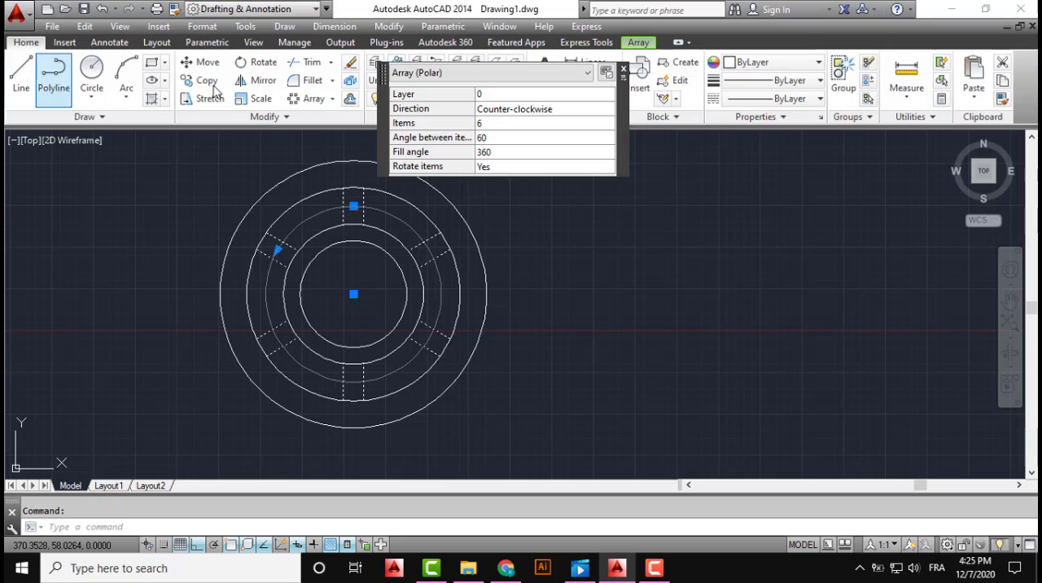
key(Escape)
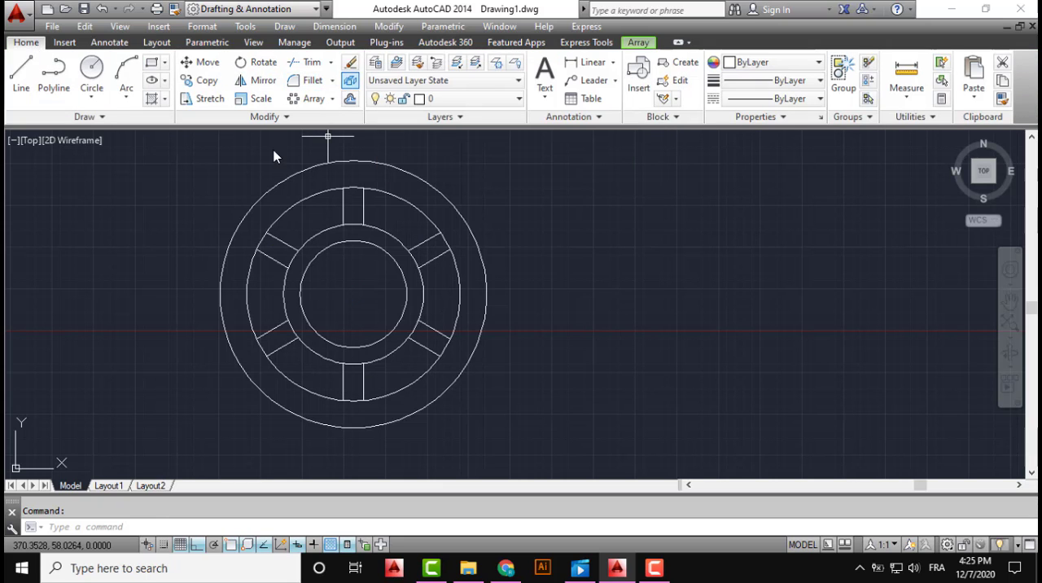
Trim away the arcs of the two middle circles that lie between the paired lines of all six spokes
middle_drag(240, 217, 330, 234)
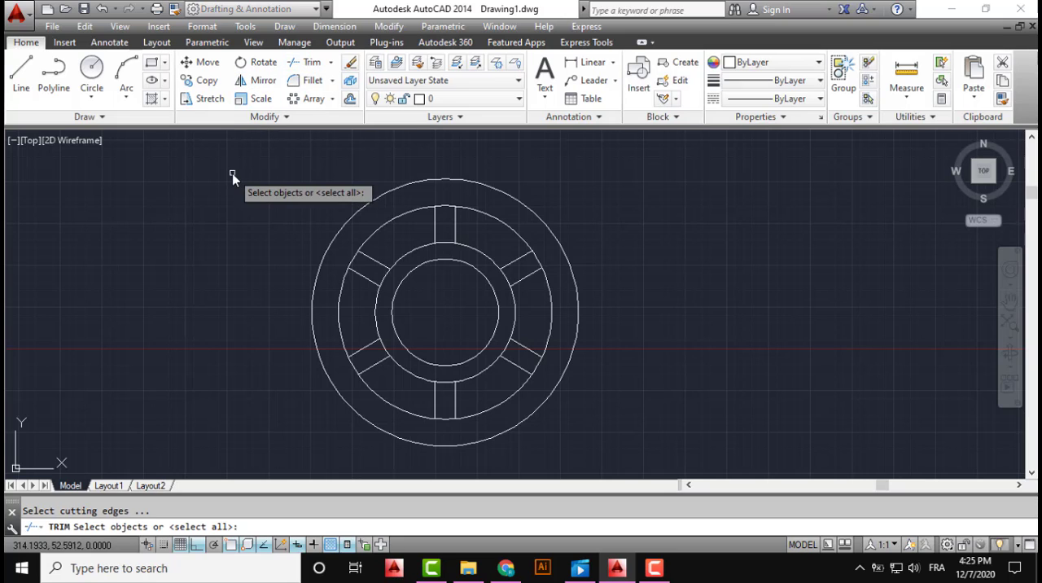
key(Return)
click(444, 209)
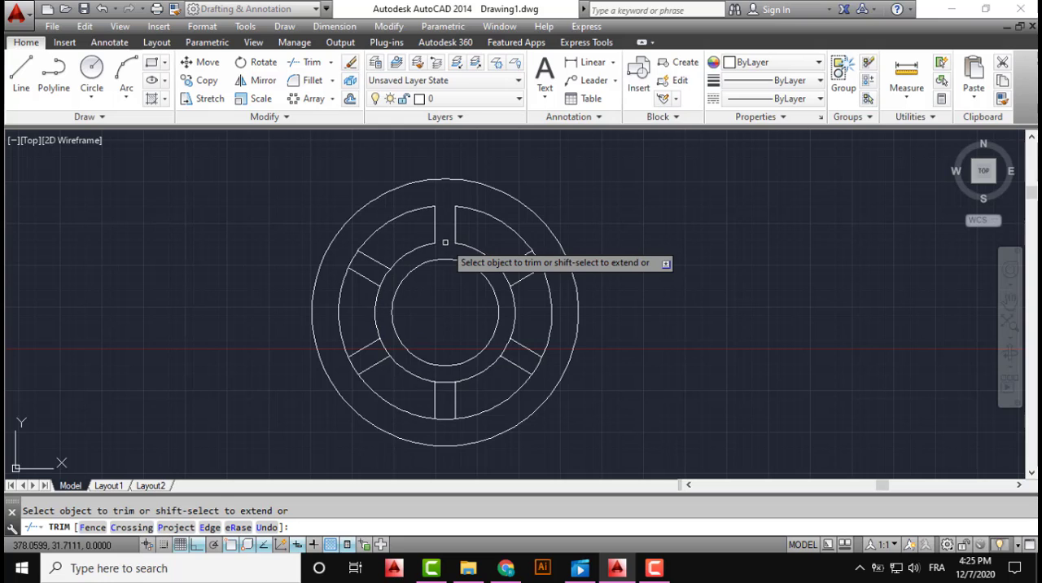
click(353, 261)
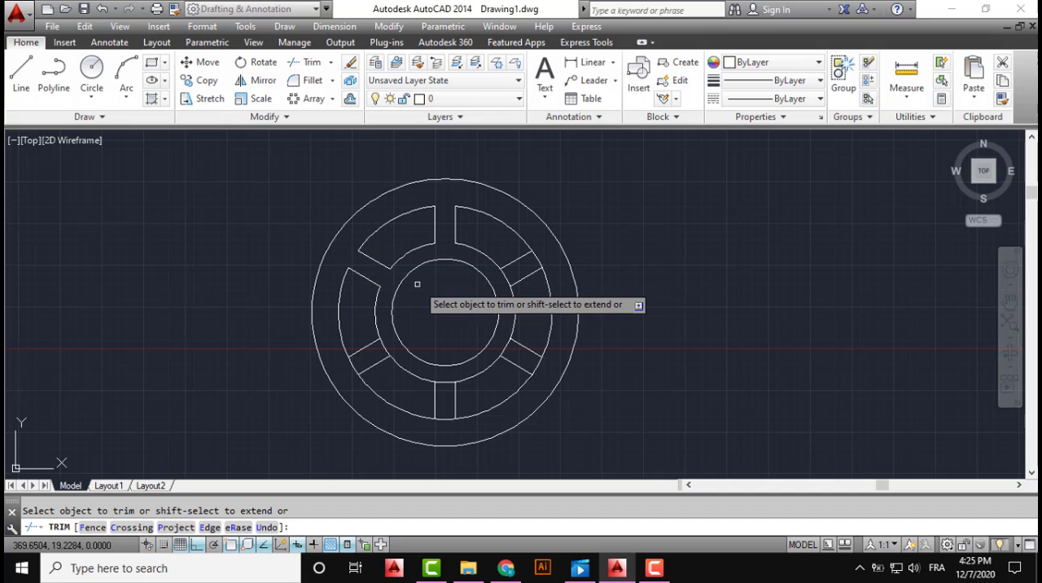
middle_drag(423, 291, 395, 228)
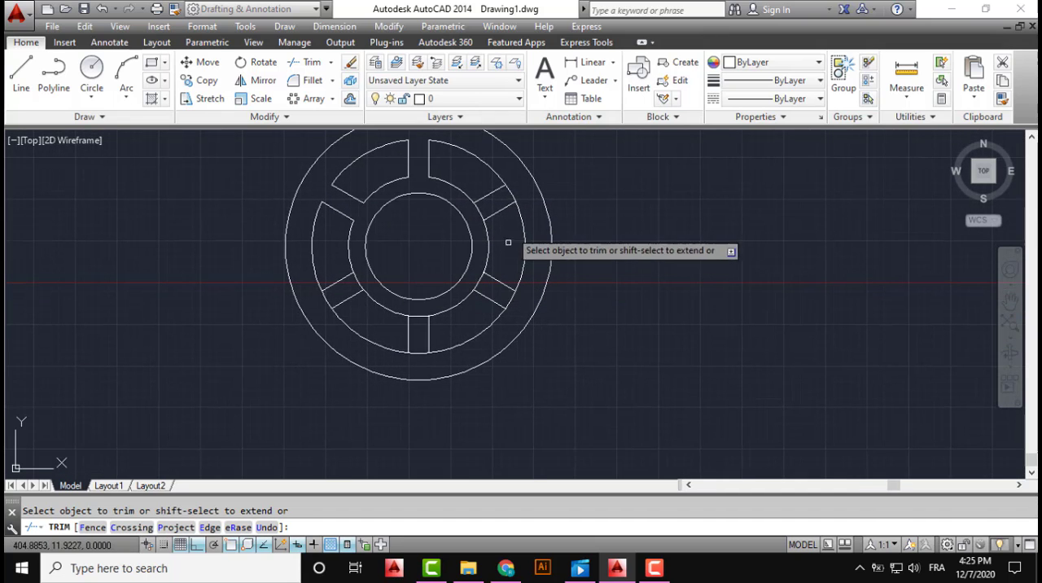
click(508, 191)
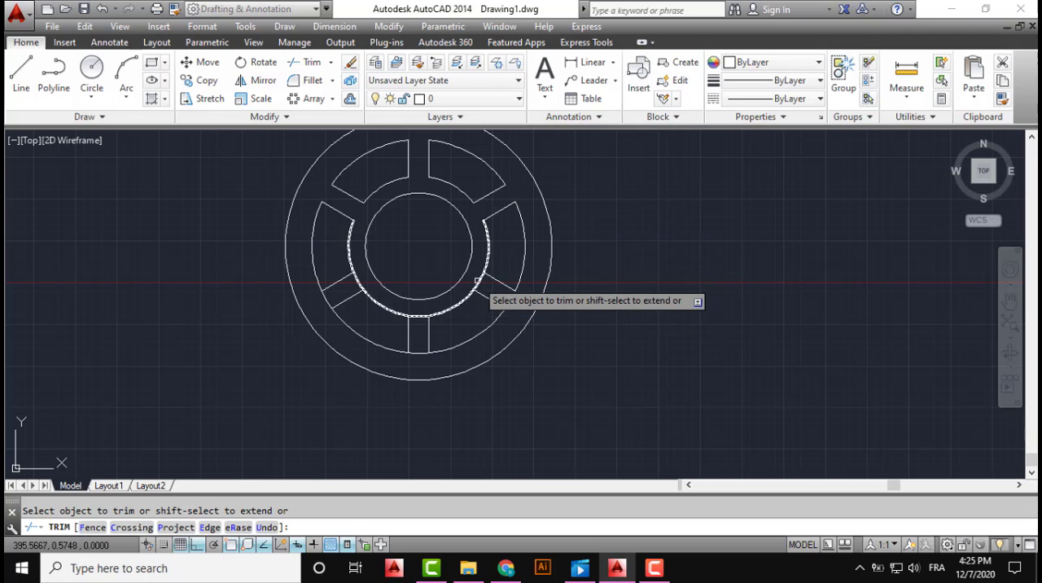
click(419, 318)
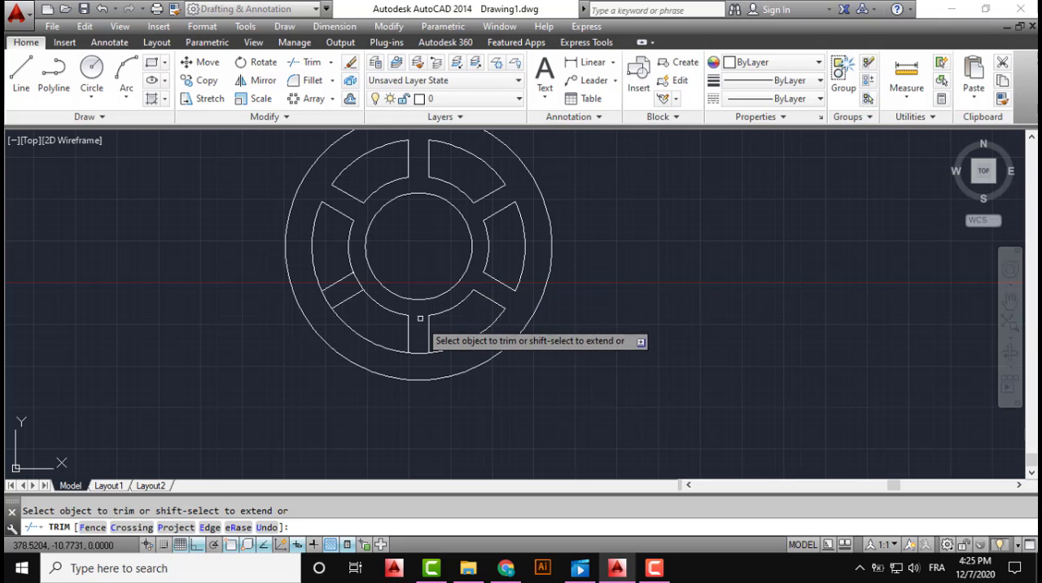
click(368, 278)
click(341, 296)
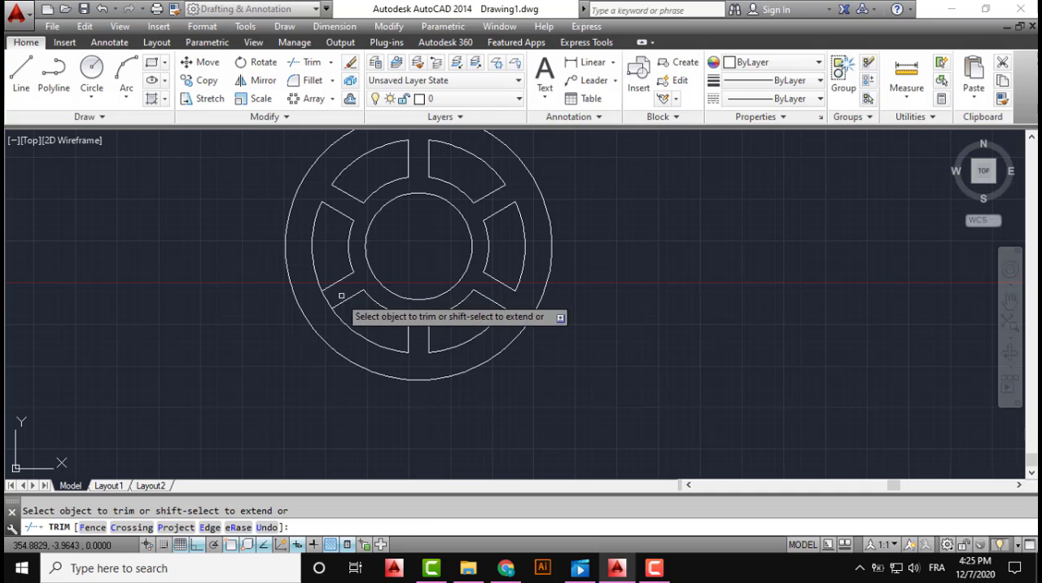
click(332, 298)
click(323, 303)
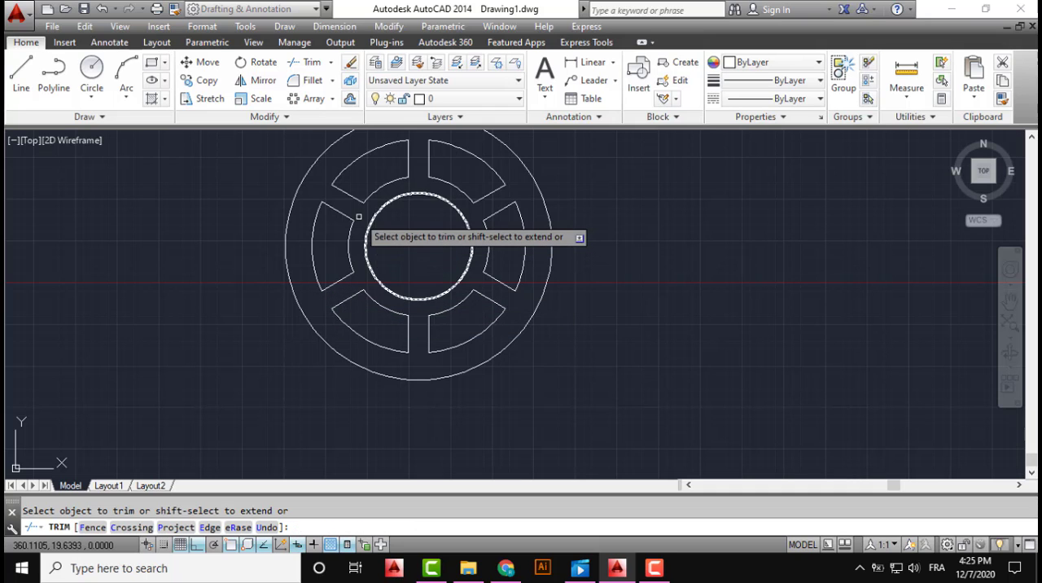
scroll(461, 293, down, 2)
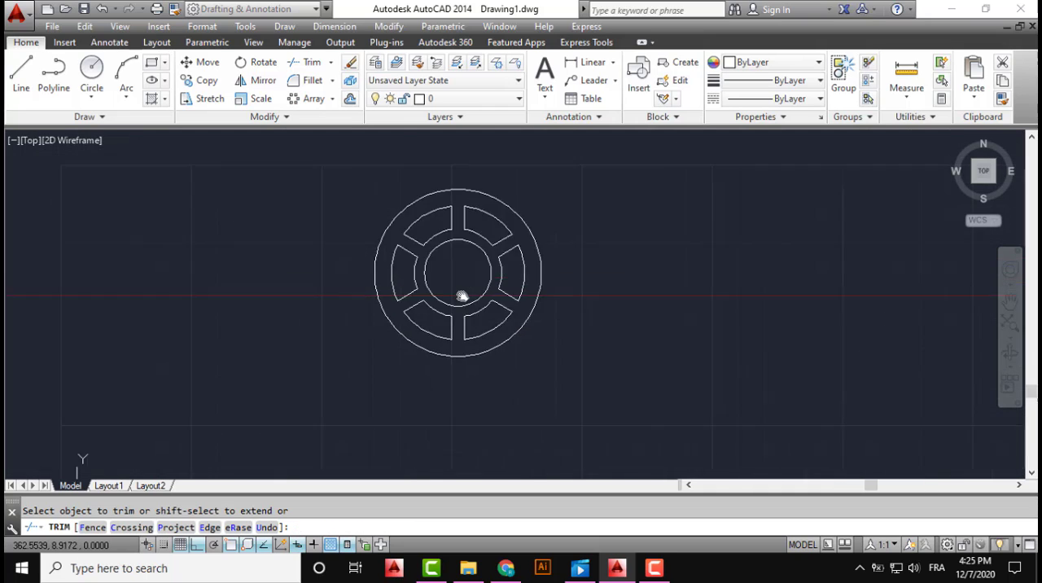
key(Escape)
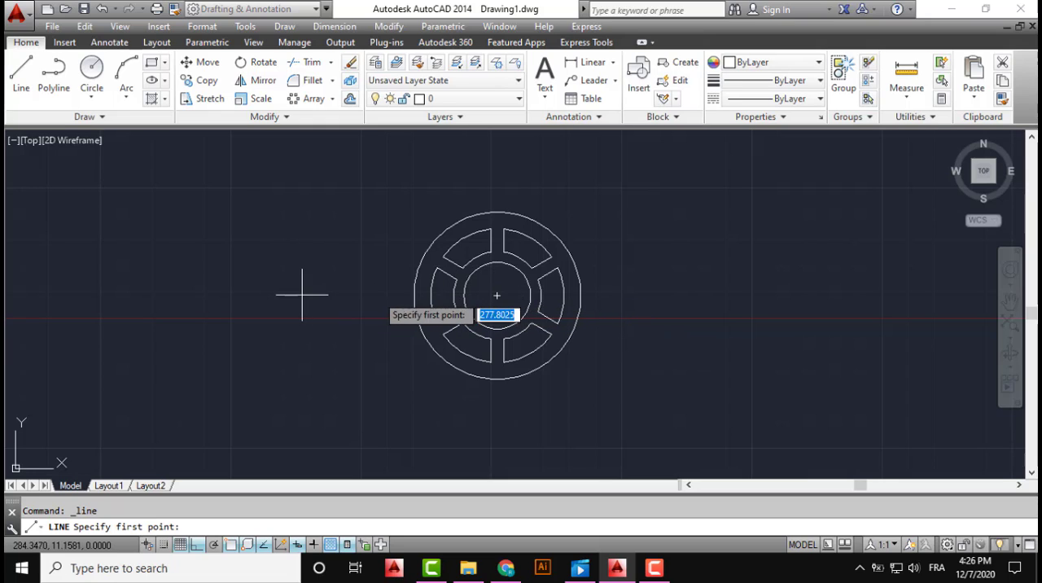
Draw a horizontal line about 202 units long from the wheel's centre out past its right side
click(497, 295)
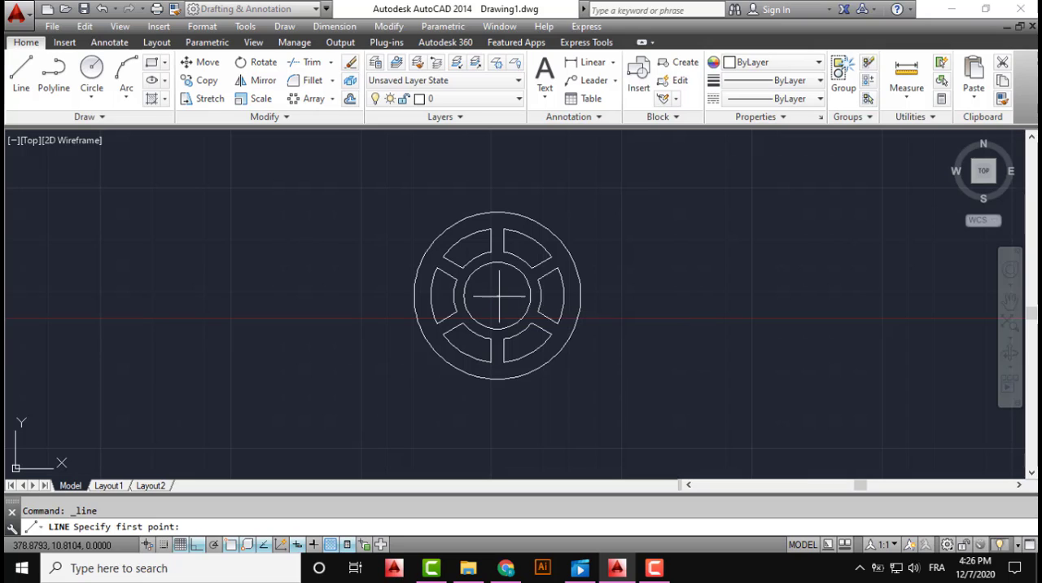
click(918, 295)
key(Escape)
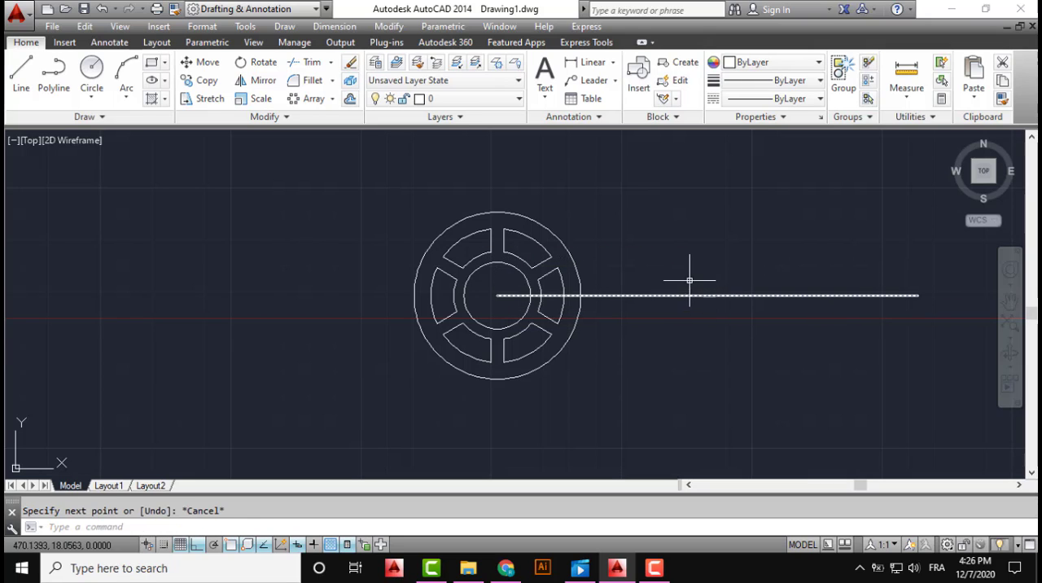
Stretch the horizontal line's inner end from the wheel's centre to well beyond the wheel's left side
click(689, 280)
click(674, 301)
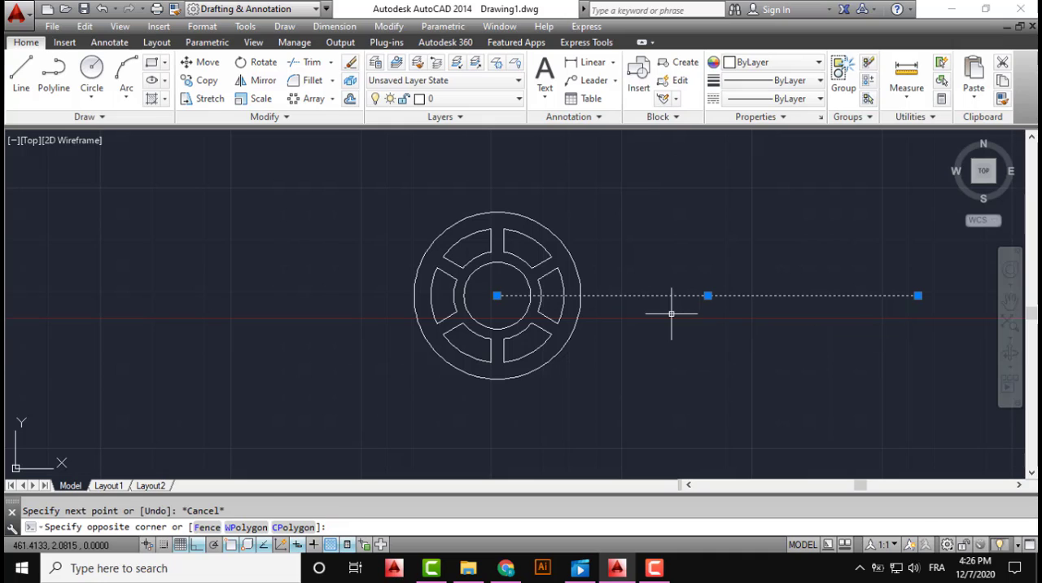
click(496, 295)
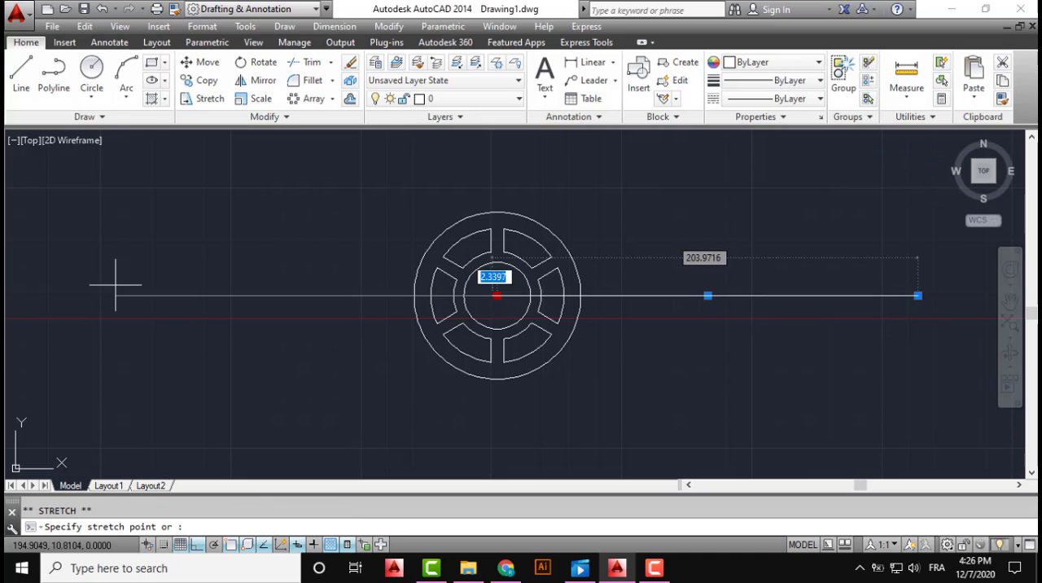
click(18, 283)
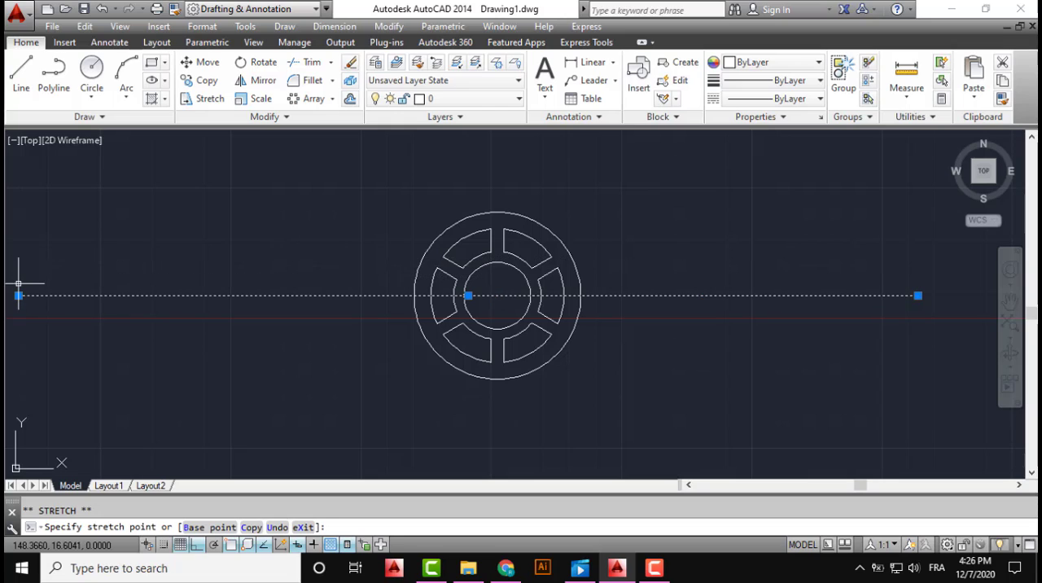
key(Escape)
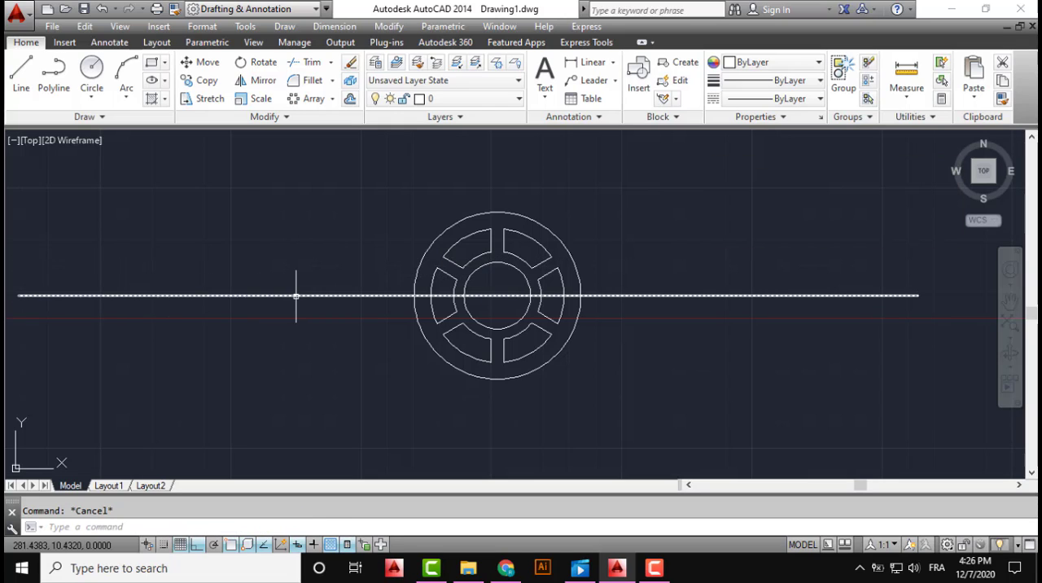
mouse_move(288, 295)
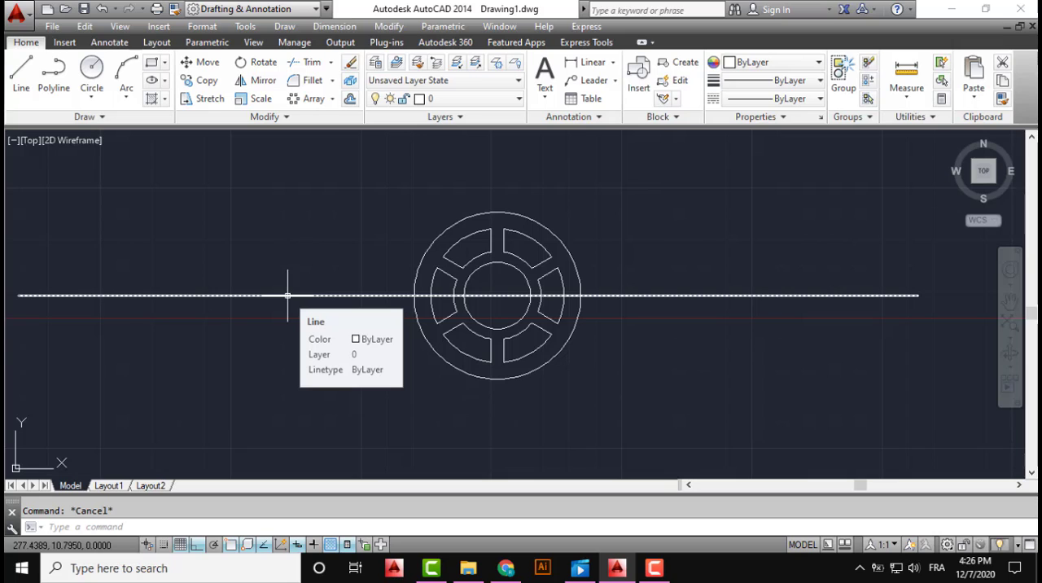
Draw a vertical line about 149 units long from the wheel's centre straight up past the outer circle
middle_drag(390, 232, 442, 258)
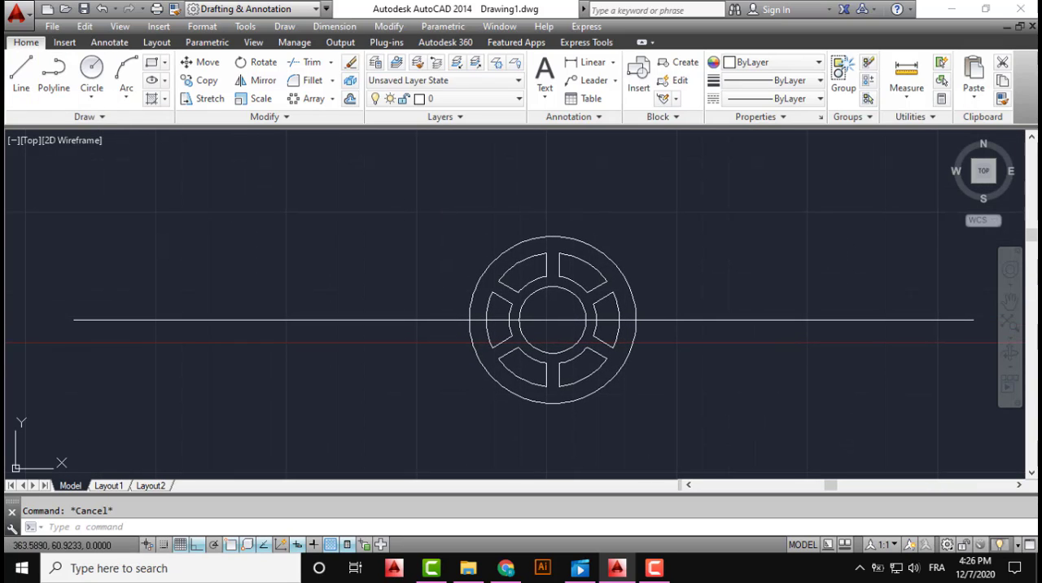
click(21, 71)
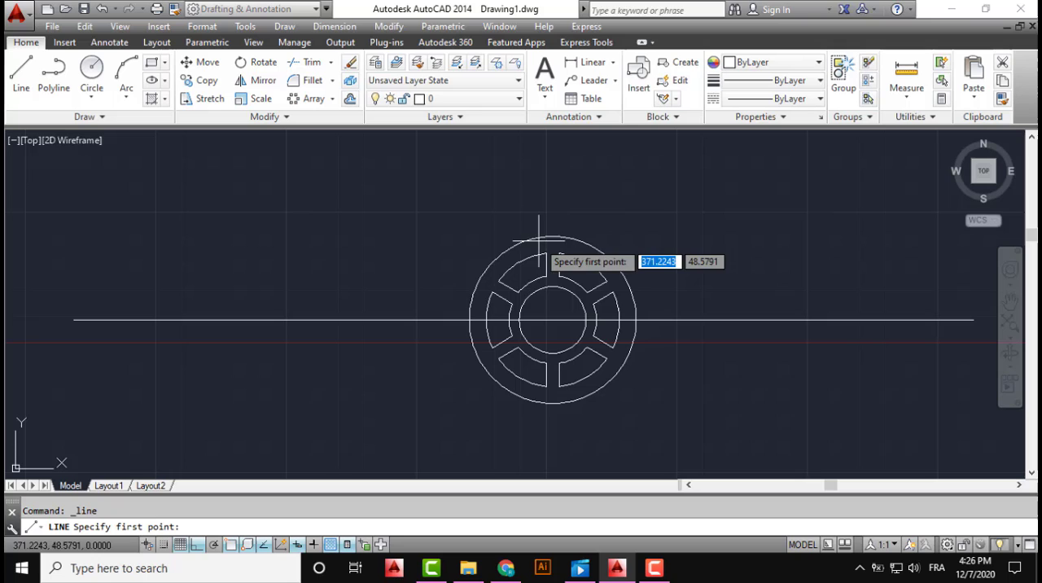
click(553, 319)
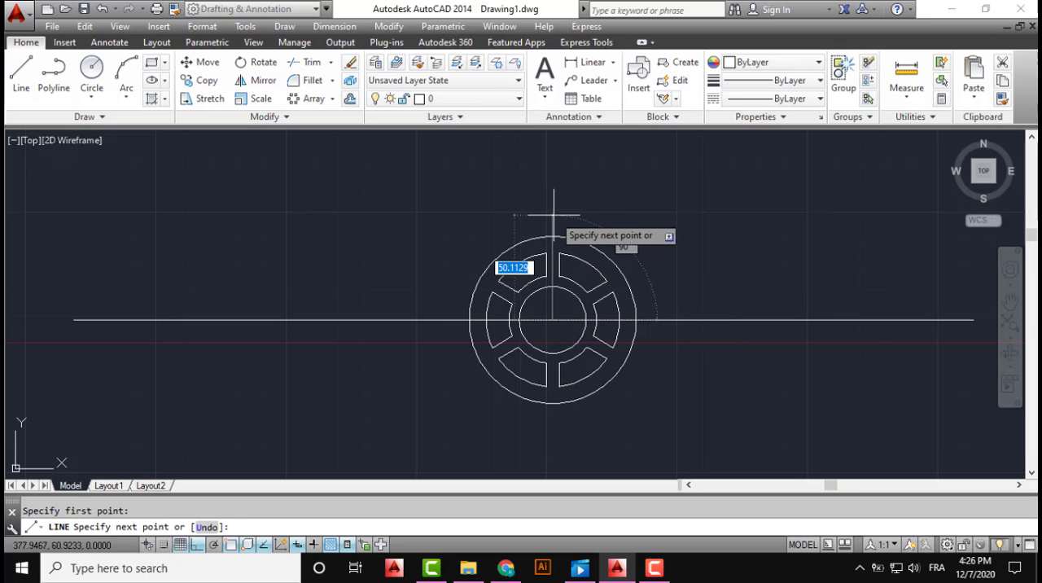
scroll(554, 216, down, 4)
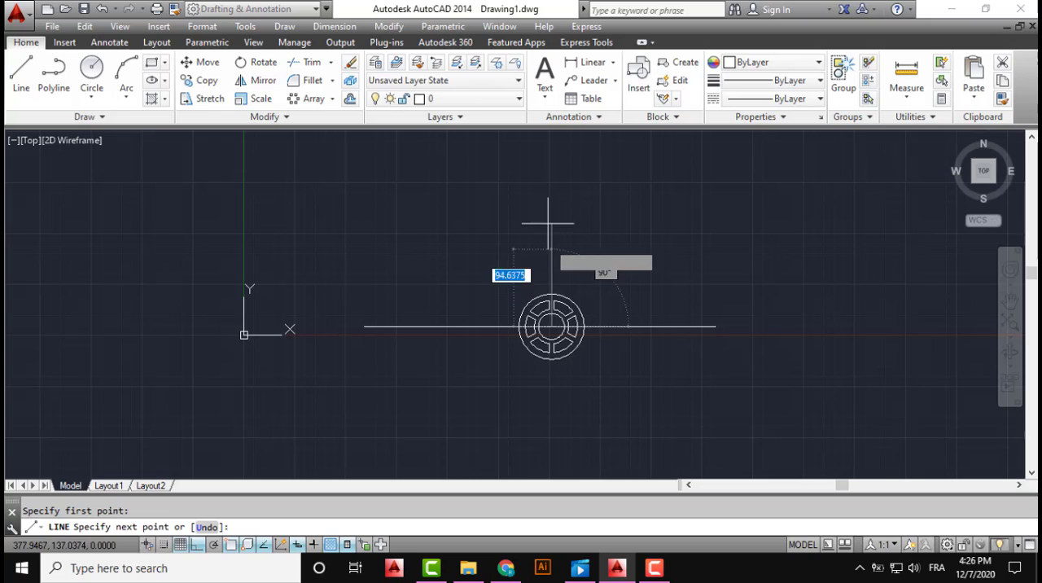
click(551, 205)
key(Escape)
Stretch the vertical line's lower end from the wheel's centre down to well below the outer circle
click(562, 235)
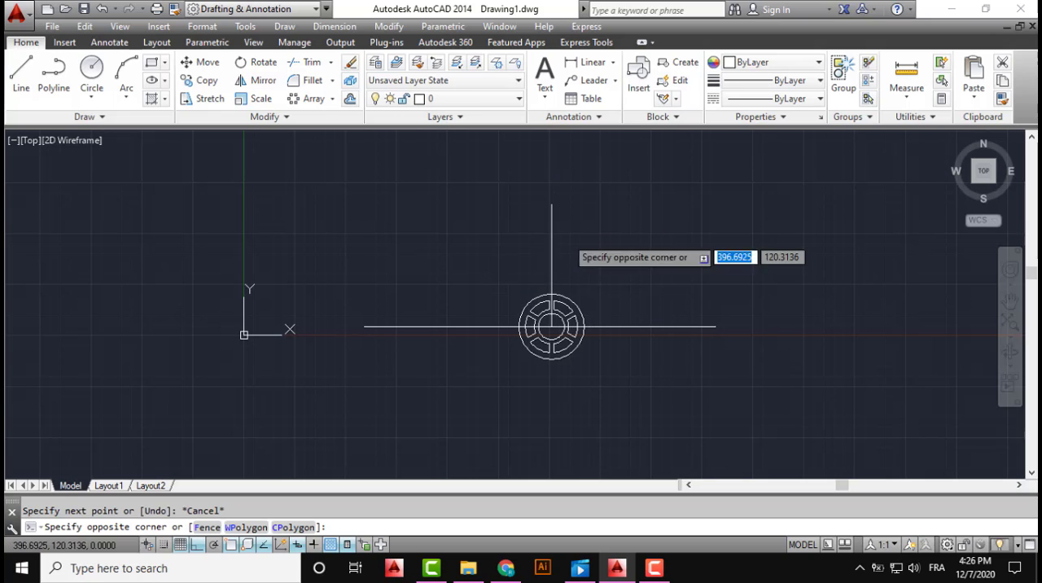
click(531, 251)
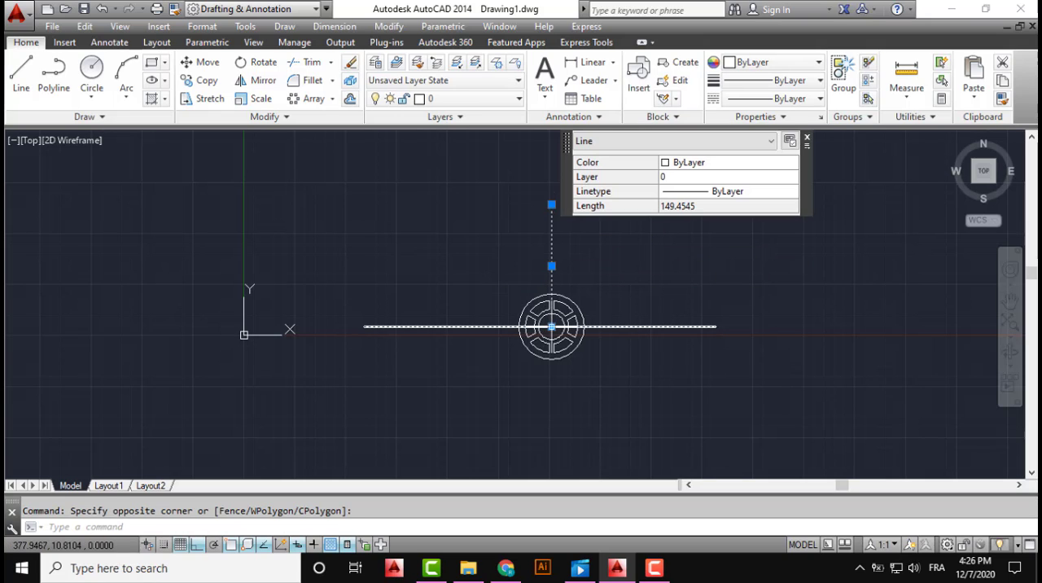
click(551, 327)
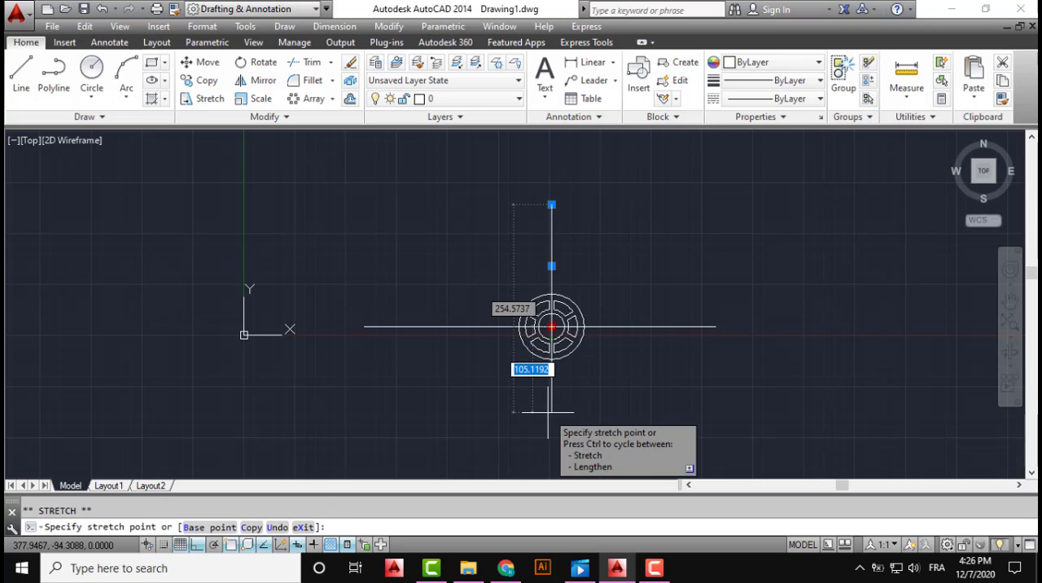
middle_drag(548, 411, 547, 337)
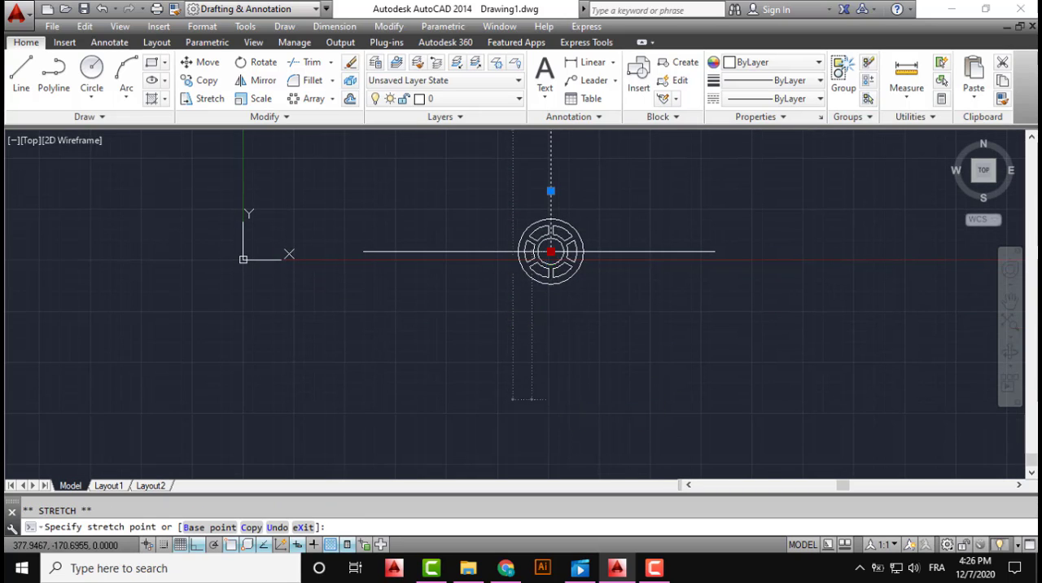
click(545, 399)
key(Escape)
Offset the vertical centre line by 70 to both the left and the right of the wheel
middle_drag(573, 334, 539, 387)
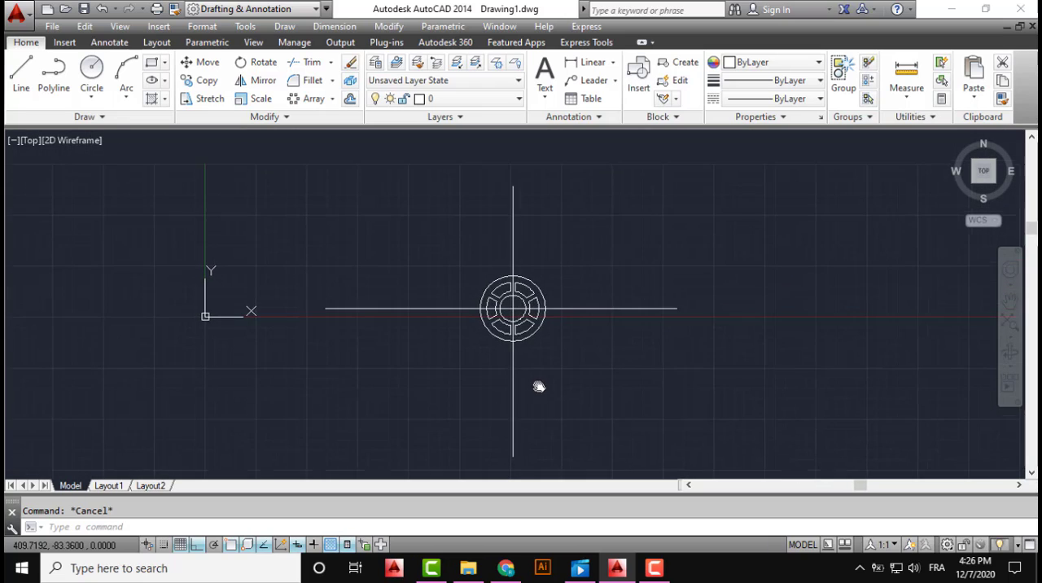
scroll(515, 287, up, 2)
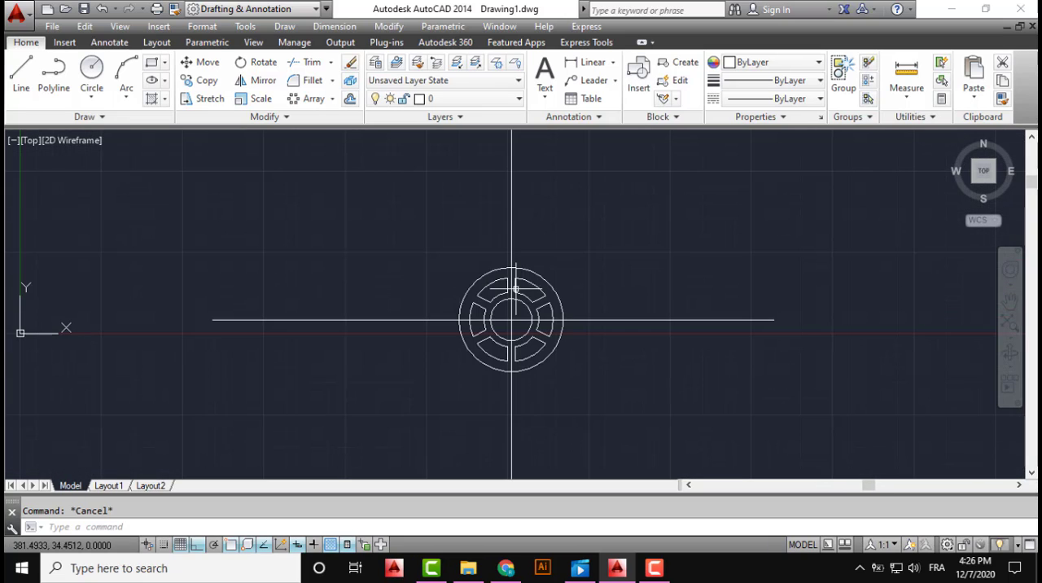
click(350, 99)
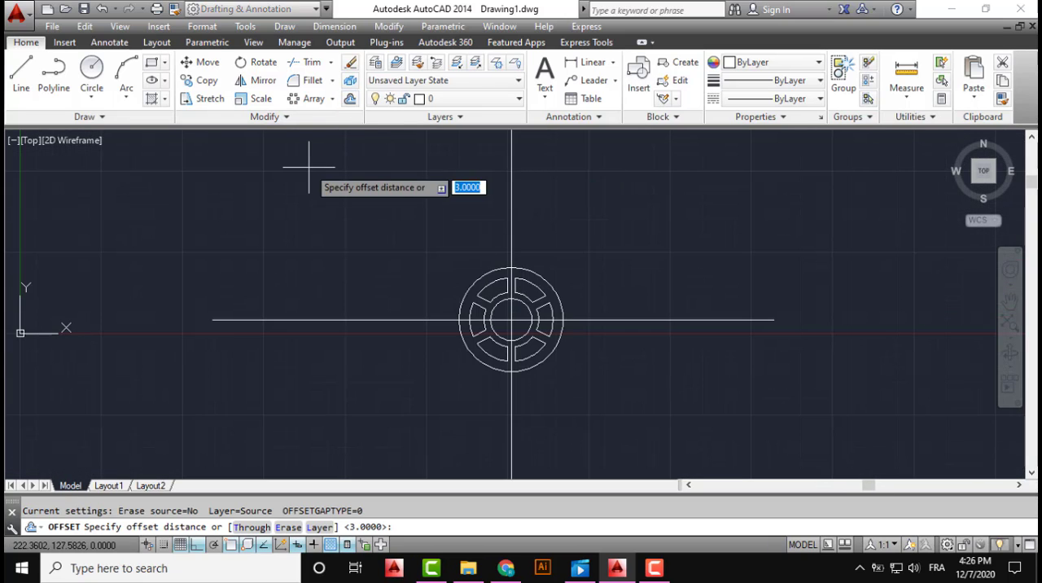
text(70)
key(Return)
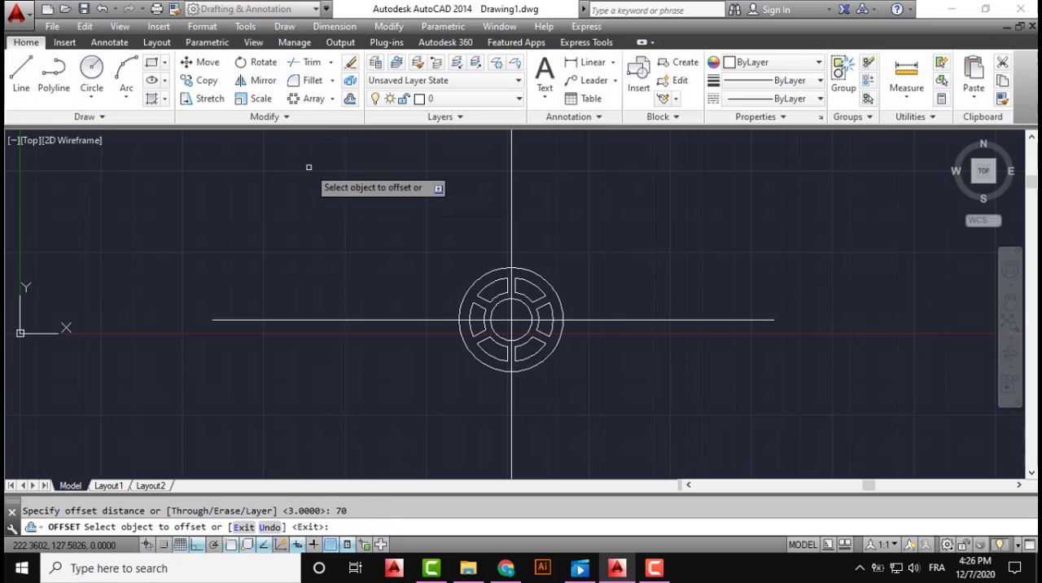
click(512, 213)
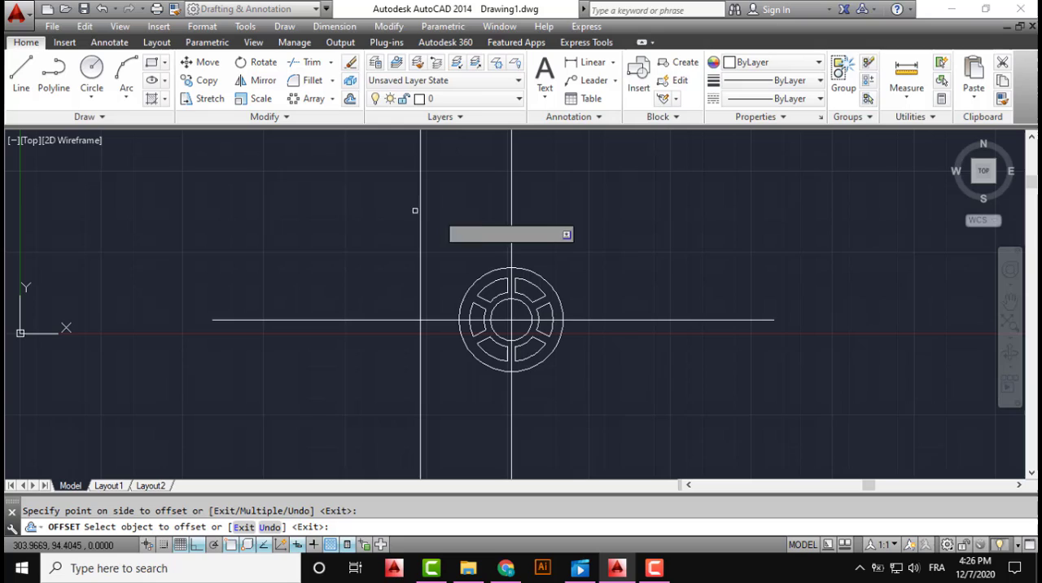
click(511, 208)
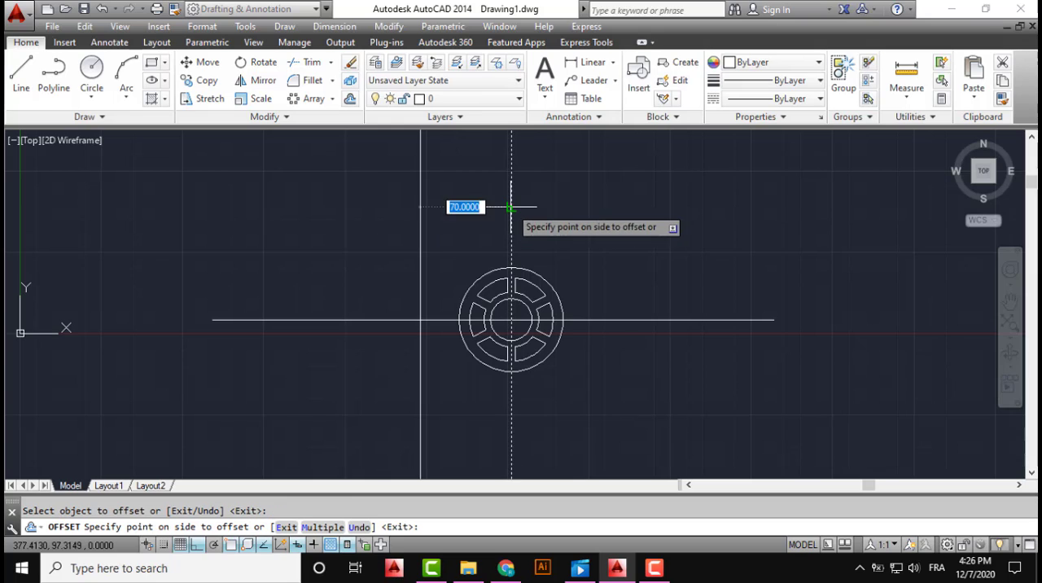
click(598, 213)
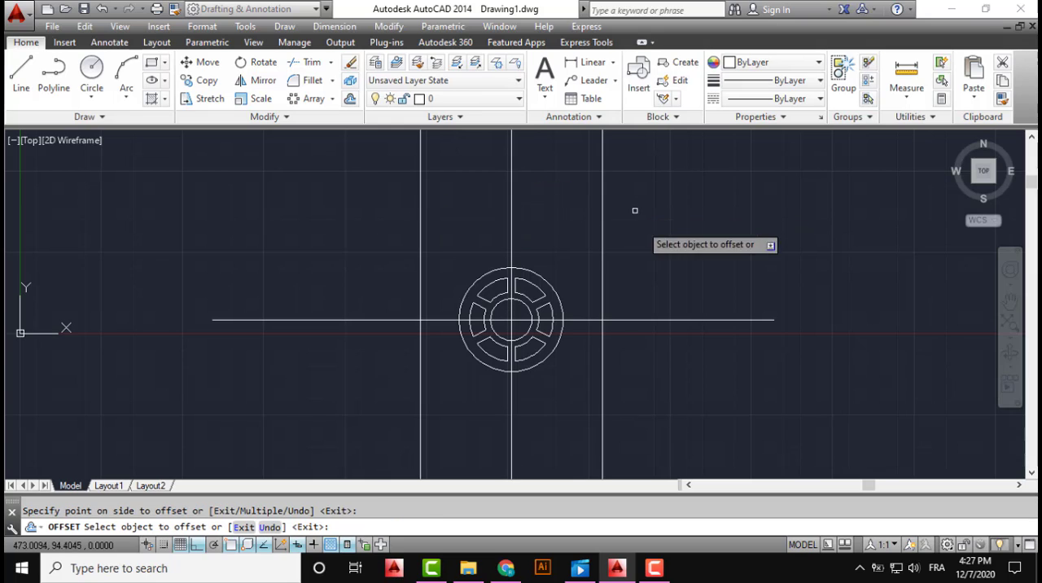
Draw a circle of radius 15 centred where the left offset line crosses the horizontal centre line
middle_drag(623, 260, 644, 237)
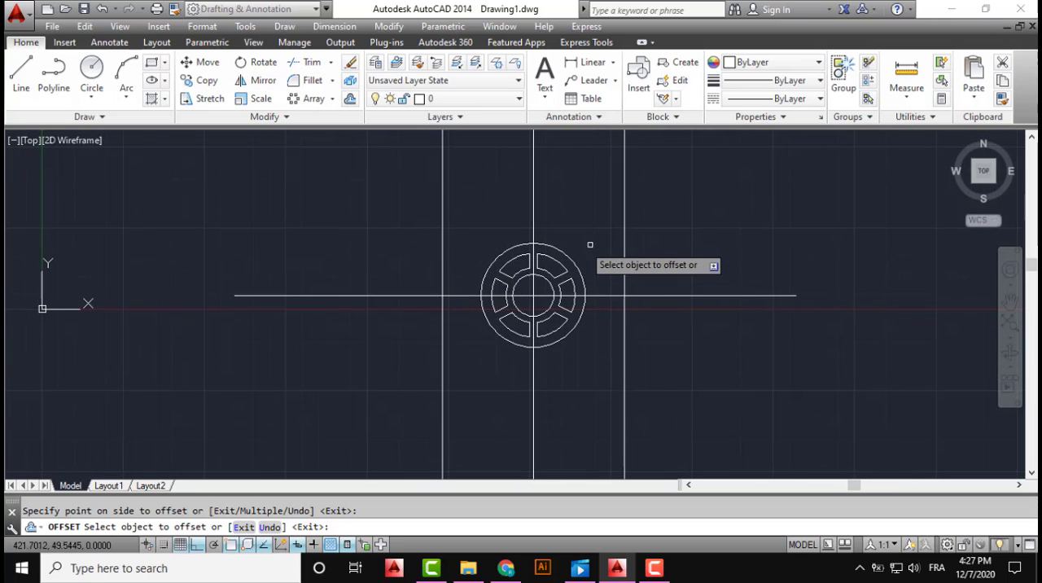
scroll(564, 252, up, 2)
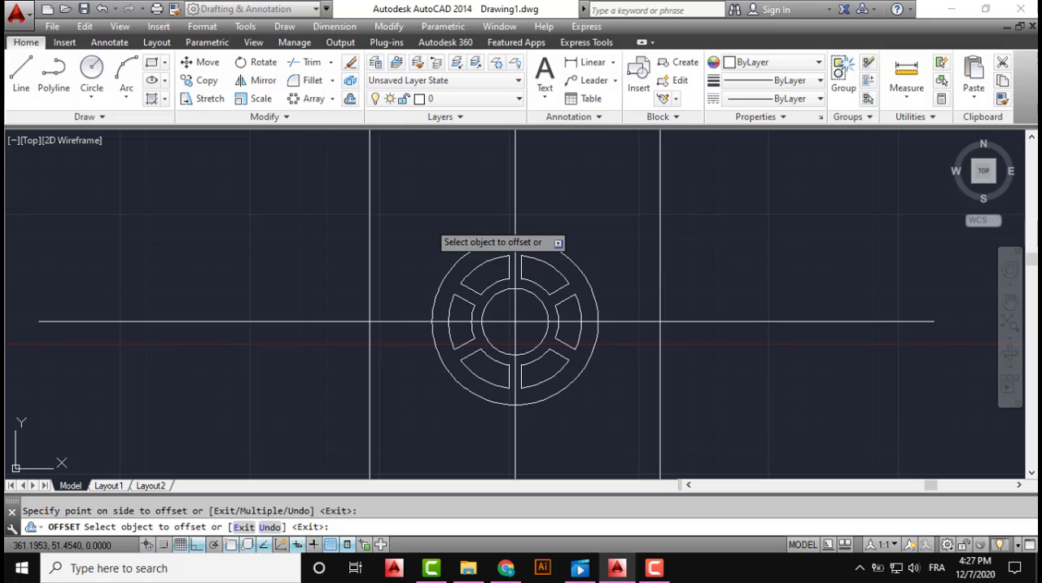
click(105, 99)
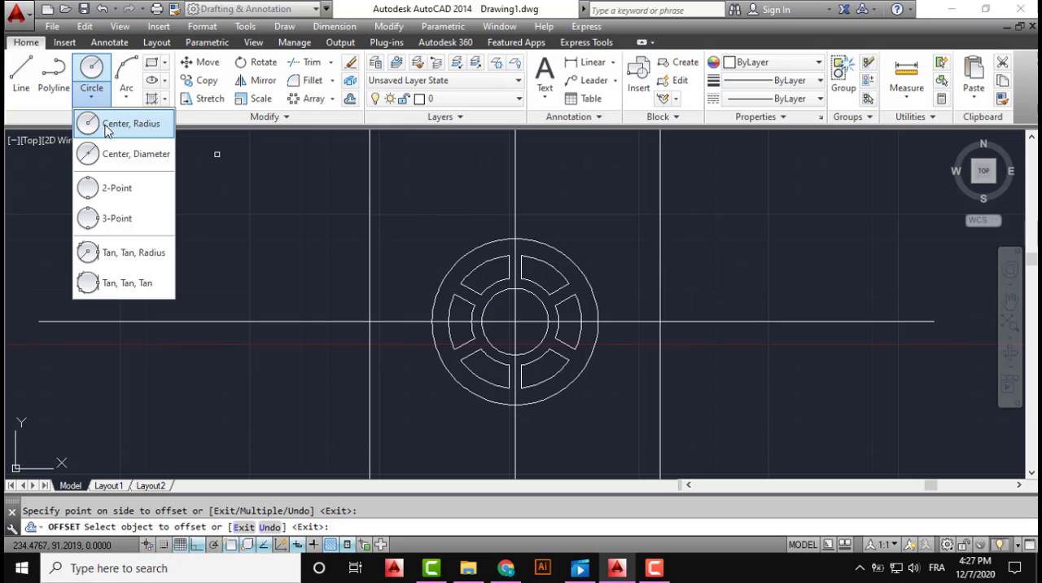
click(116, 125)
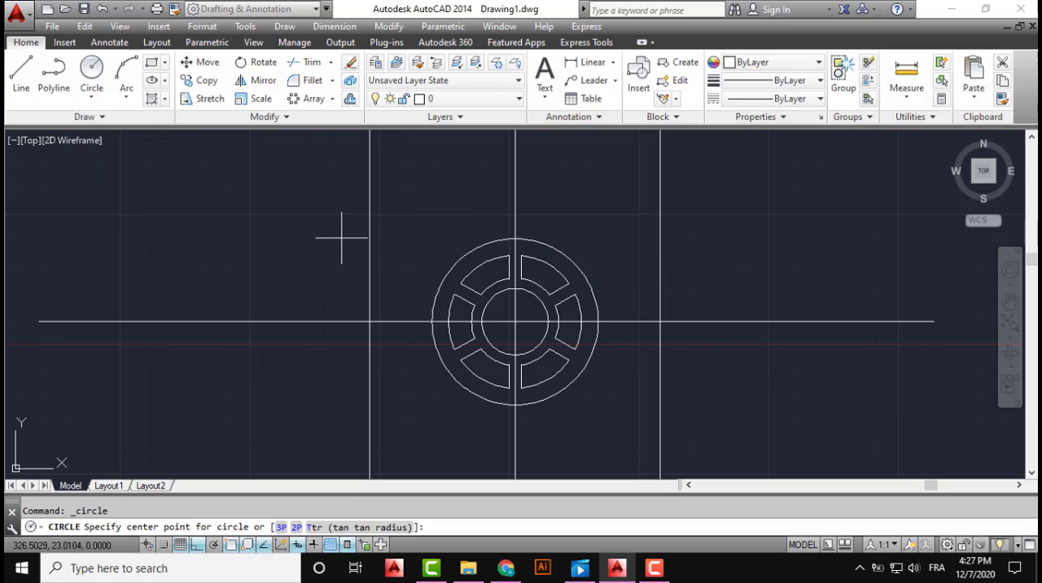
click(369, 322)
key(BackSpace)
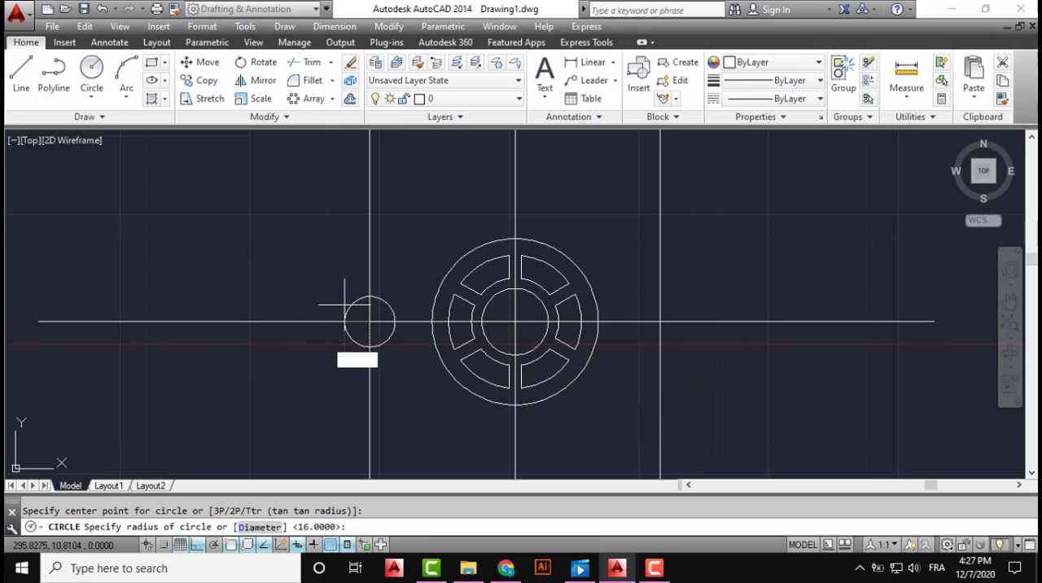
text(15)
key(Return)
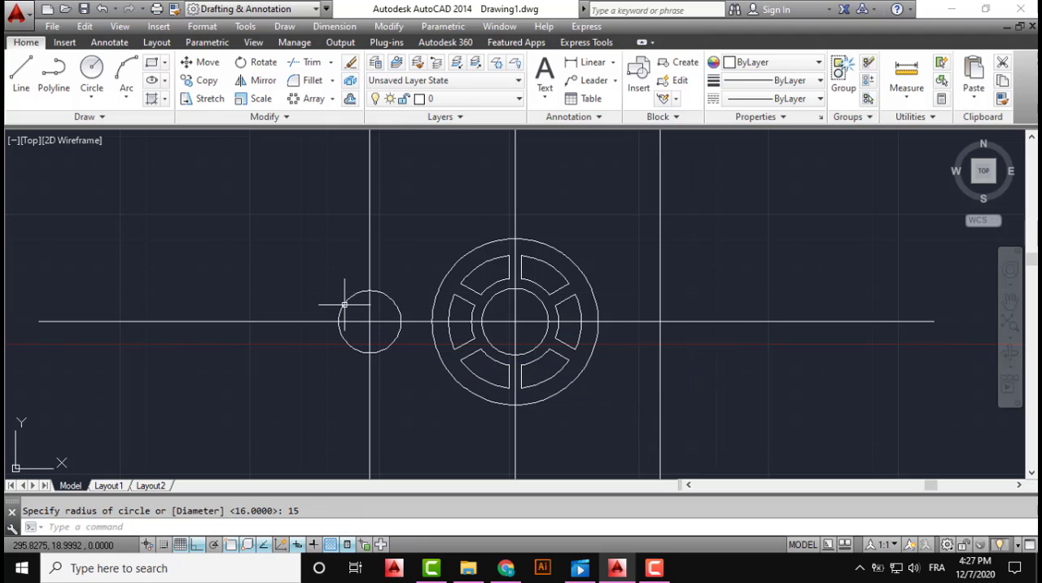
Draw a concentric circle of radius 20 around the small circle on the wheel's left
click(90, 96)
click(114, 127)
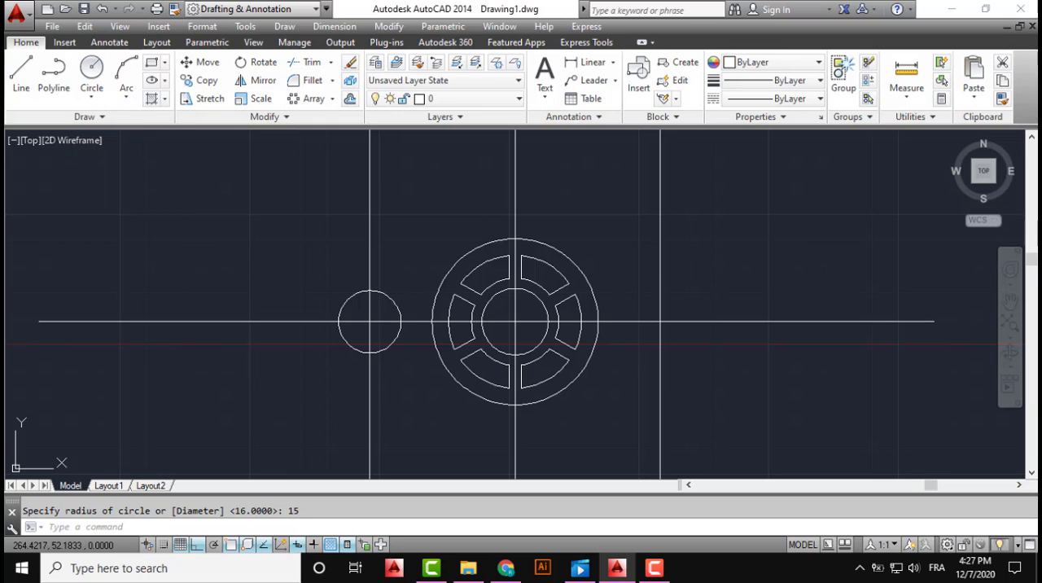
click(369, 322)
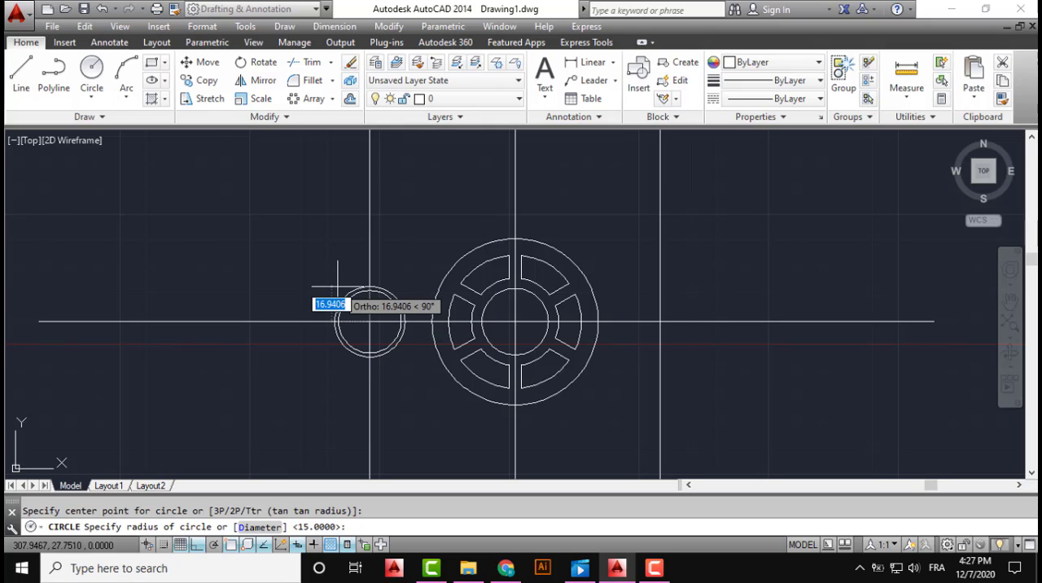
text(20)
key(Return)
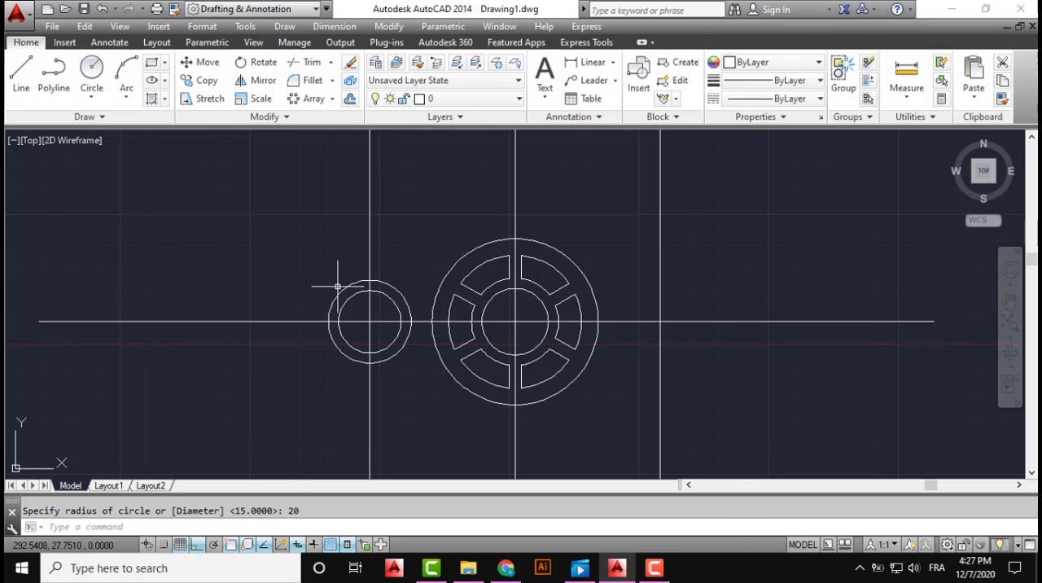
Copy the two concentric circles from their centre to the intersection of the right offset line and the horizontal centre line
click(413, 283)
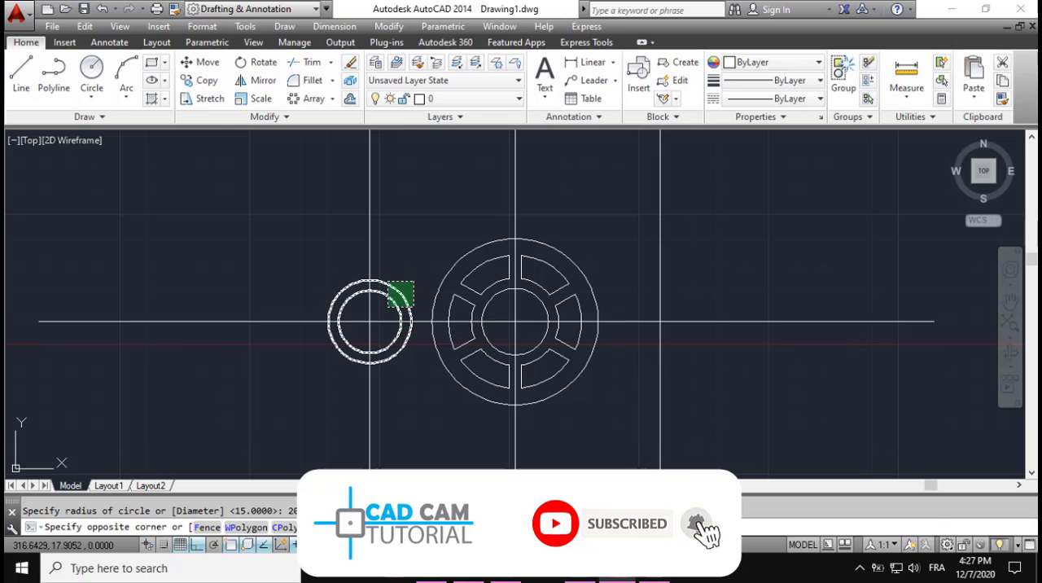
click(395, 300)
click(201, 80)
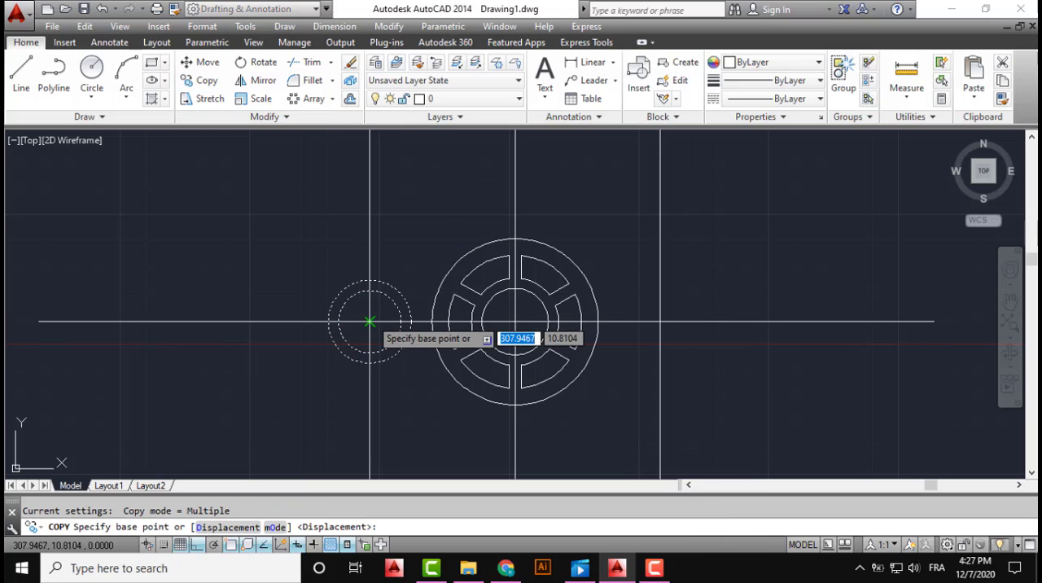
click(371, 320)
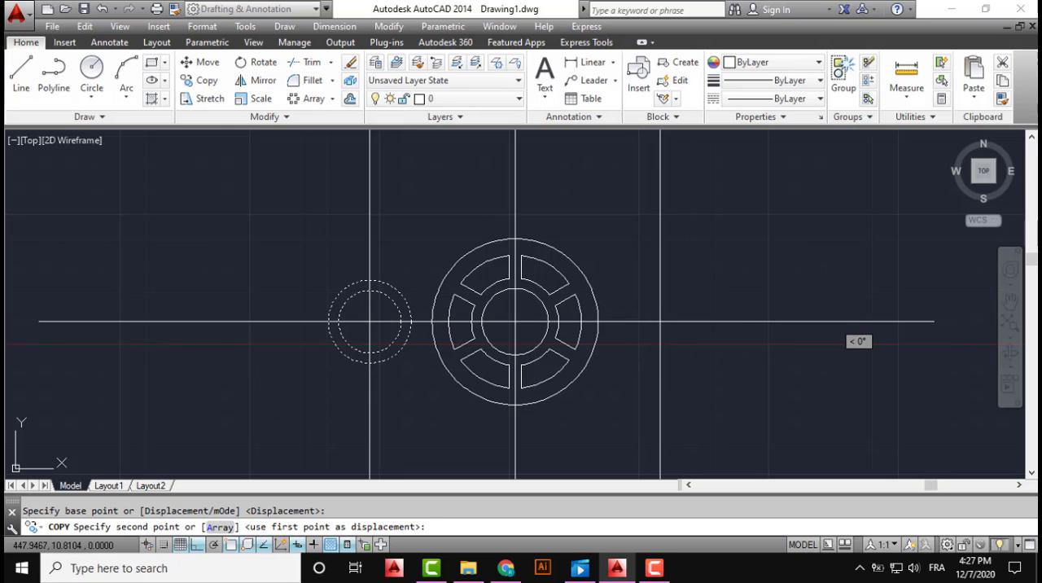
click(660, 321)
key(Escape)
Delete the two vertical offset lines running through the left and right circle pairs
middle_drag(640, 299, 602, 285)
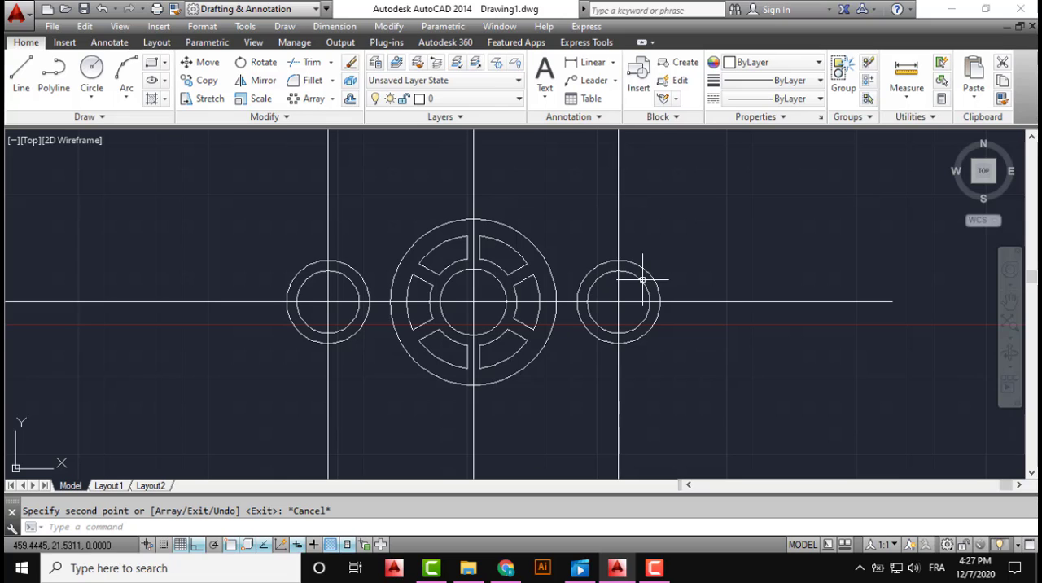
click(637, 179)
click(607, 195)
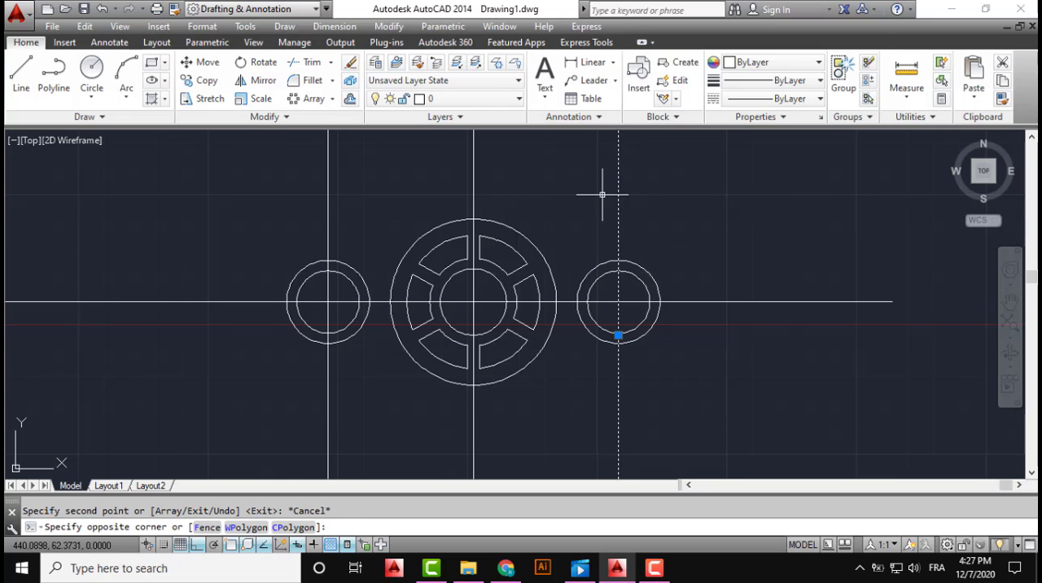
click(365, 180)
click(319, 184)
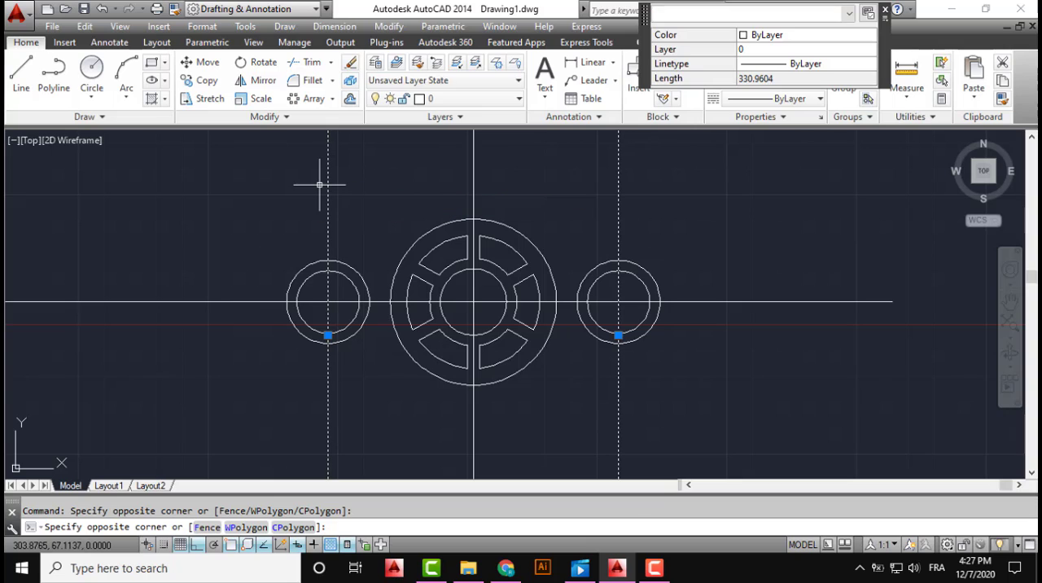
key(Delete)
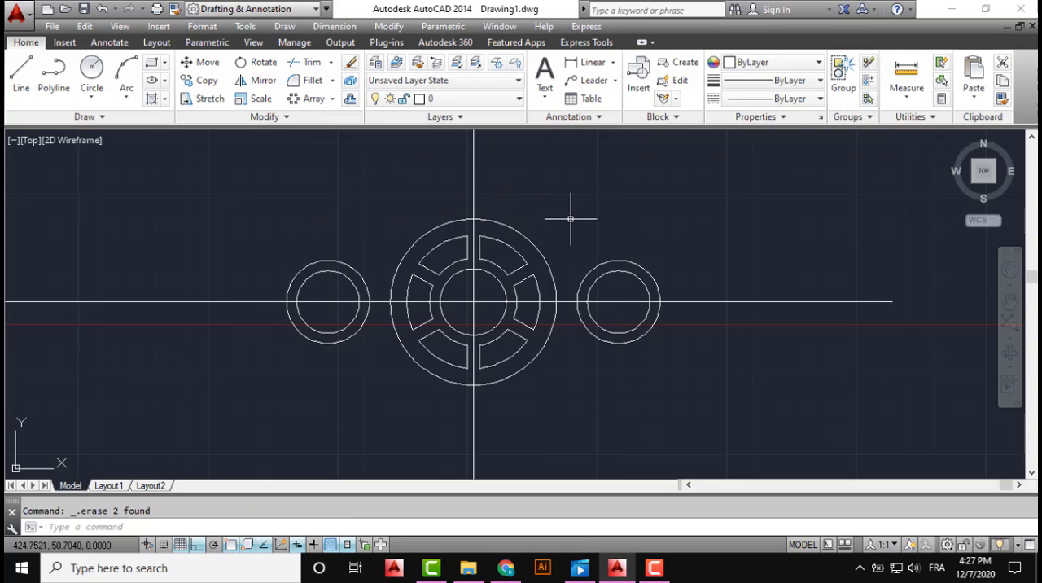
Offset the horizontal centre line by 60 both above and below the wheel
middle_drag(570, 219, 559, 247)
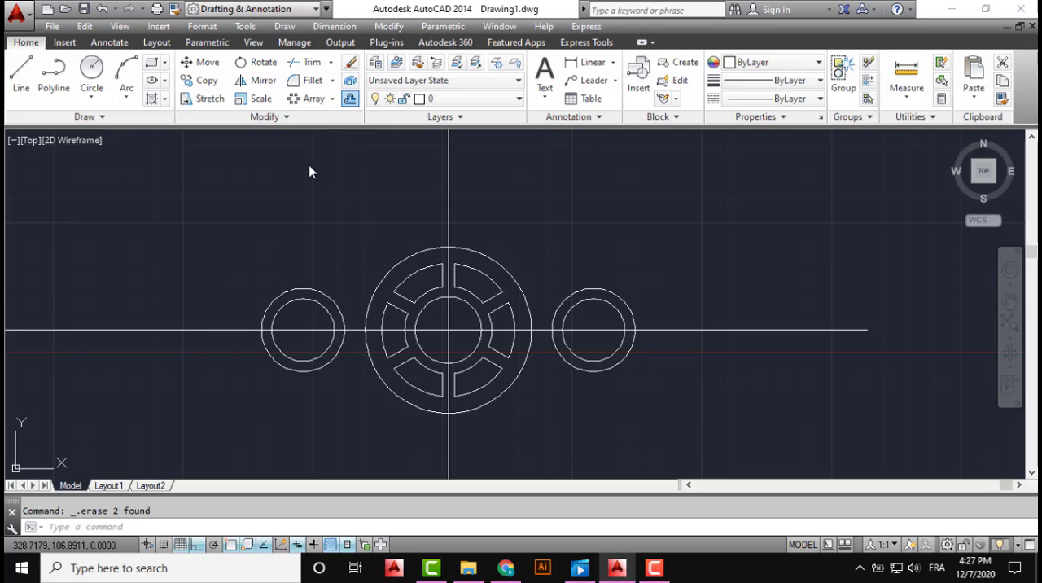
text(o)
key(Return)
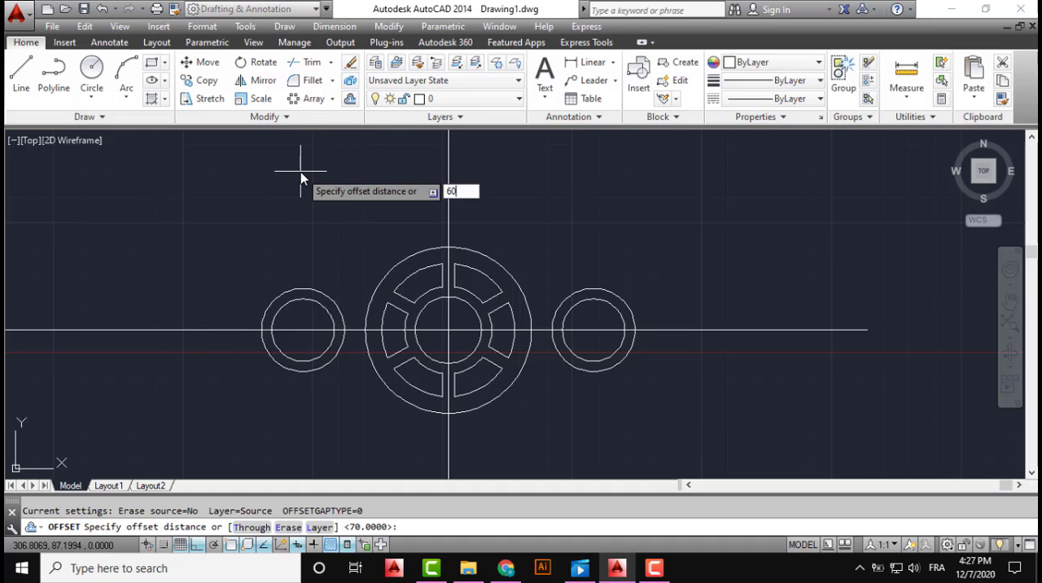
text(60)
key(Return)
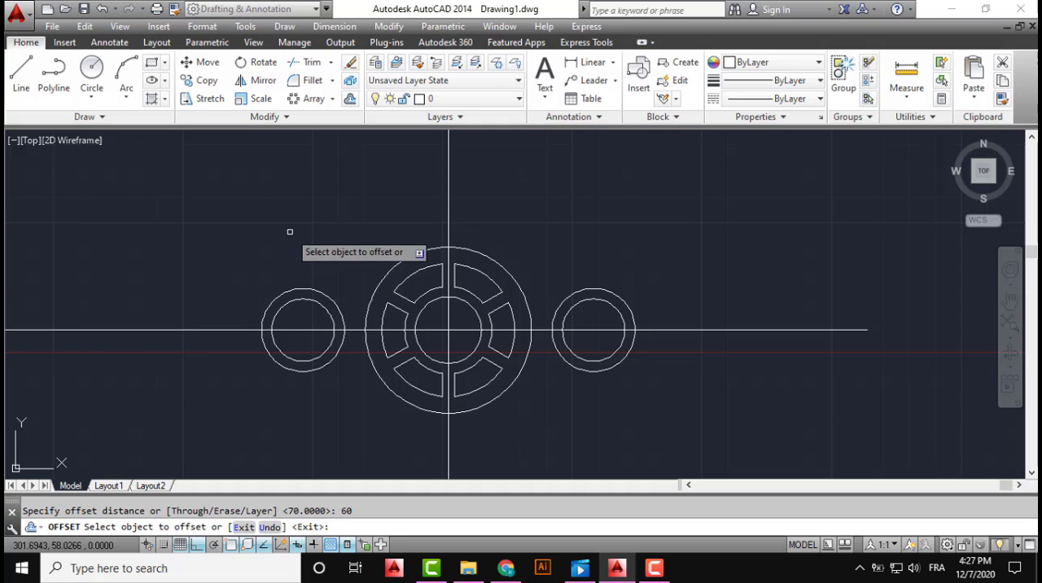
click(198, 328)
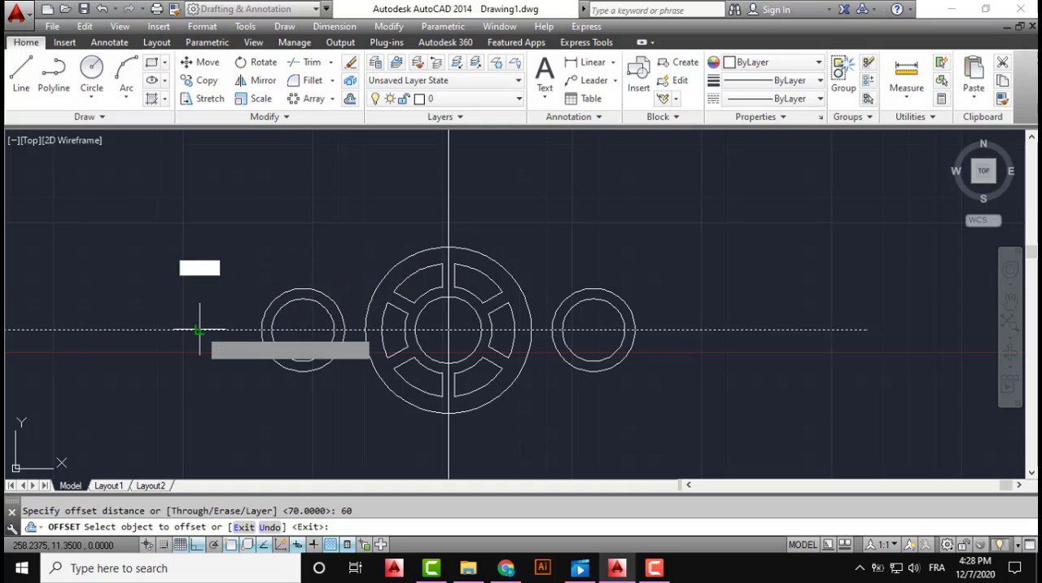
click(214, 229)
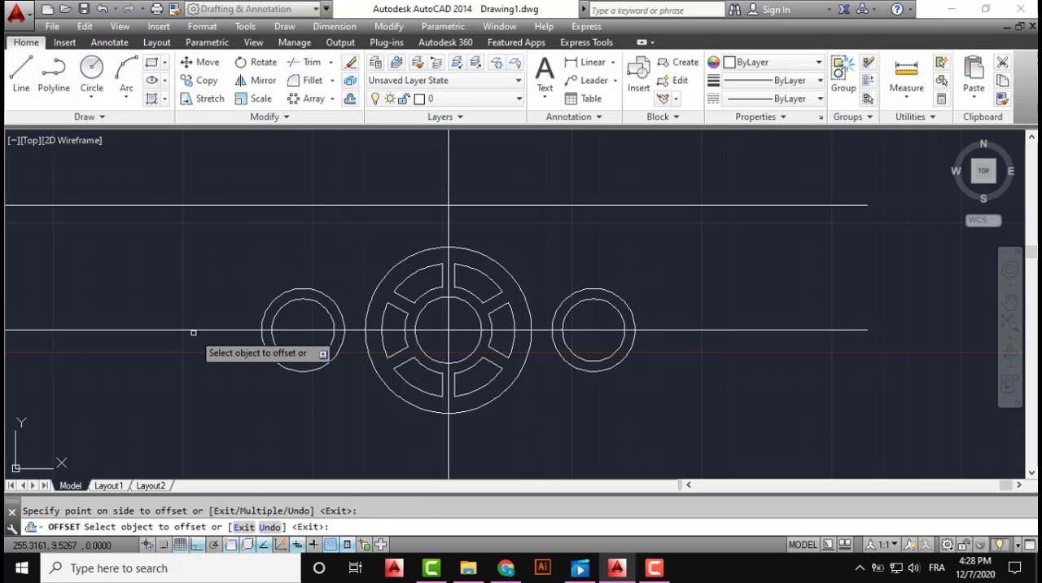
click(193, 329)
click(193, 375)
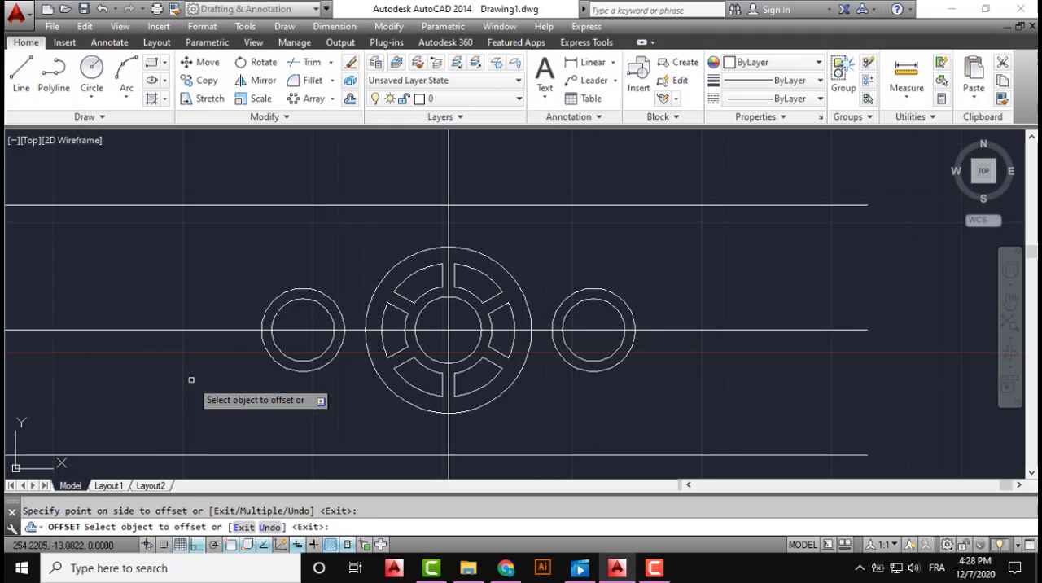
Offset the vertical centre line by 50 to both the left and the right of the wheel
middle_drag(228, 344, 271, 311)
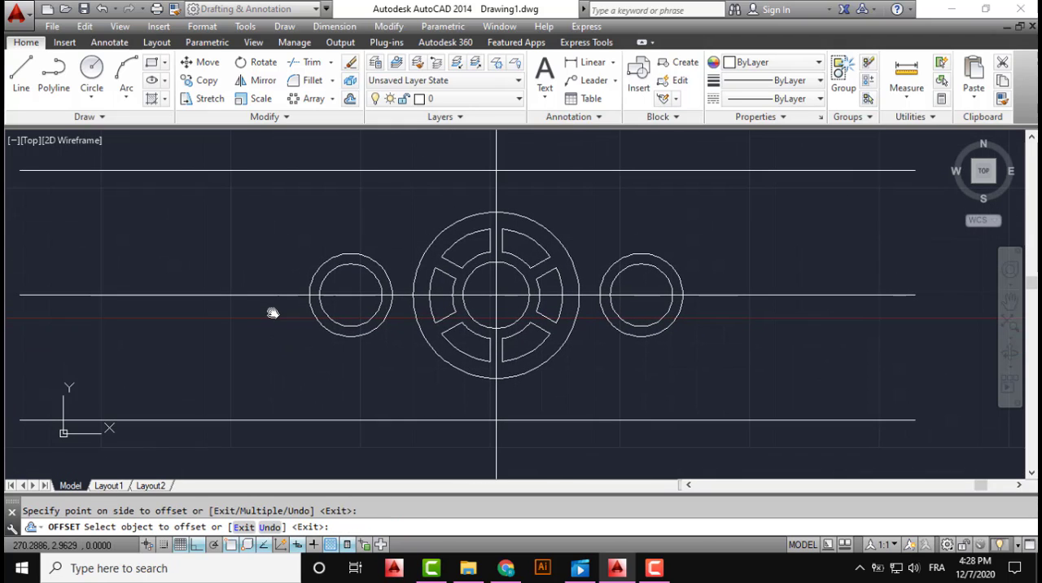
click(497, 202)
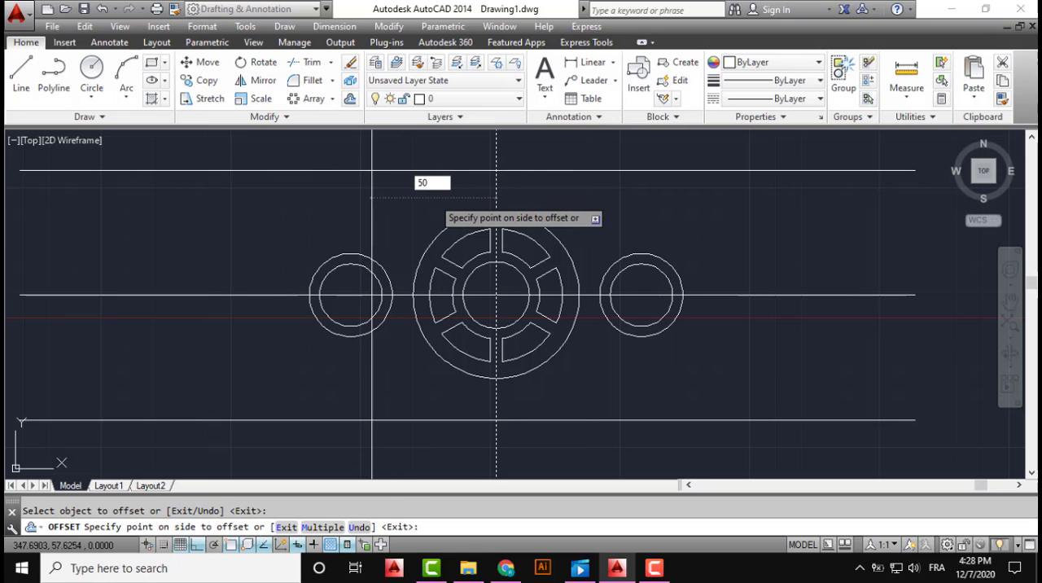
text(50)
key(Return)
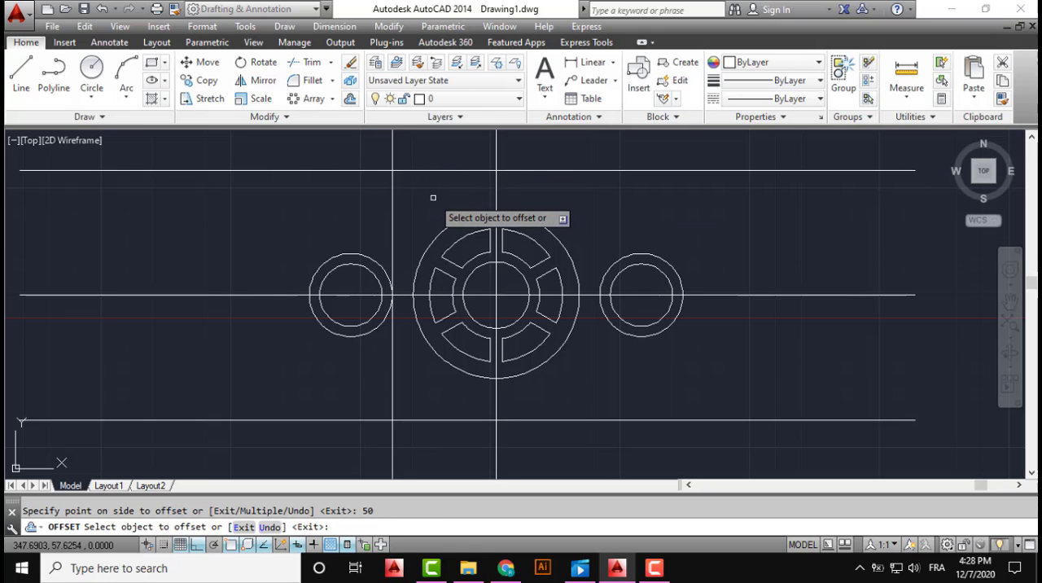
click(495, 194)
text(5)
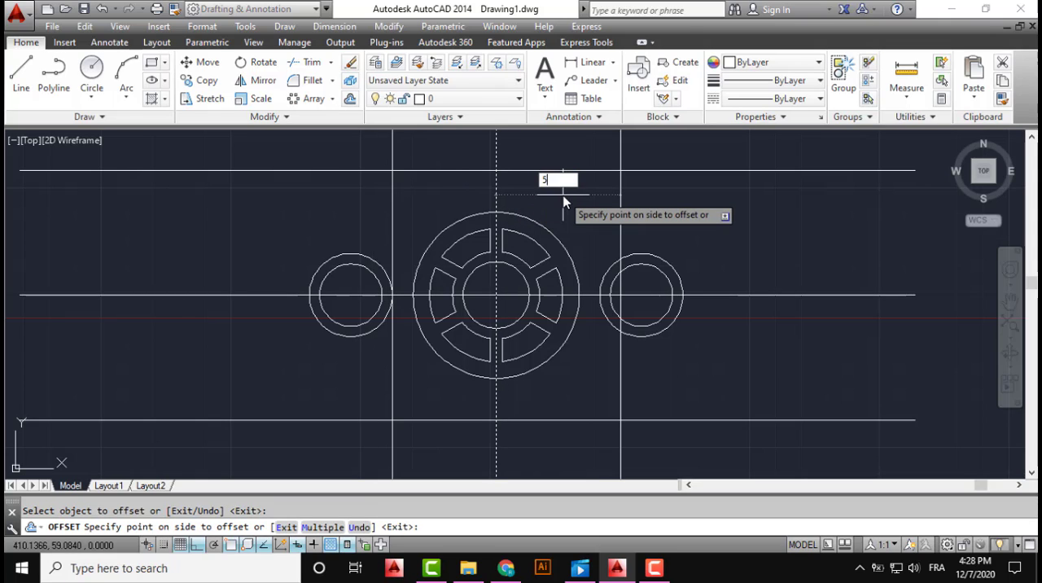
text(0)
key(Return)
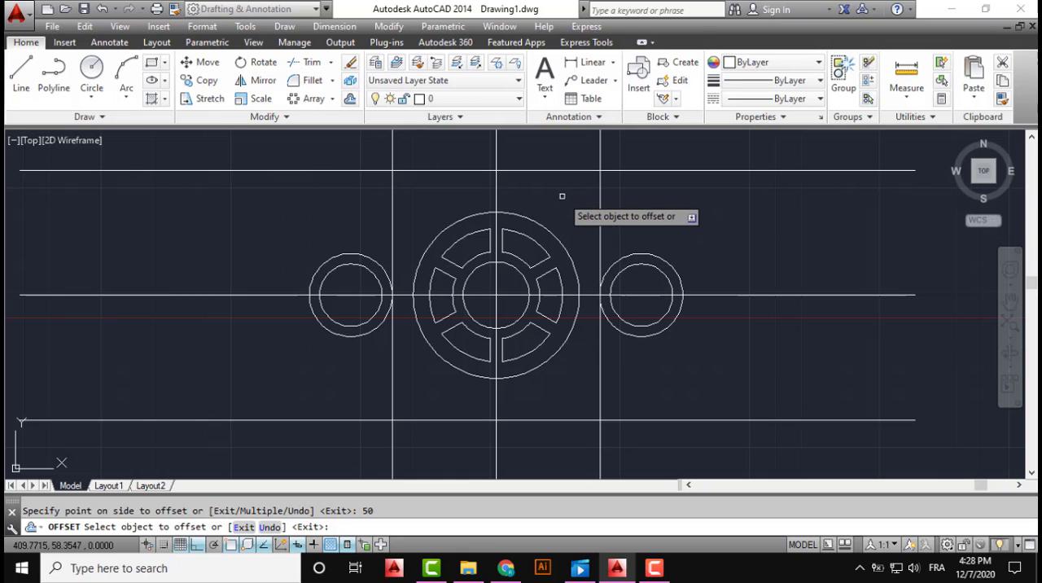
key(Escape)
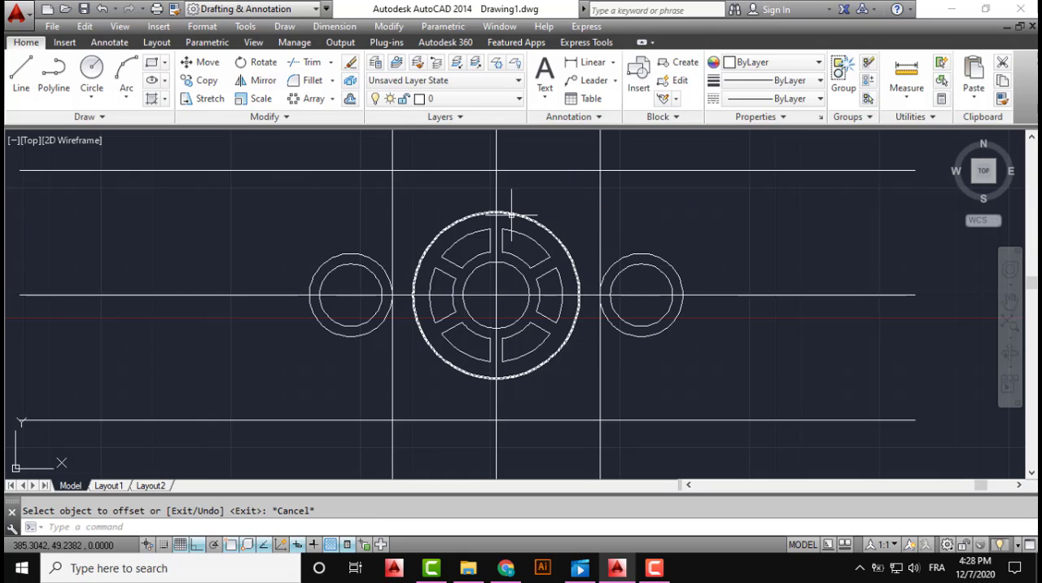
Draw a circle of radius 15 centred where the left vertical offset line crosses the upper horizontal offset line
middle_drag(510, 214, 477, 242)
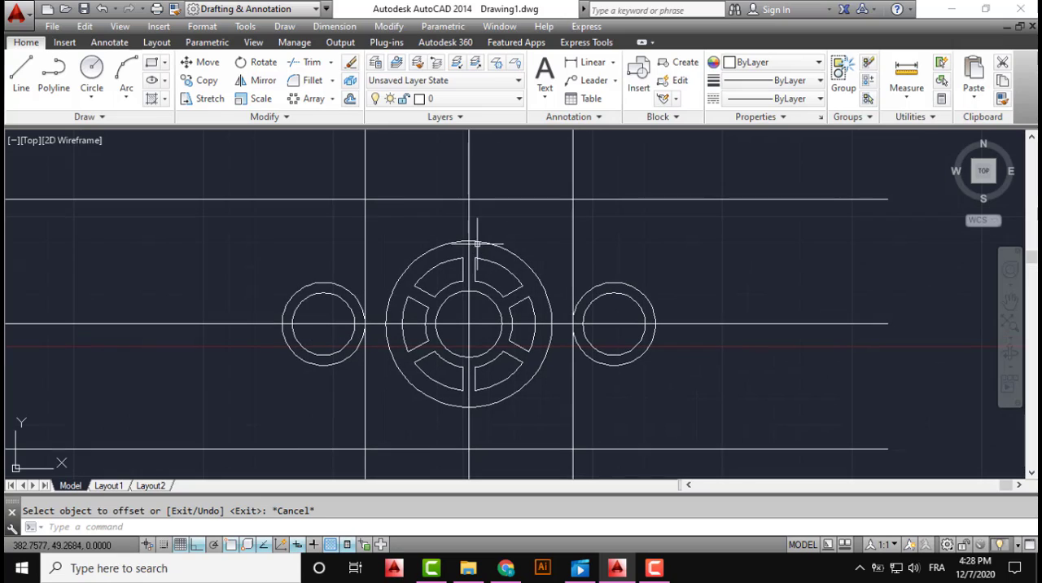
click(94, 97)
click(118, 123)
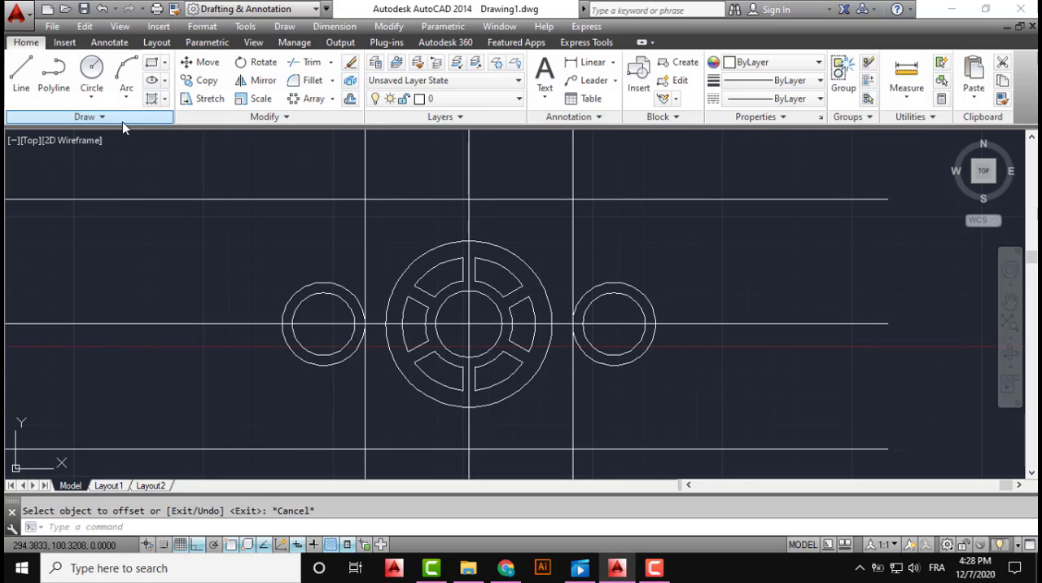
click(364, 199)
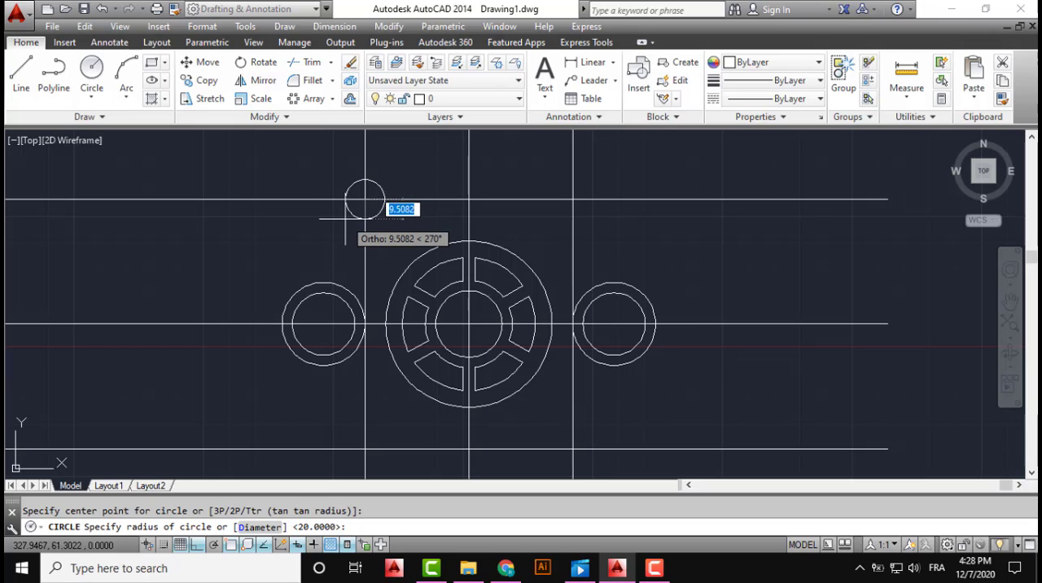
text(15)
key(Return)
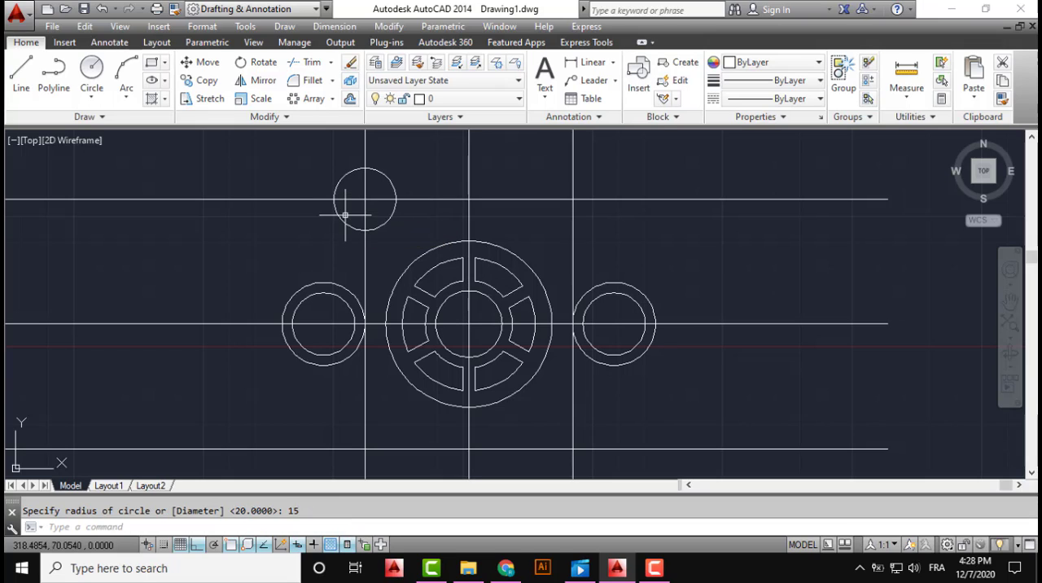
Draw a circle of radius 21 concentric with the radius 15 circle at the upper-left offset line intersection
click(94, 96)
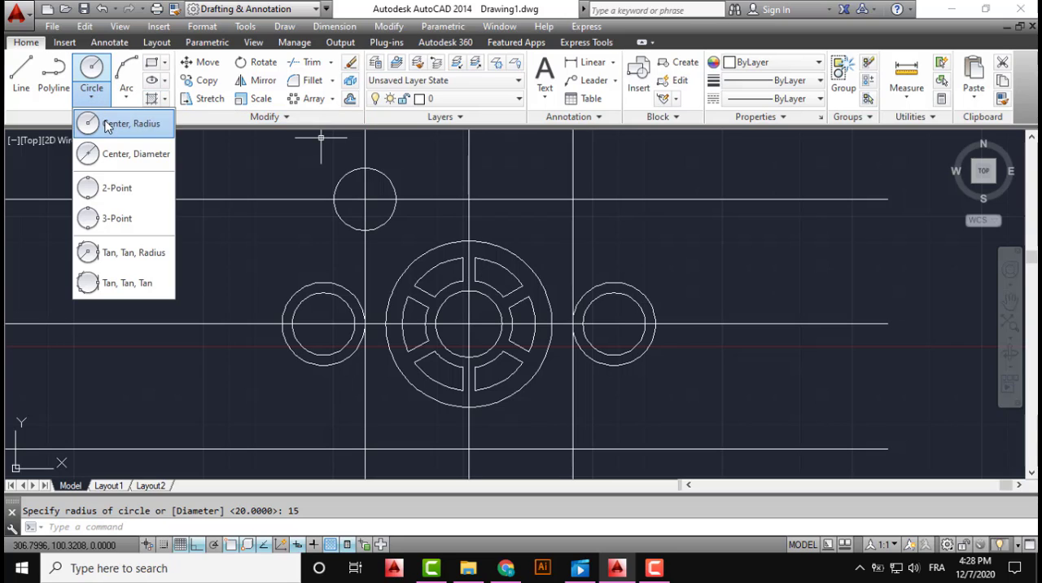
click(114, 126)
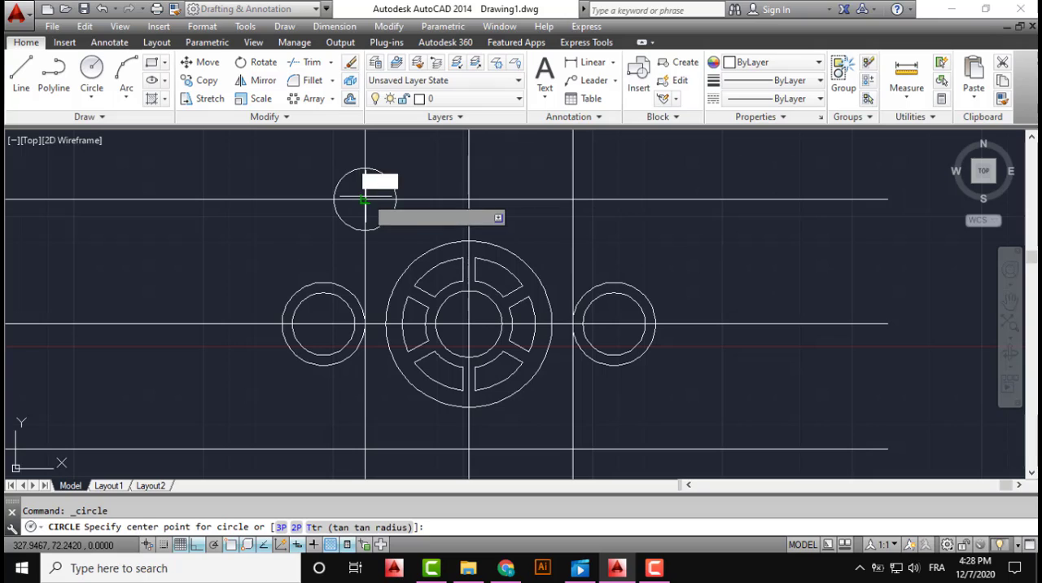
click(364, 199)
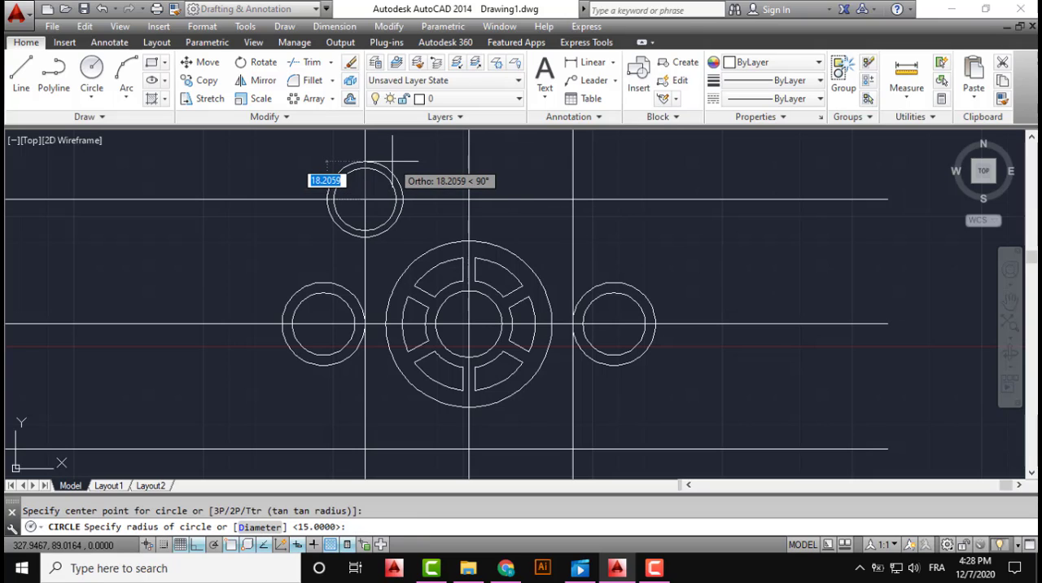
text(21)
key(Return)
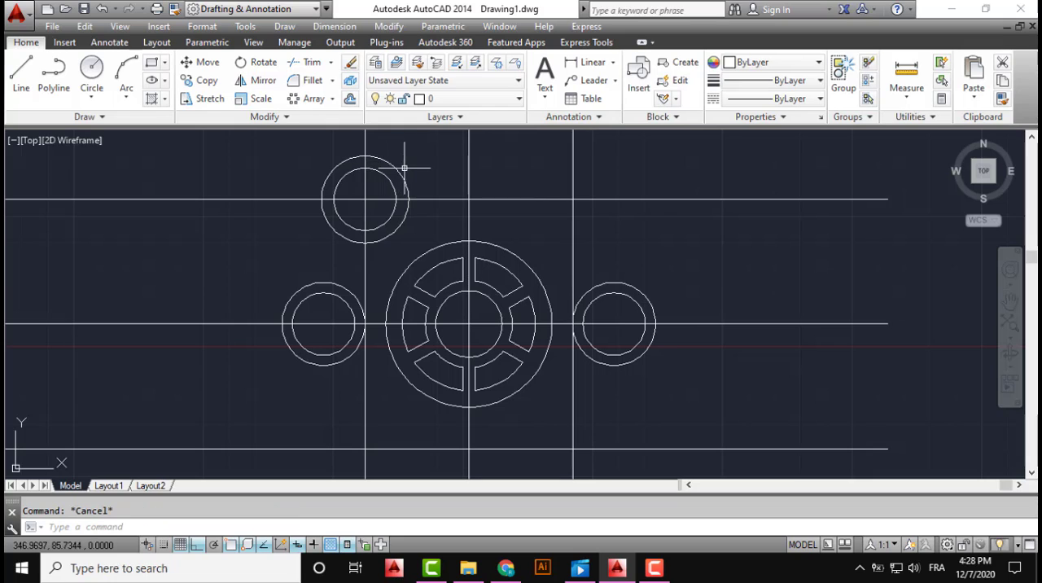
Copy the upper-left circle pair from its centre to the upper-right, lower-right and lower-left offset line intersections
click(416, 164)
click(380, 180)
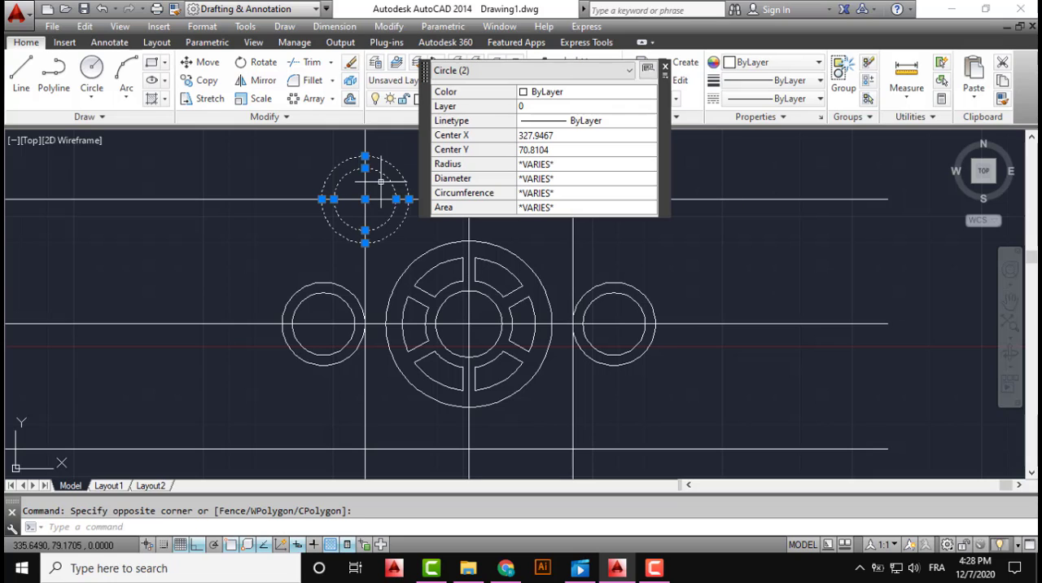
click(206, 81)
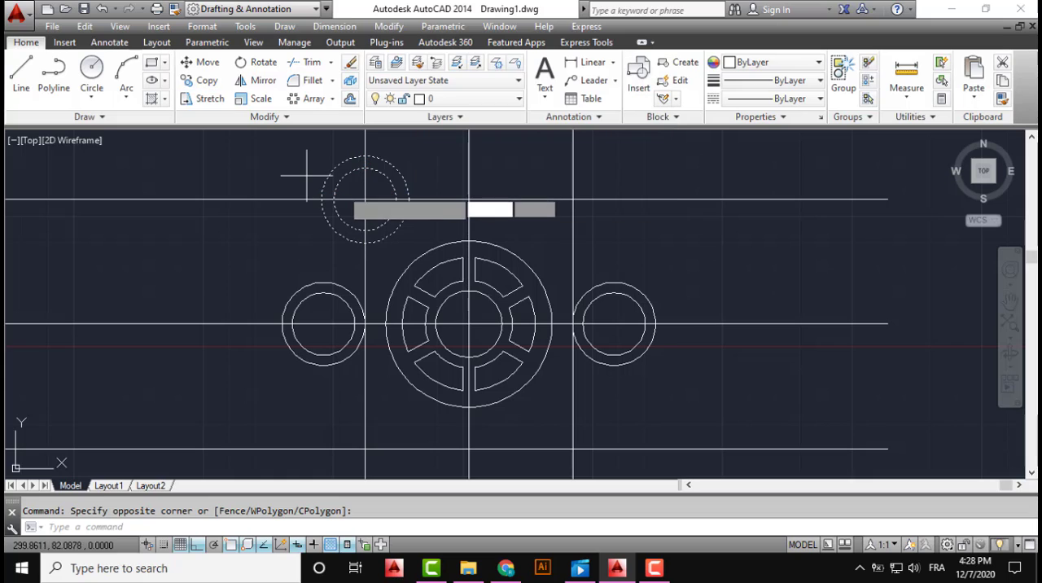
click(365, 199)
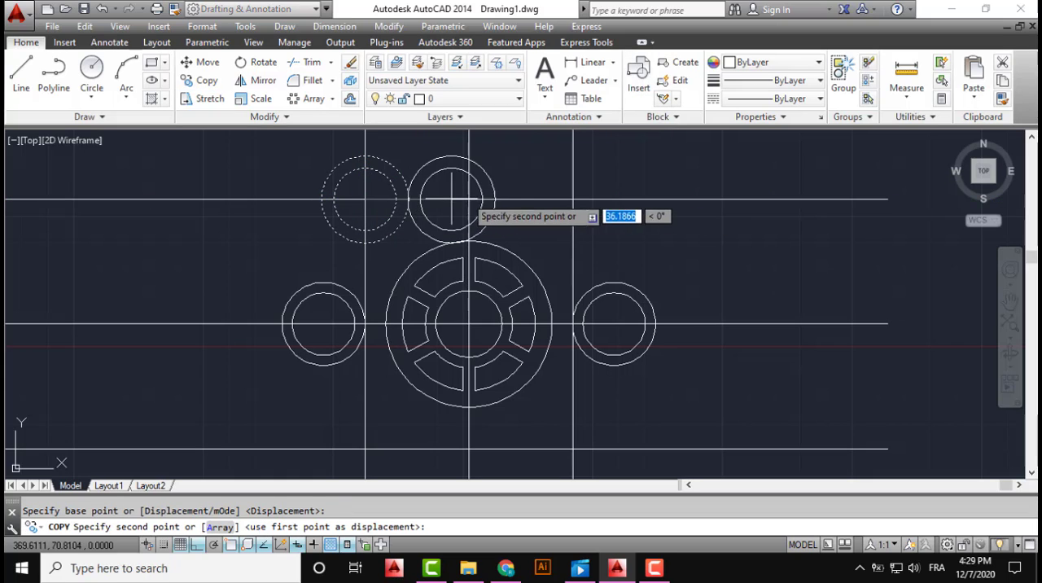
click(568, 199)
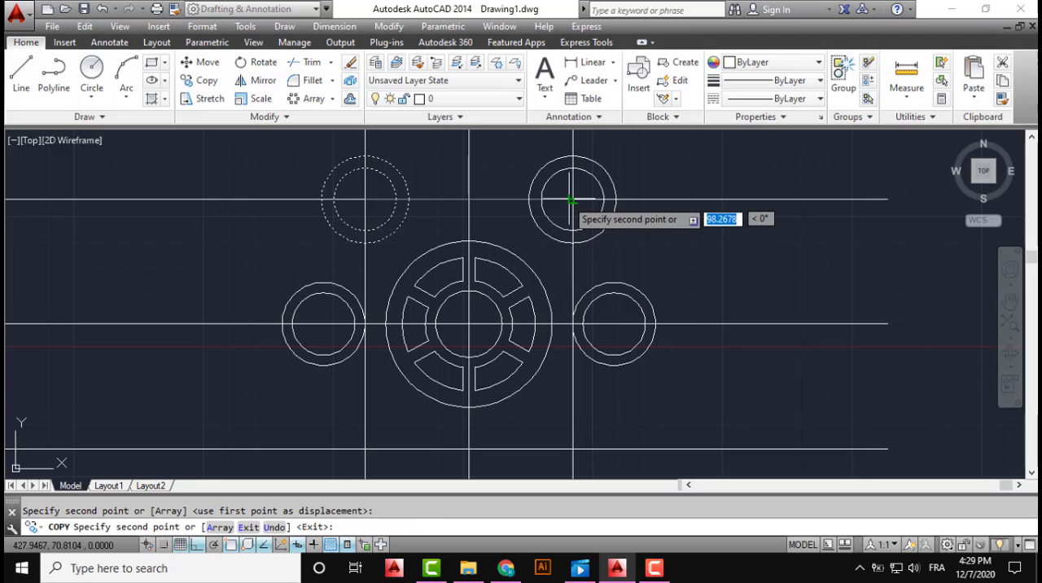
middle_drag(568, 270, 576, 152)
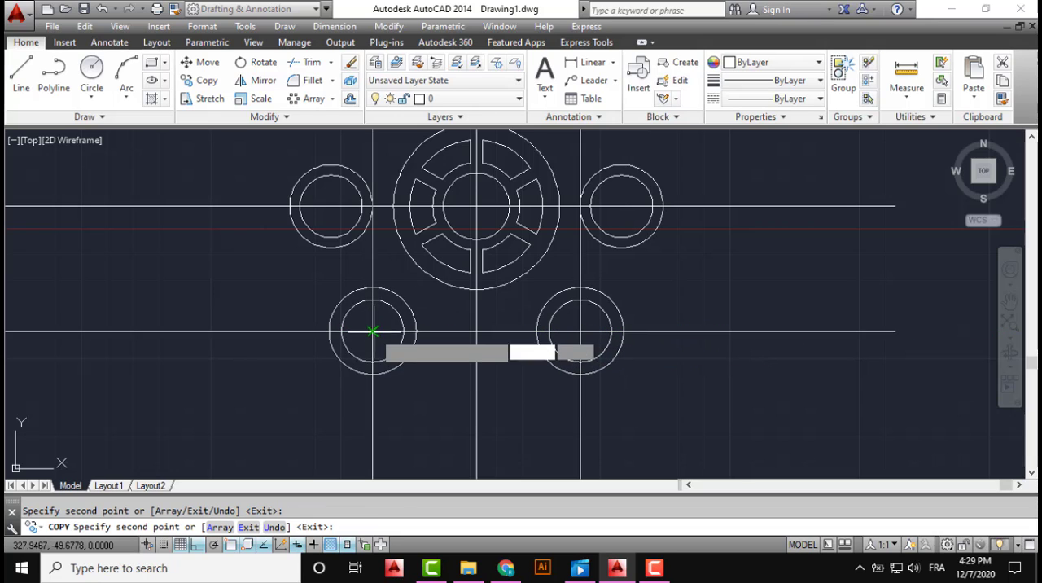
key(Escape)
Draw a line tangent to the outer circles of the left and lower-left pairs on their outer side
scroll(532, 312, down, 2)
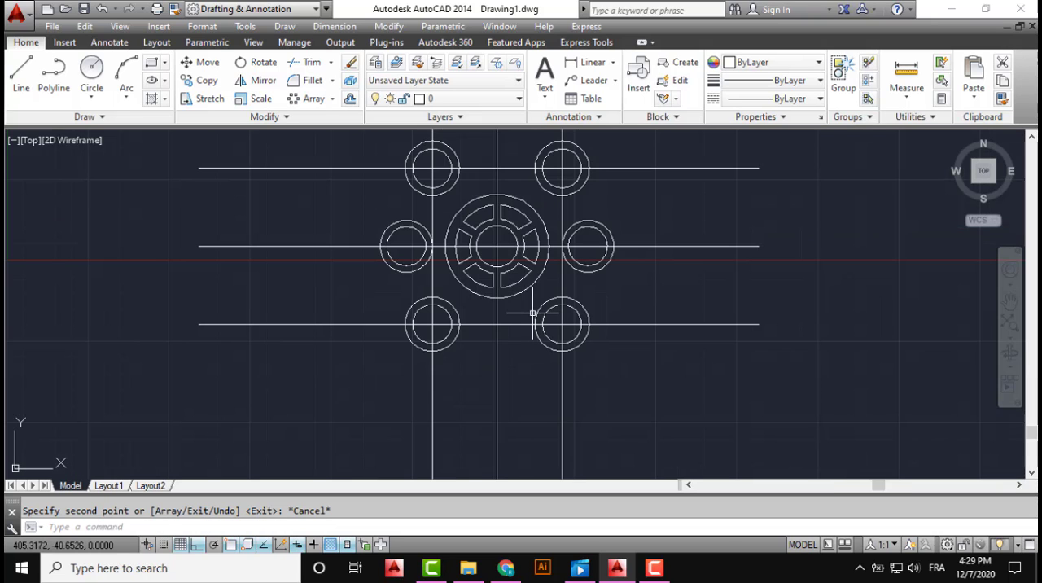
middle_drag(511, 316, 483, 321)
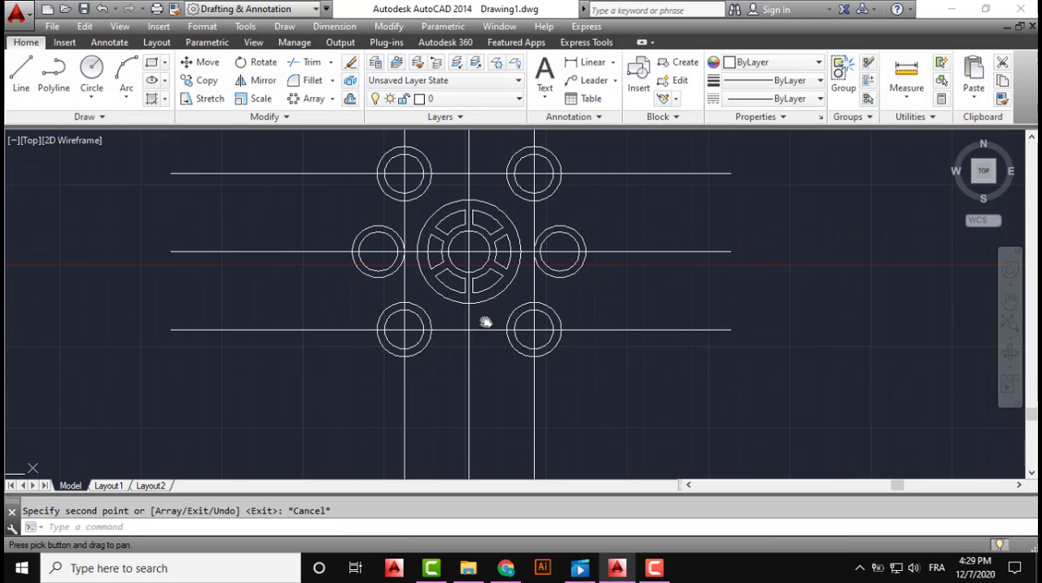
scroll(501, 324, up, 2)
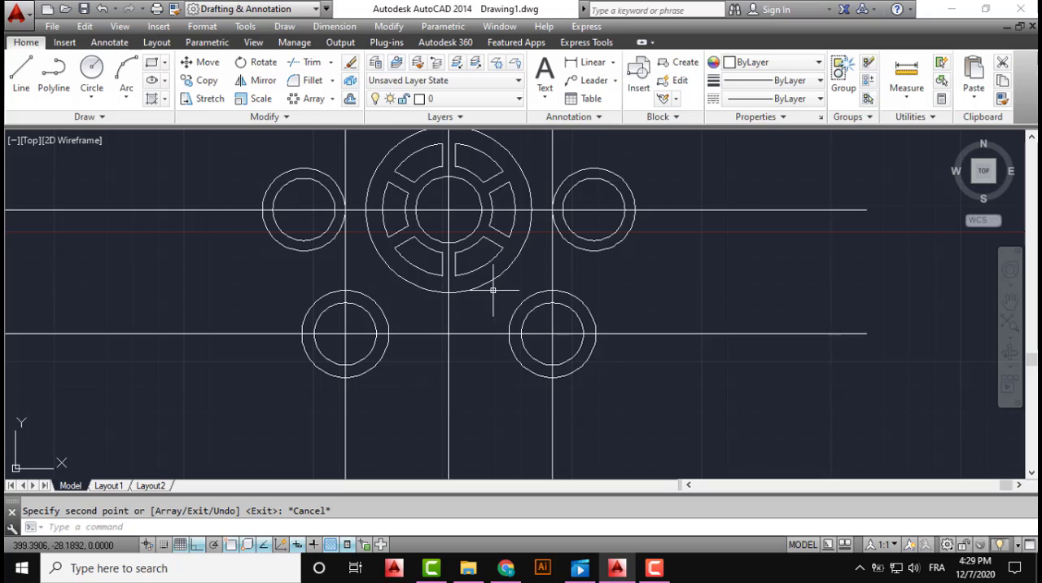
middle_drag(512, 286, 489, 317)
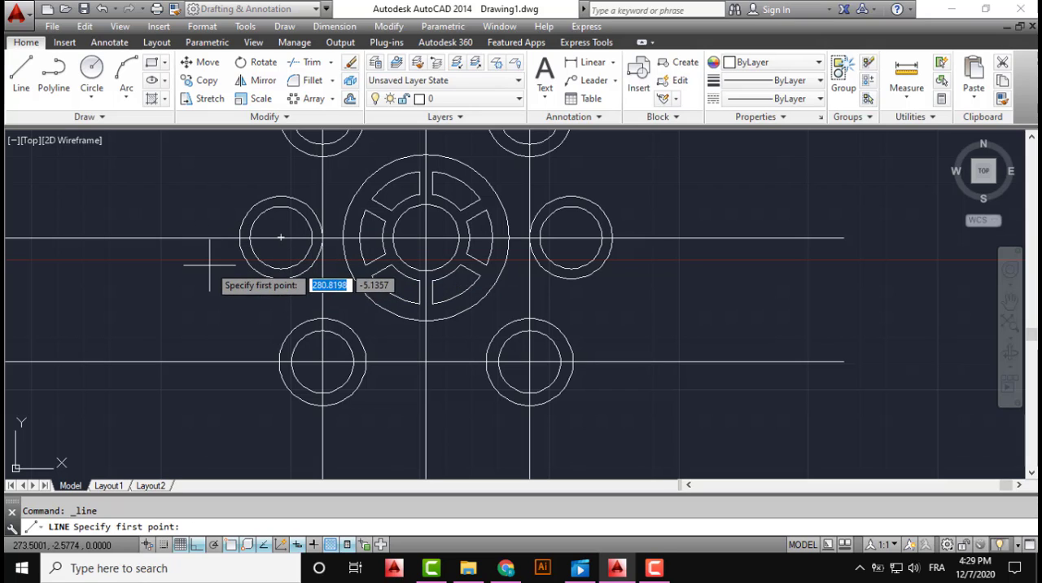
shift+right_click(158, 264)
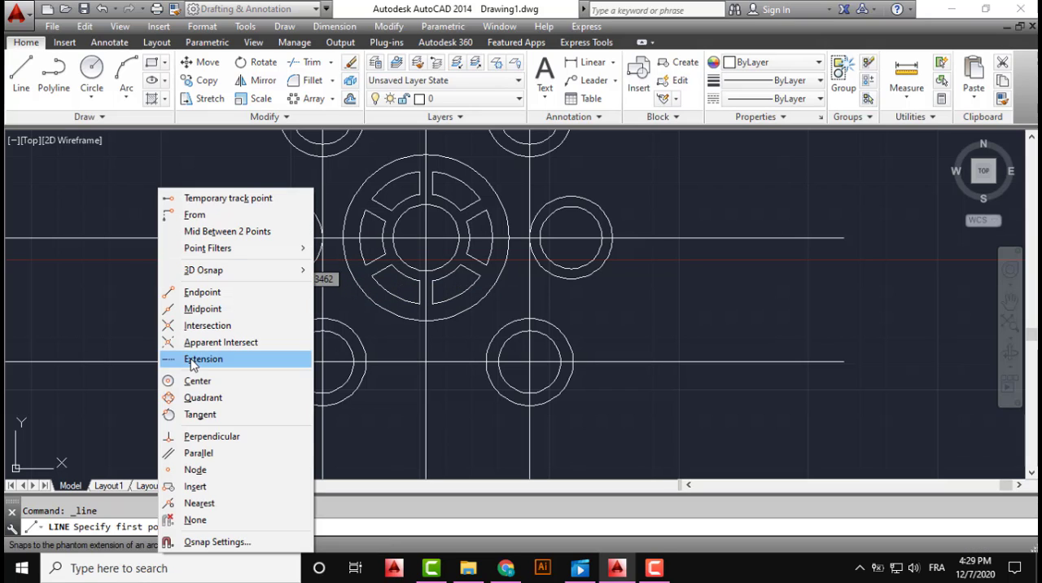
click(191, 414)
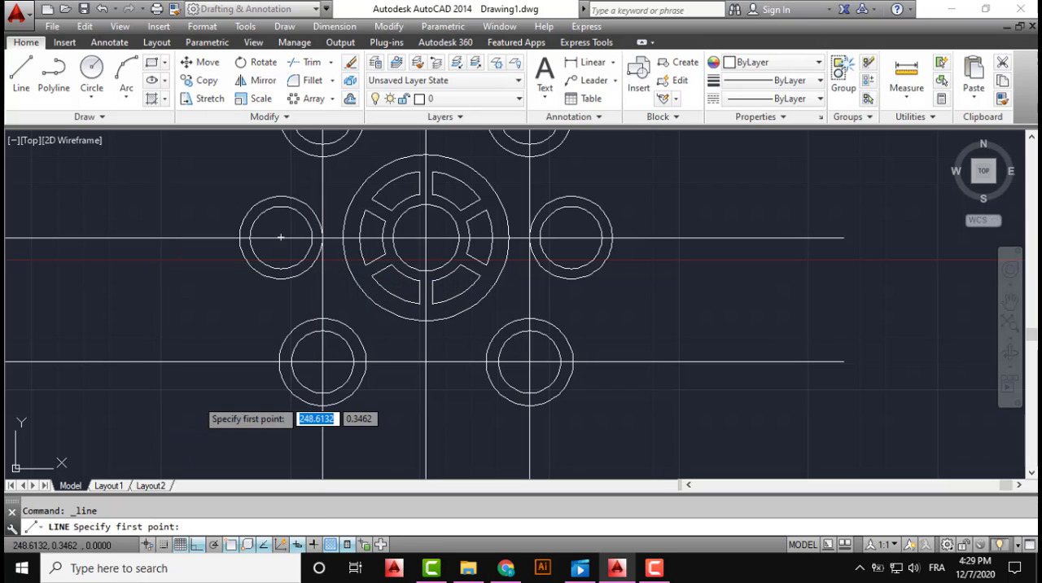
click(236, 250)
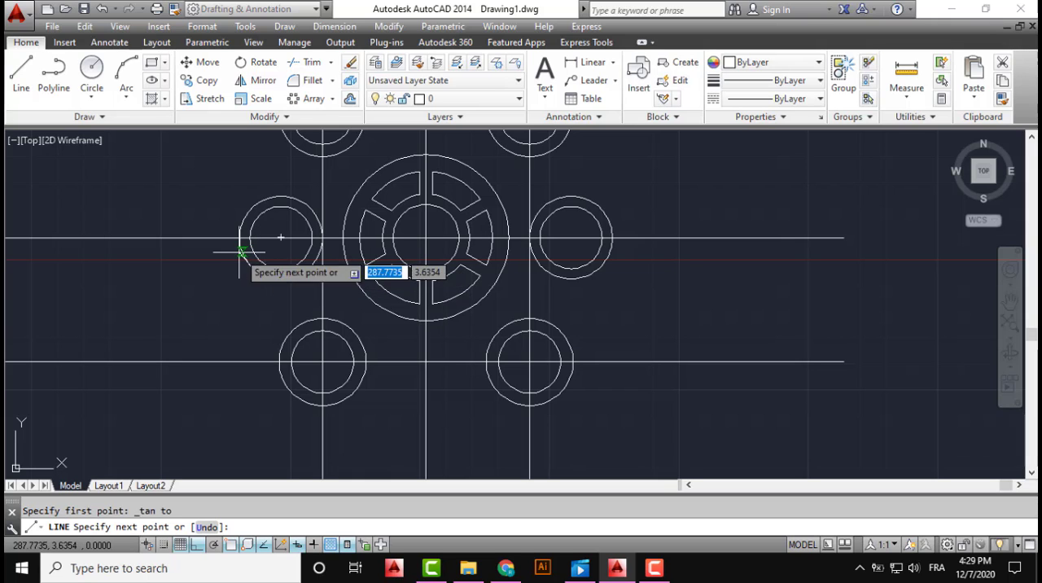
shift+right_click(243, 340)
click(293, 419)
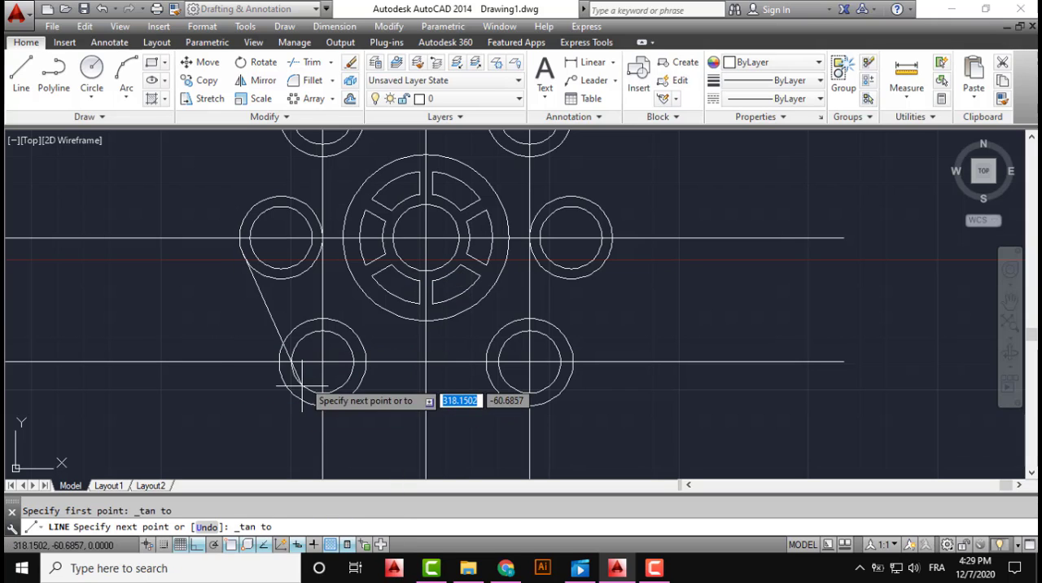
click(300, 384)
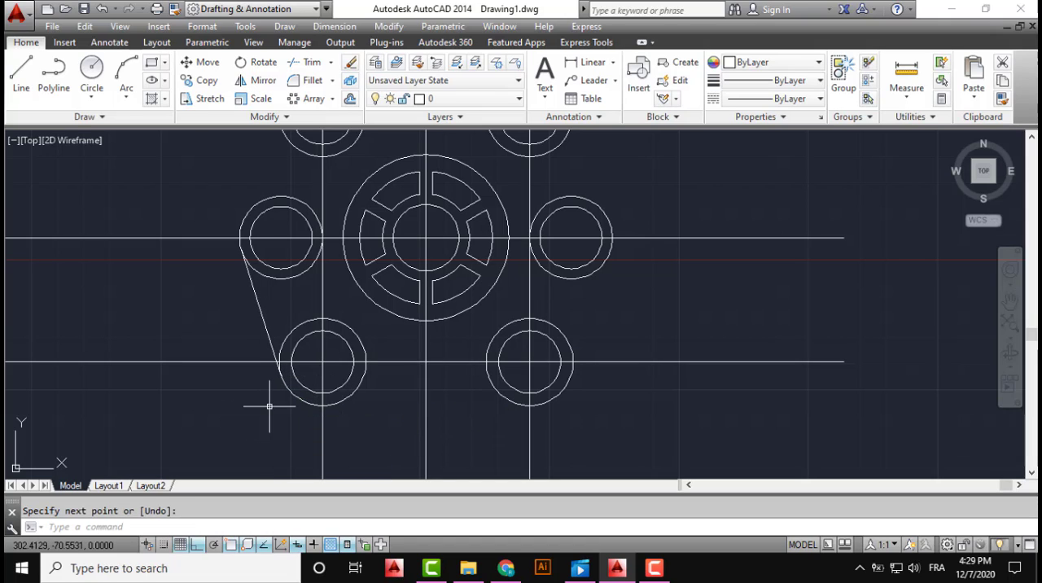
key(Return)
key(Return)
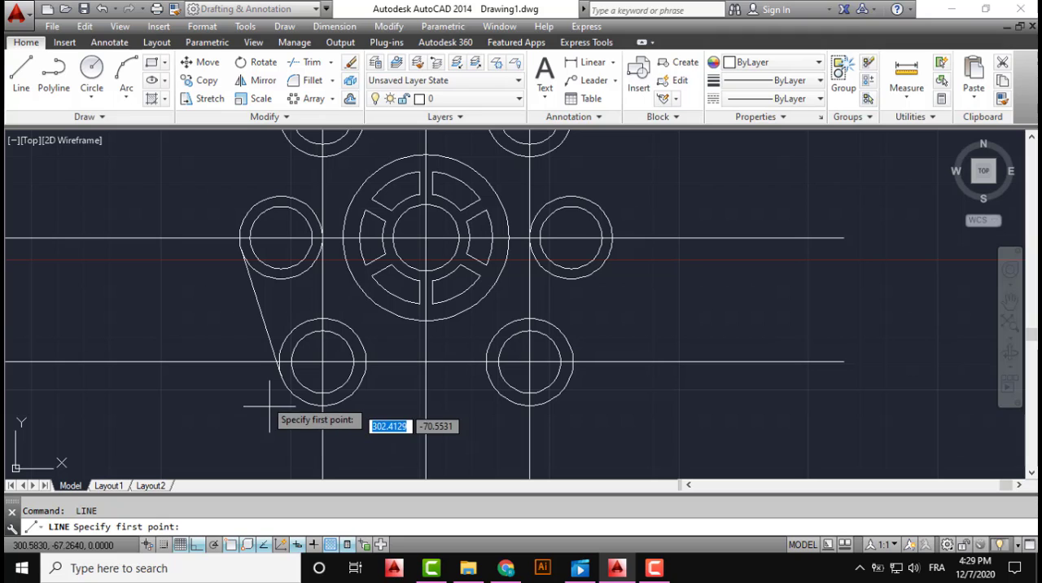
Draw a line tangent to the outer circles of the left and upper-left pairs on their outer side
middle_drag(236, 300, 193, 349)
shift+right_click(126, 237)
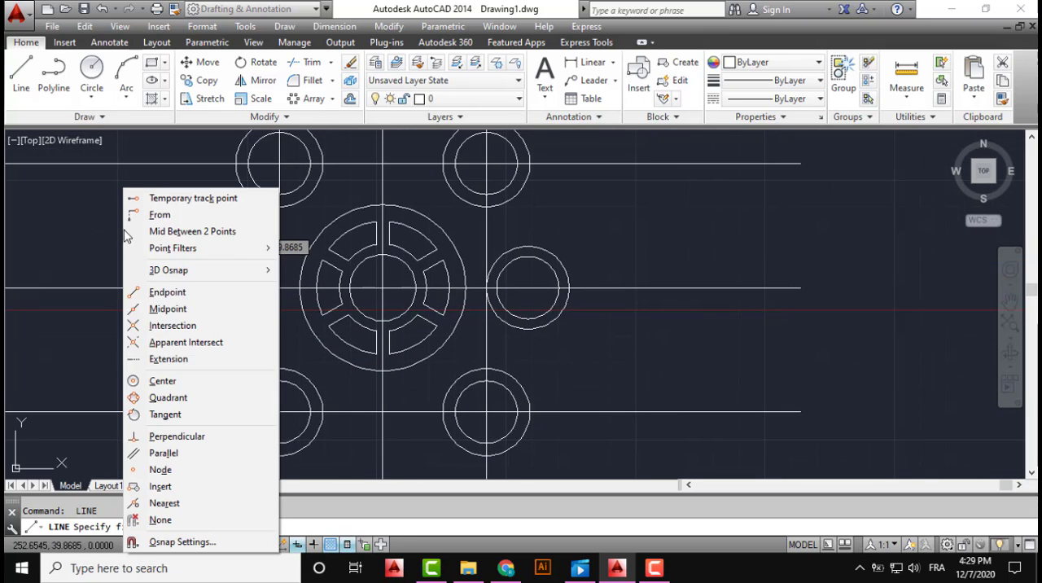
click(167, 413)
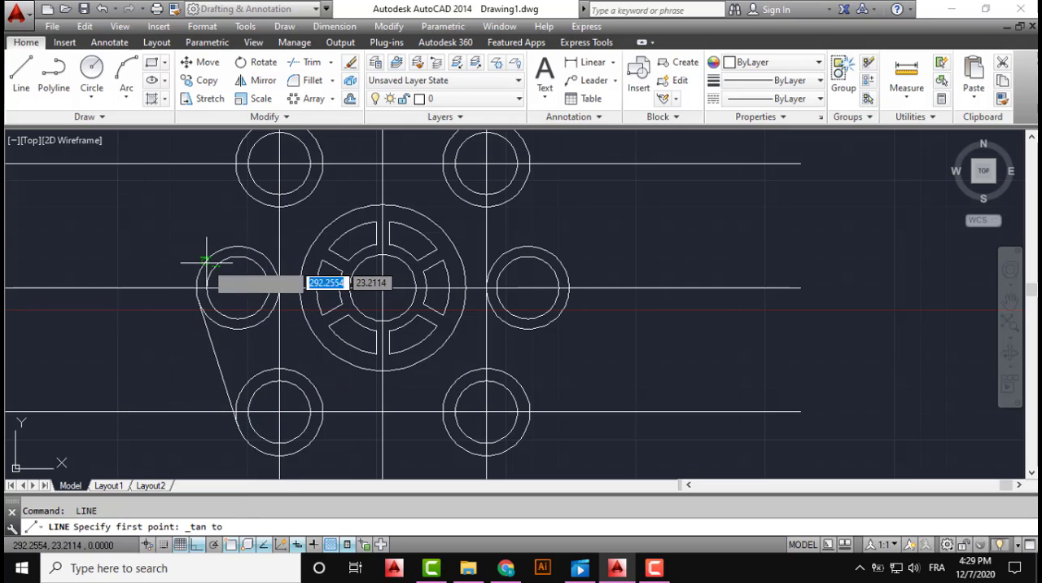
click(207, 260)
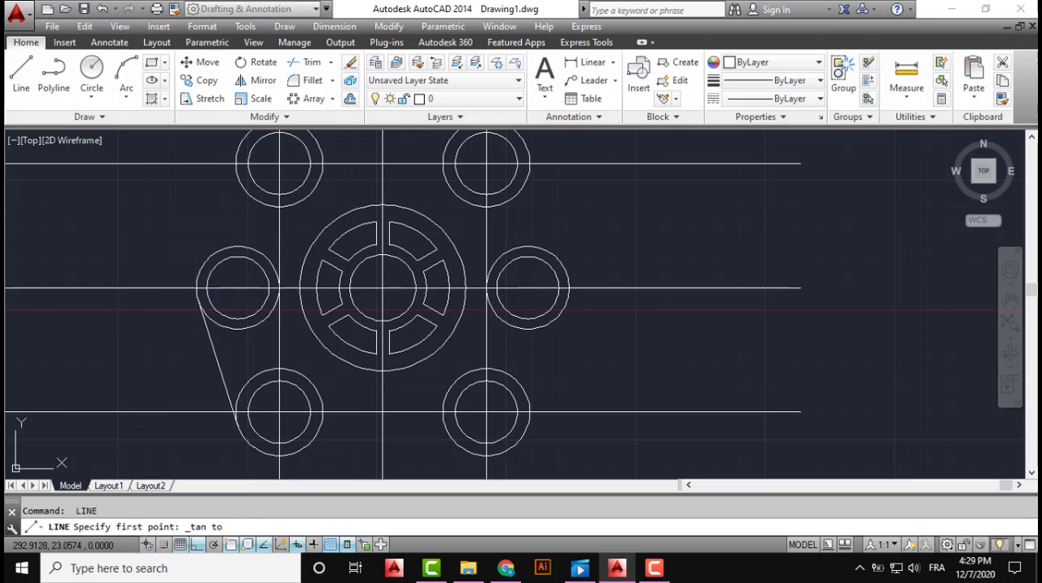
click(239, 184)
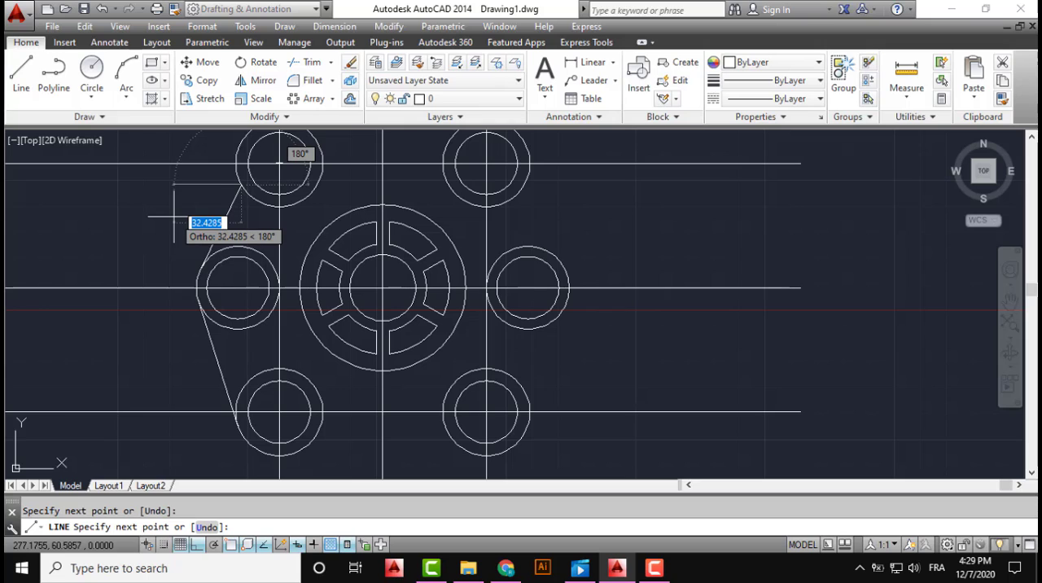
key(ctrl+z)
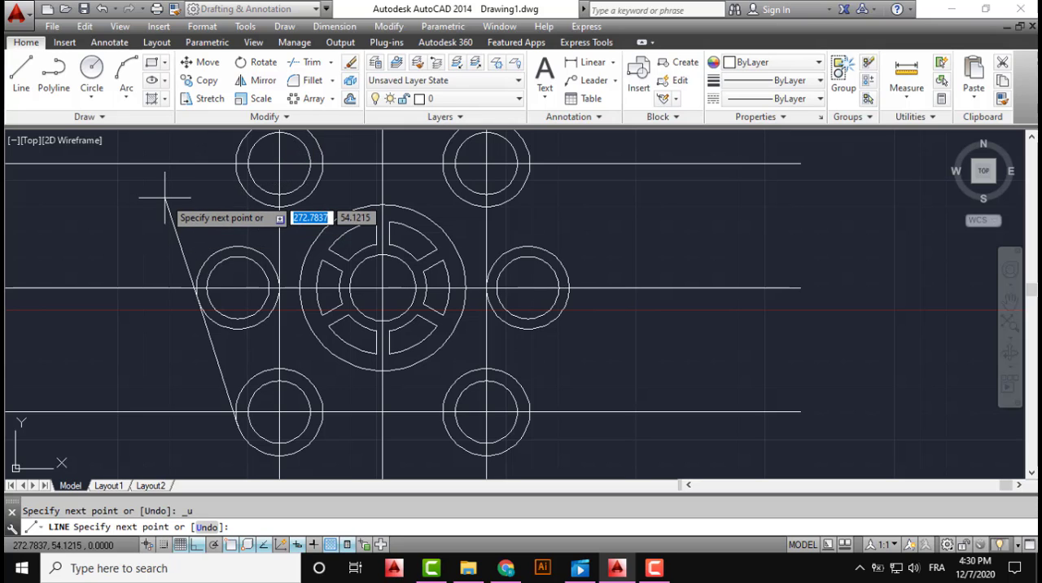
shift+right_click(165, 204)
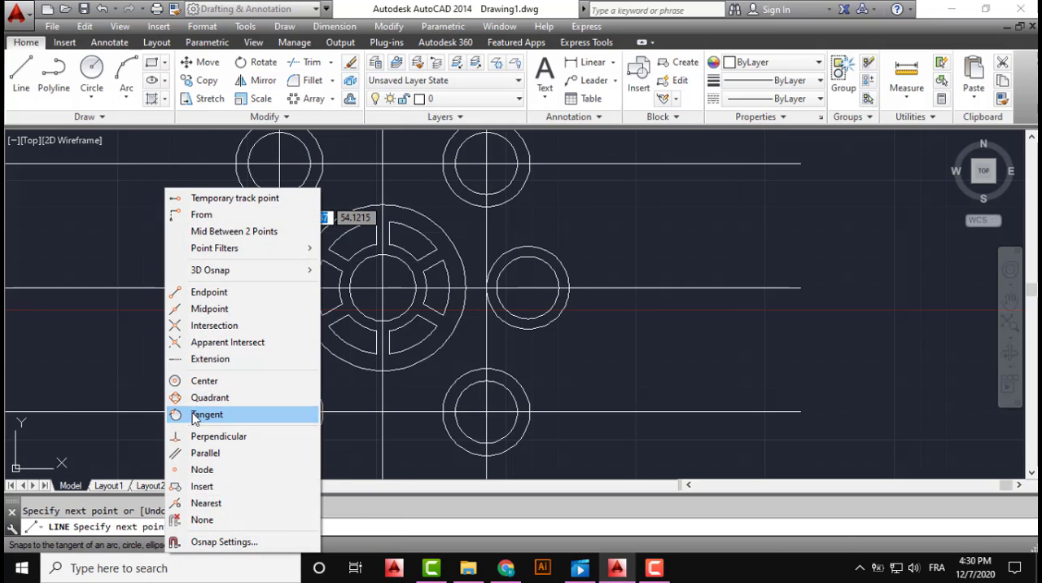
click(195, 415)
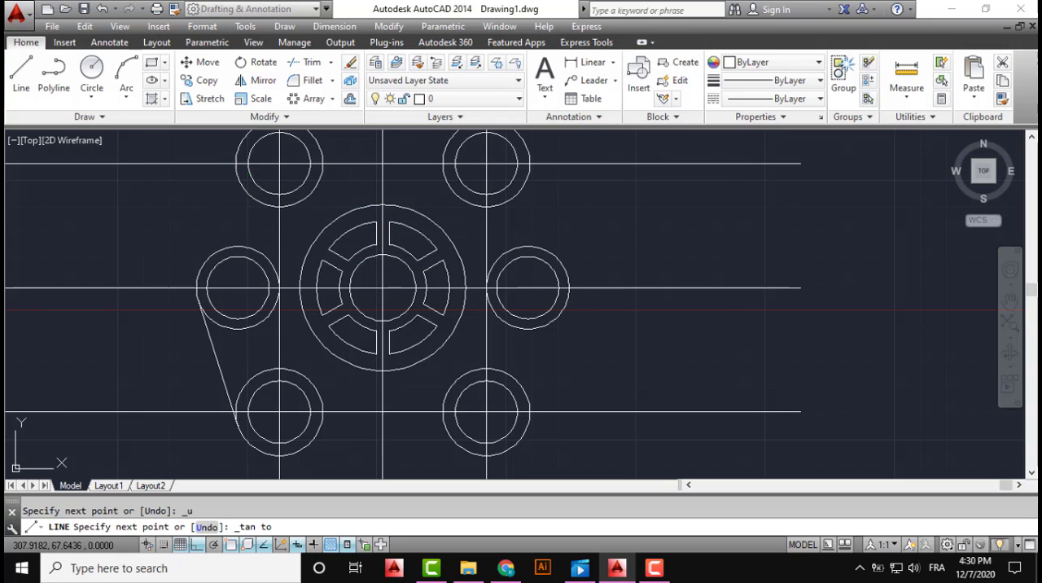
click(236, 164)
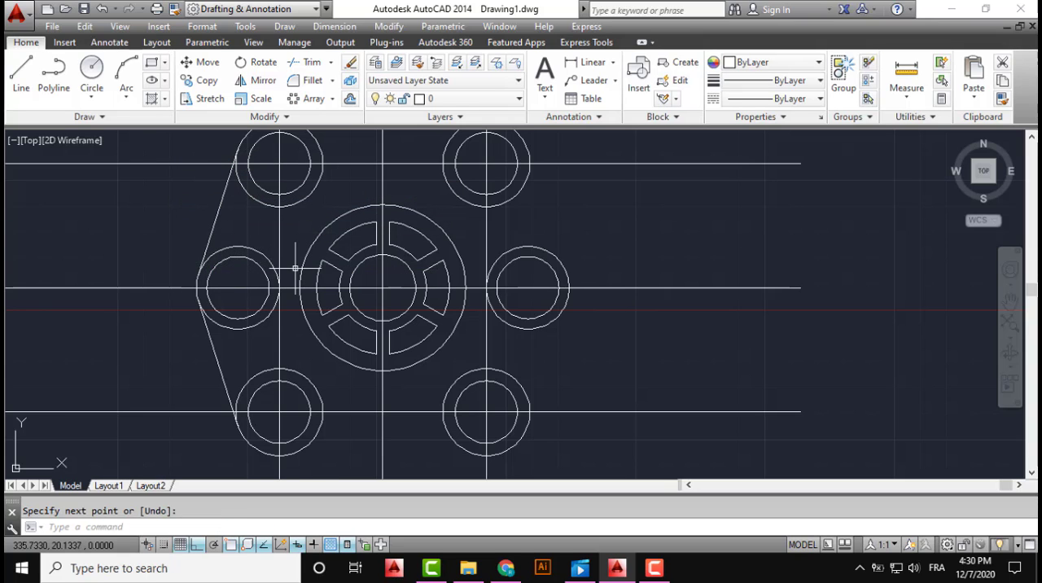
Draw a line tangent to the outer circles of the upper-right and right pairs on their outer side
middle_drag(295, 267, 284, 321)
middle_drag(407, 271, 319, 288)
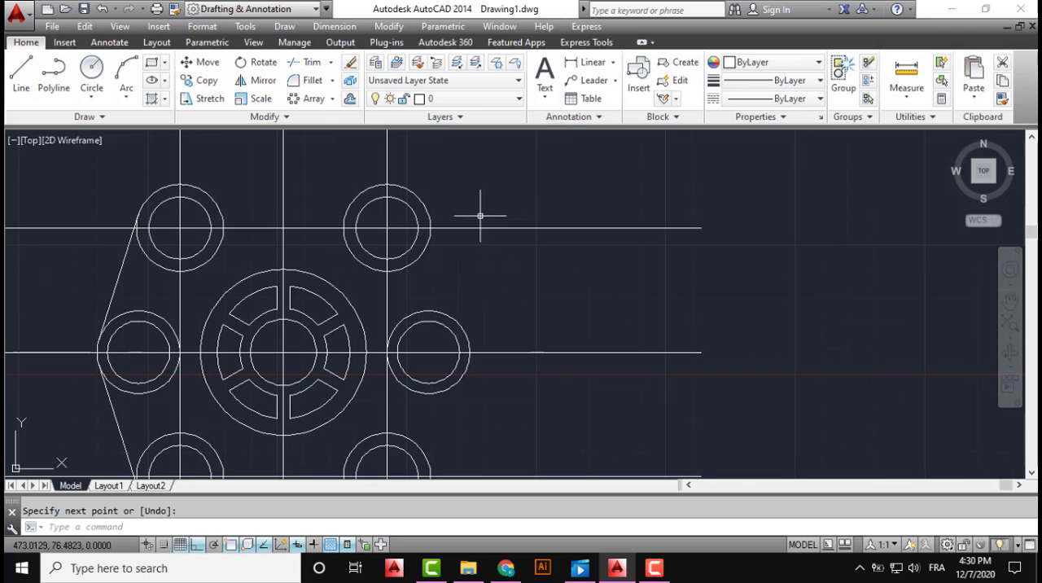
key(Return)
key(Return)
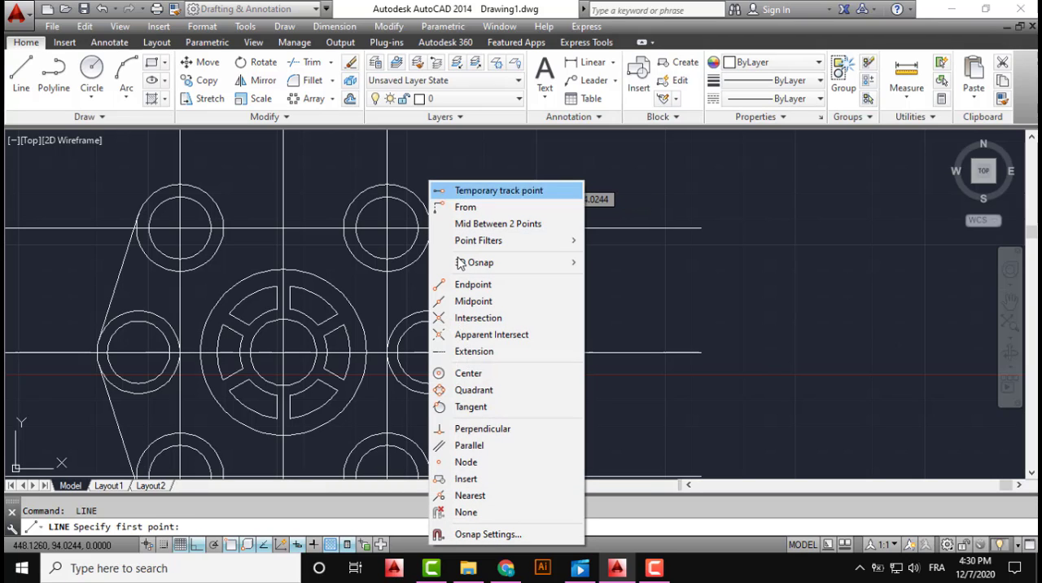
shift+right_click(427, 180)
click(472, 407)
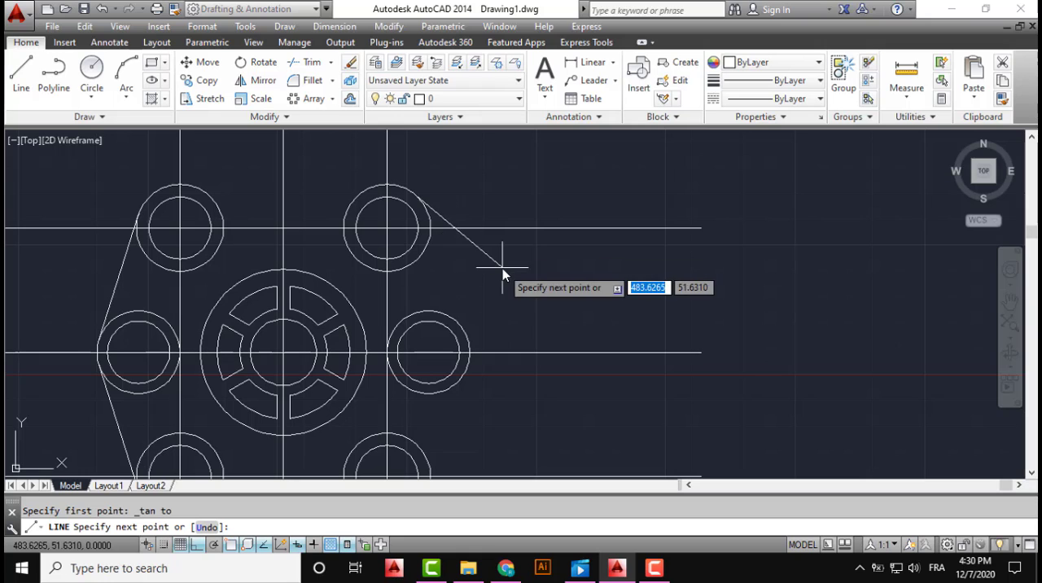
shift+right_click(503, 271)
click(527, 417)
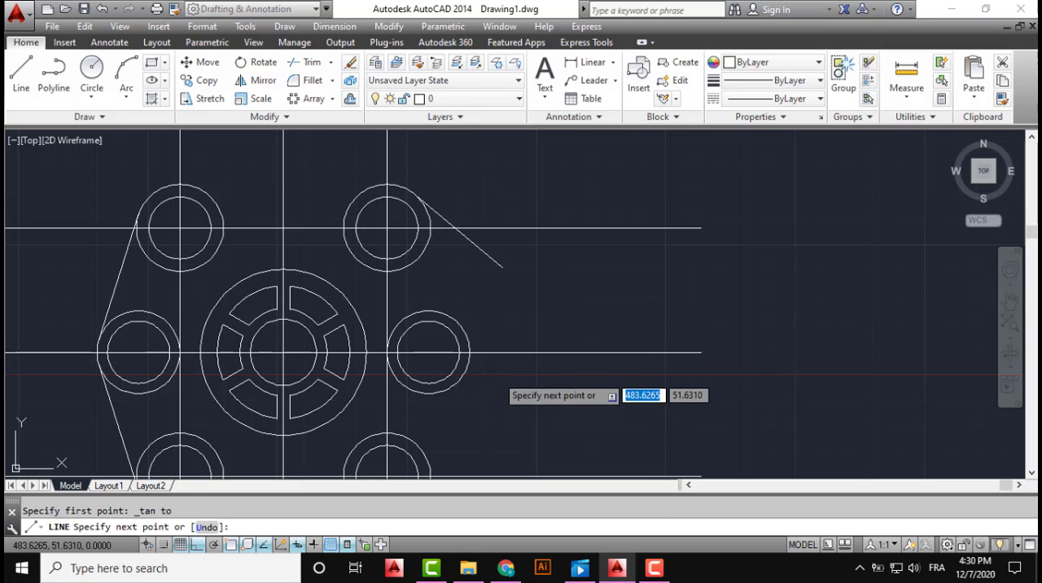
click(463, 329)
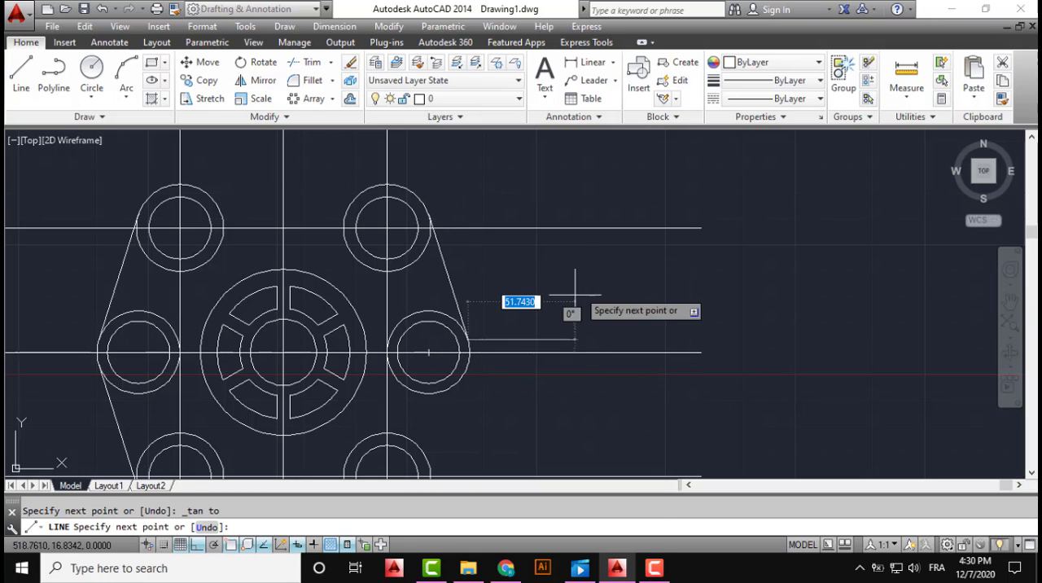
middle_drag(577, 357, 672, 216)
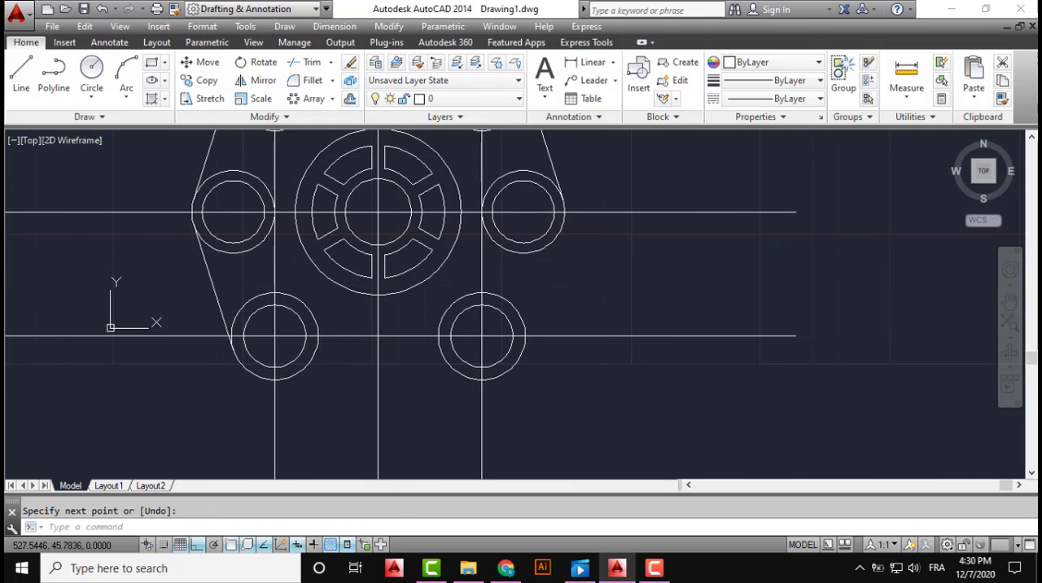
shift+right_click(602, 260)
click(639, 412)
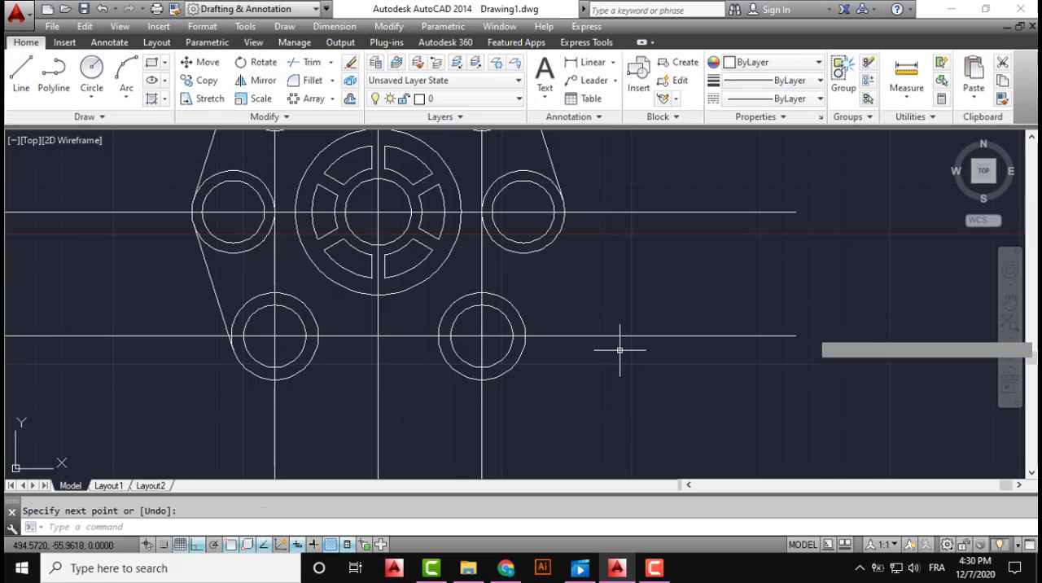
shift+right_click(572, 232)
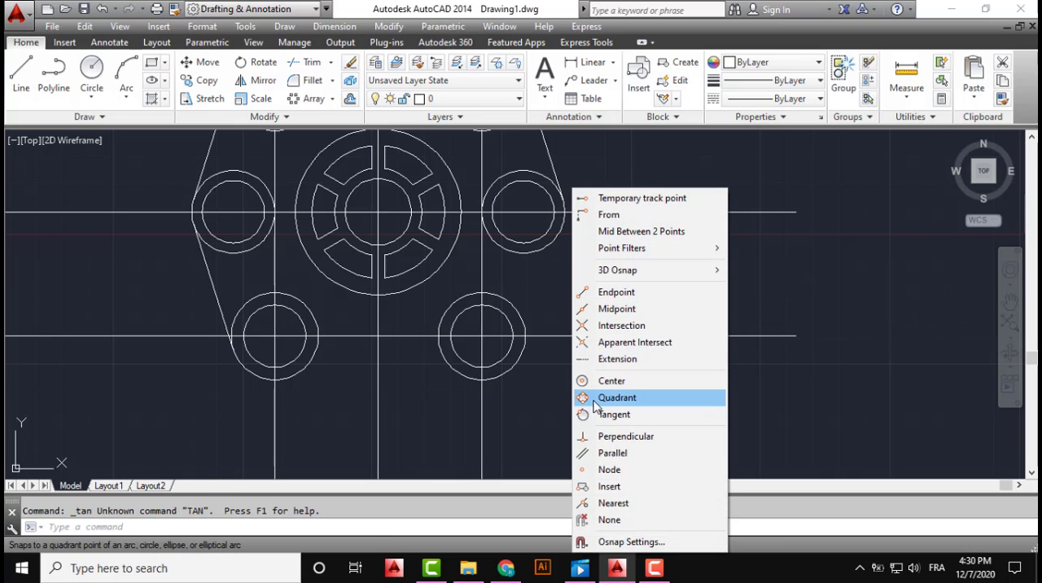
click(591, 413)
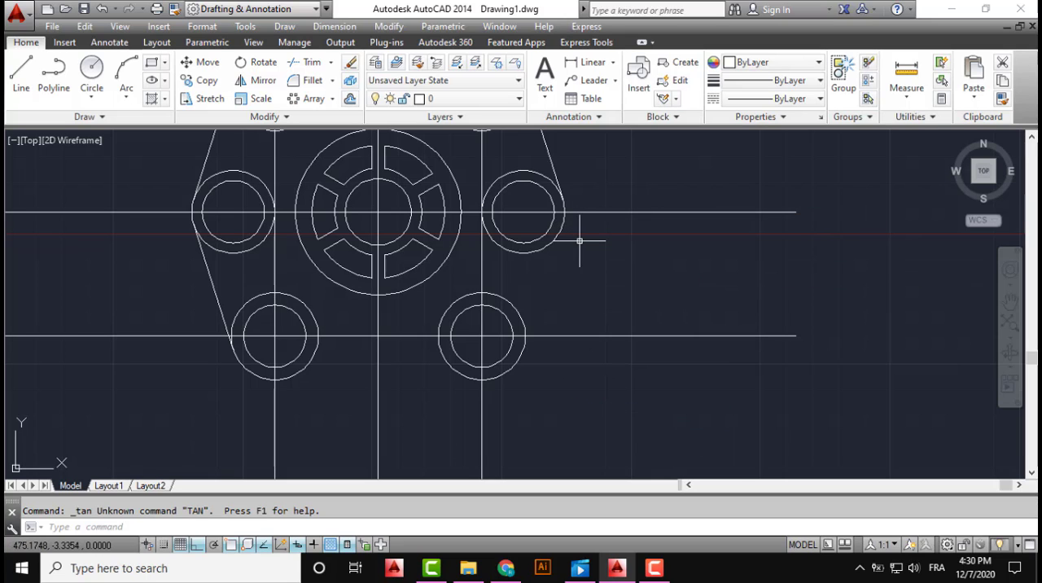
middle_drag(585, 240, 492, 294)
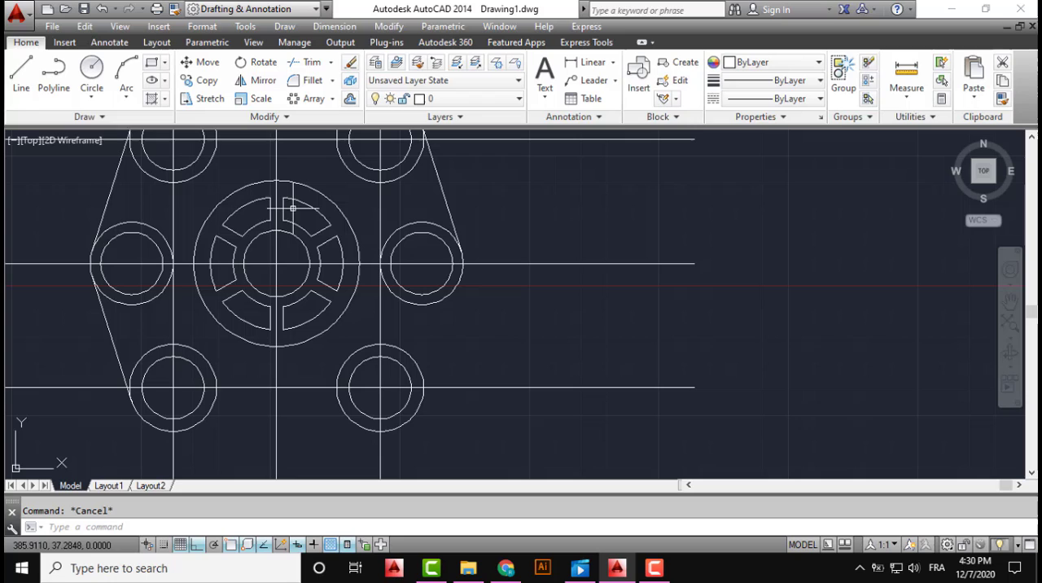
Draw a line tangent to the outer circles of the right and lower-right pairs on their outer side
click(21, 72)
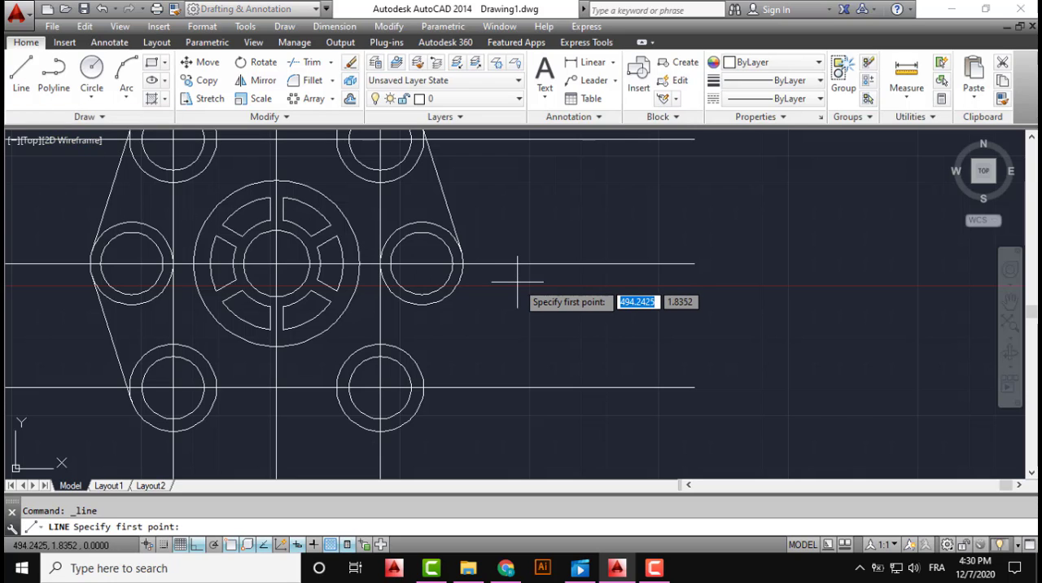
shift+right_click(517, 281)
click(540, 407)
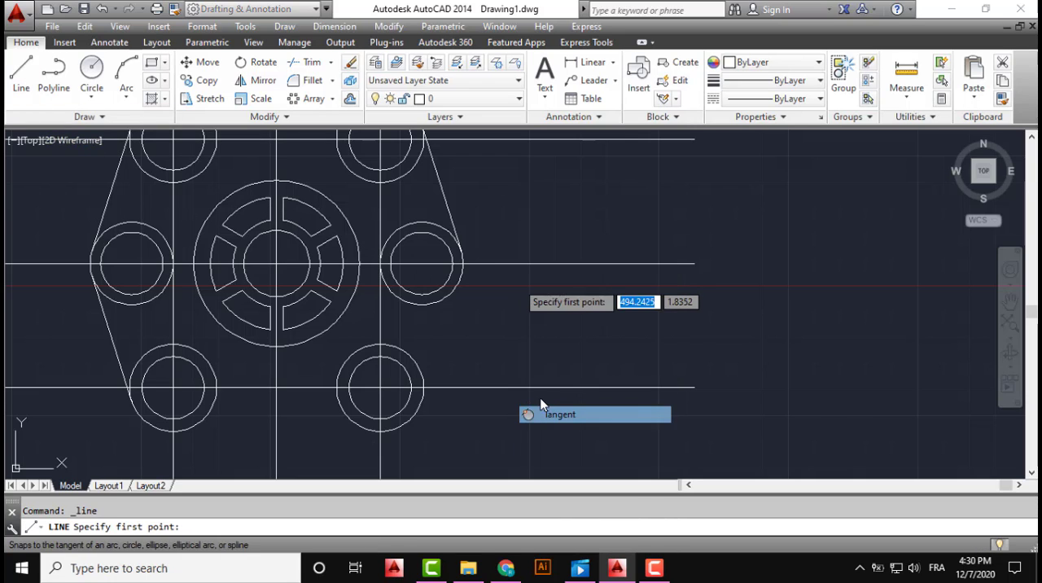
click(460, 281)
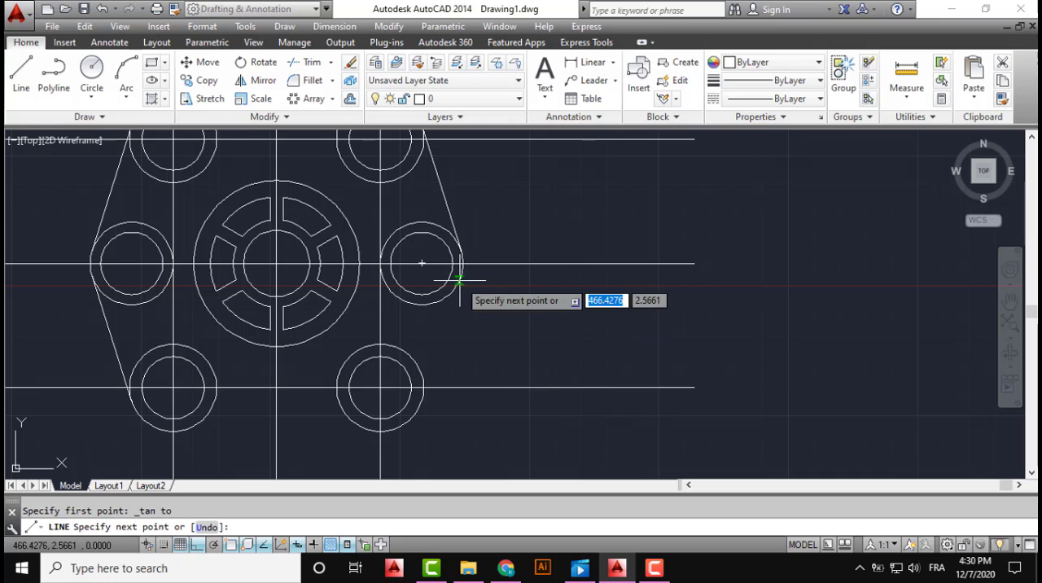
shift+right_click(480, 353)
click(487, 416)
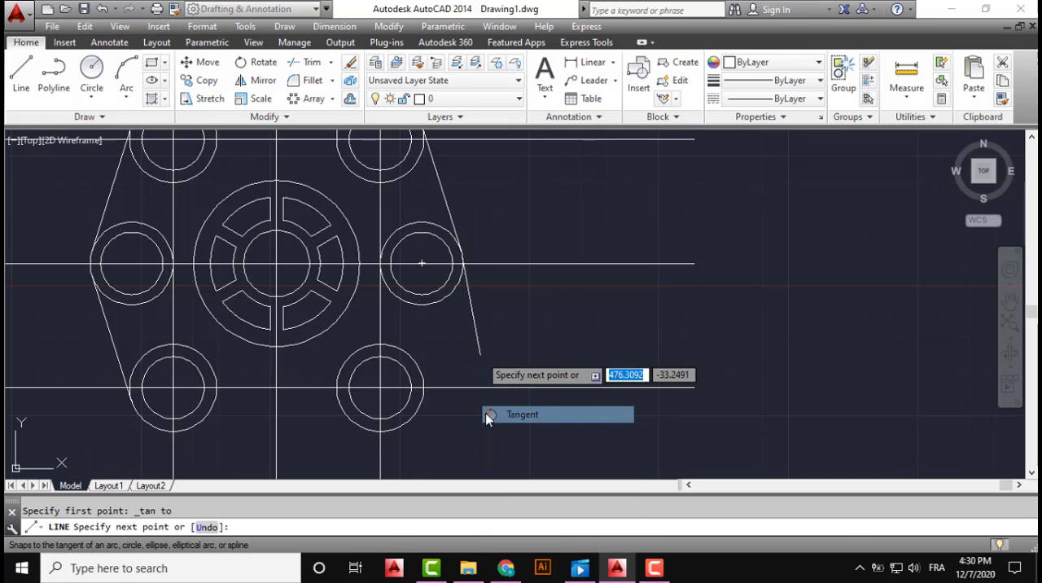
click(420, 399)
key(Escape)
Erase the three vertical construction lines running through the wheel and the circle pairs
scroll(558, 333, down, 4)
middle_drag(509, 336, 520, 395)
scroll(489, 327, up, 4)
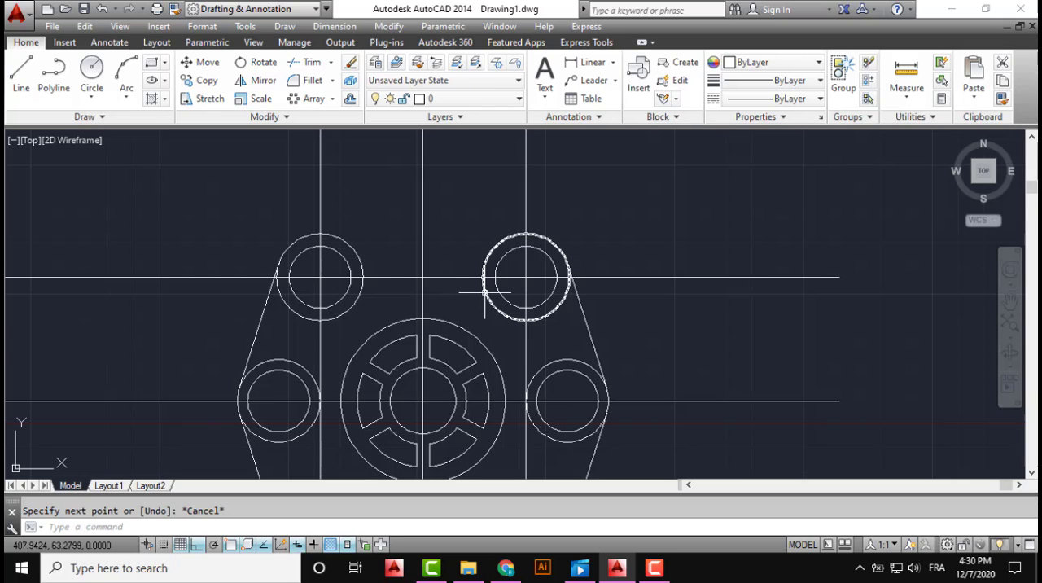
click(570, 165)
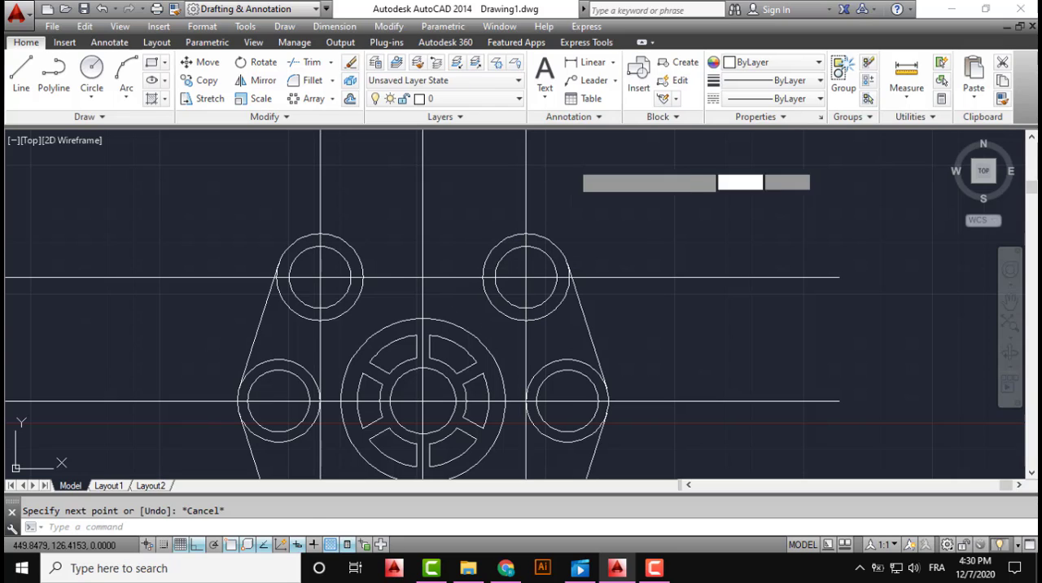
click(308, 186)
key(Delete)
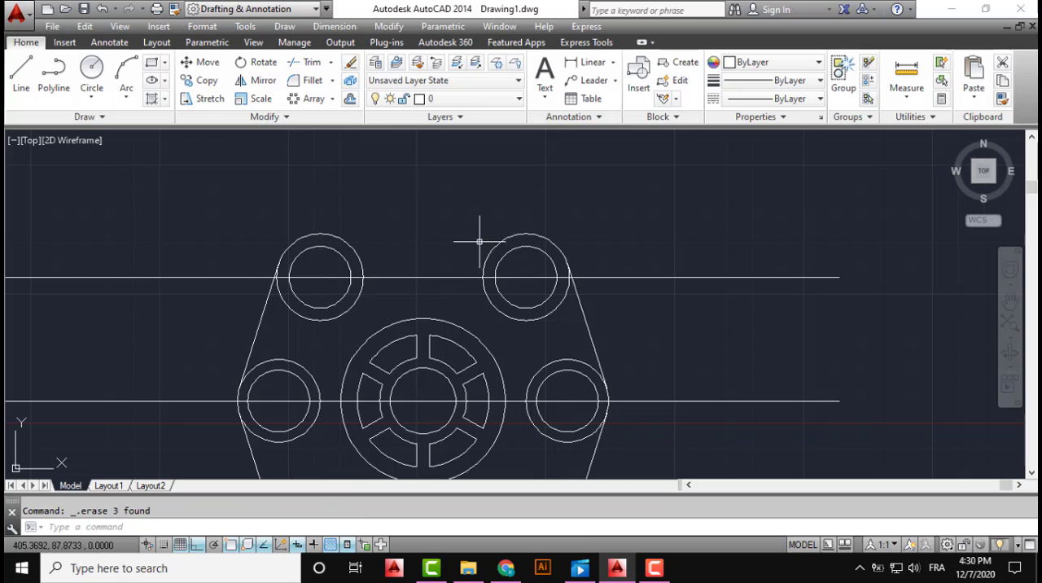
Erase the three horizontal construction lines through the circle pairs and the wheel centre
middle_drag(702, 258, 714, 163)
click(723, 163)
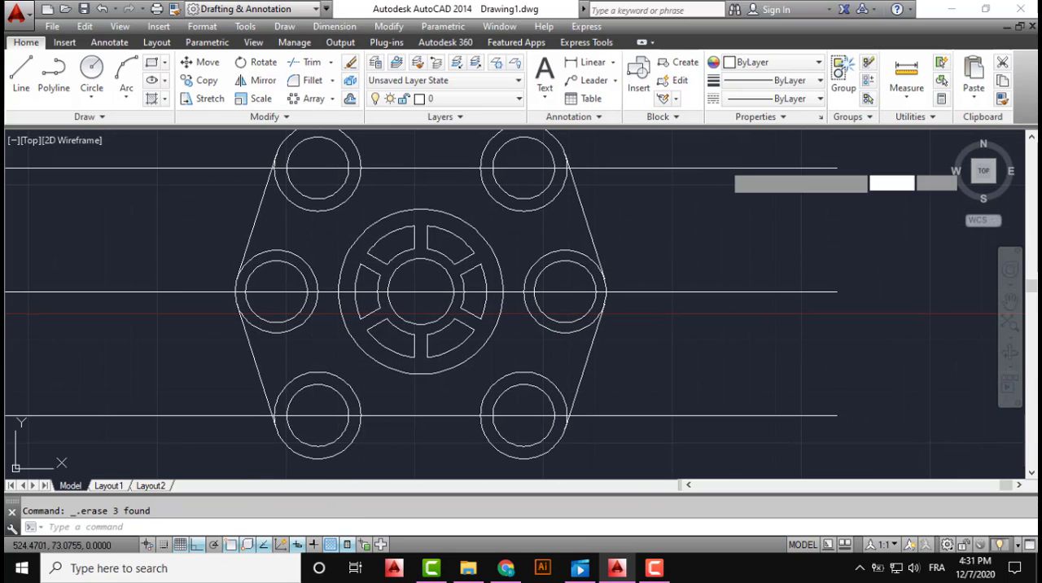
click(674, 419)
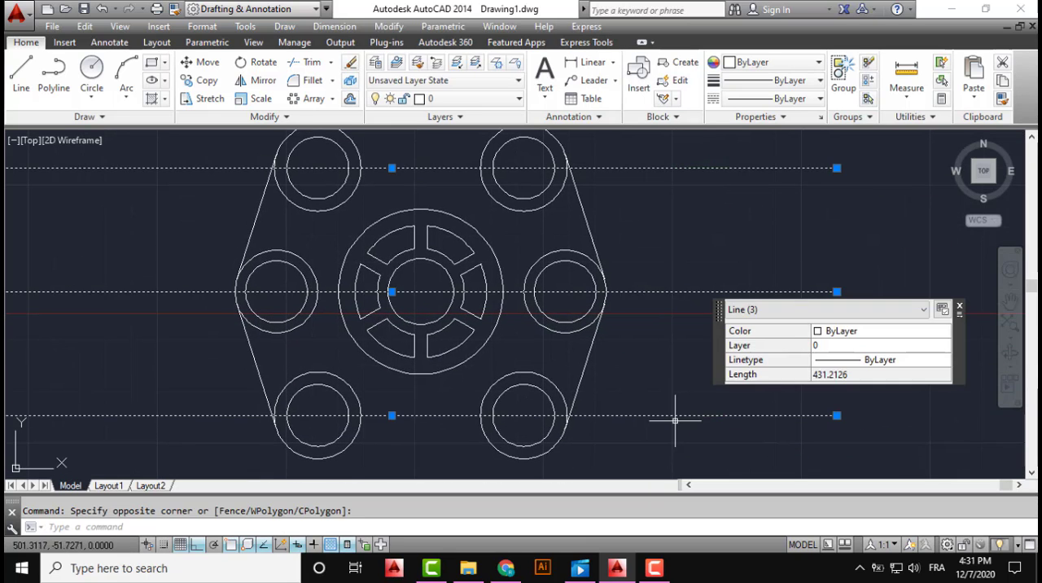
key(Delete)
Draw a Tan, Tan, Radius circle of radius 20 touching the upper-left pair's outer circle and the wheel's outer circle
middle_drag(615, 302, 616, 379)
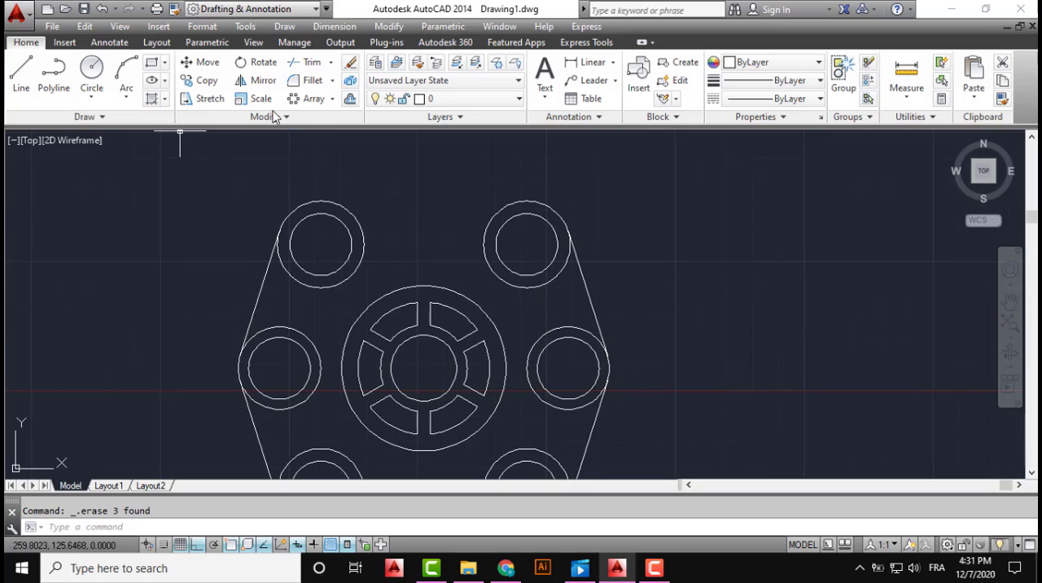
click(92, 96)
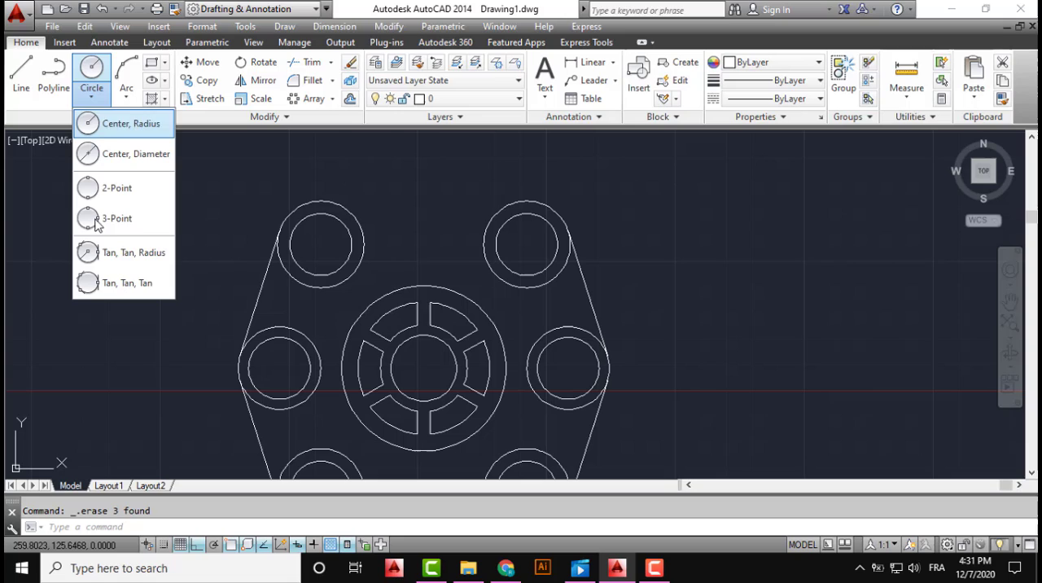
click(117, 255)
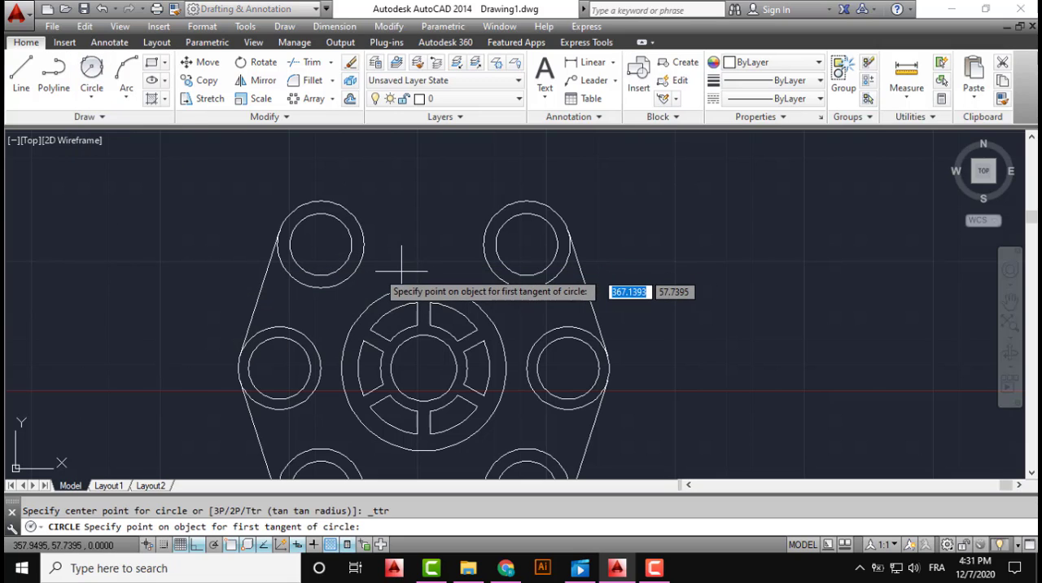
click(351, 274)
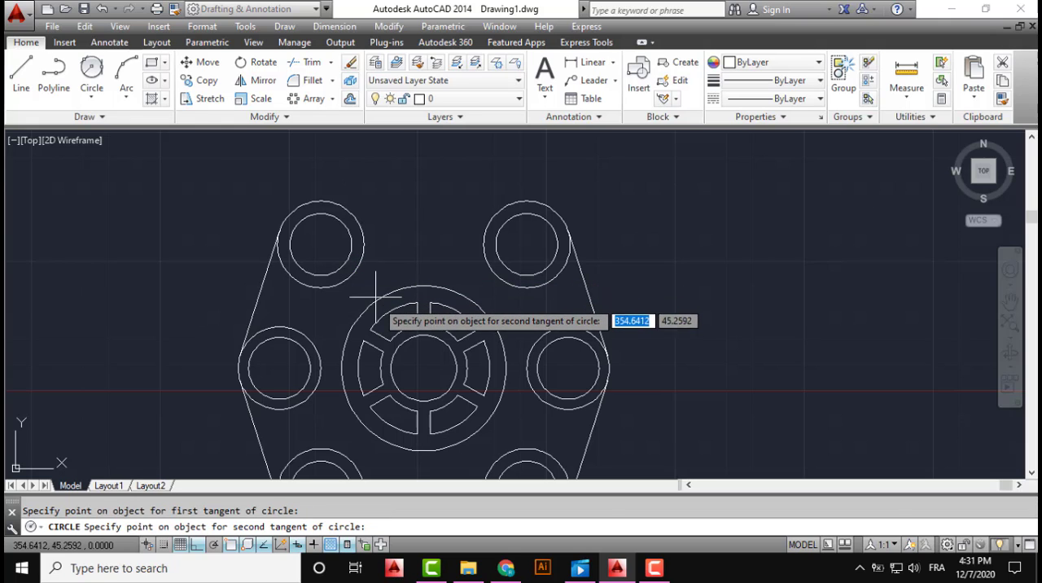
click(377, 302)
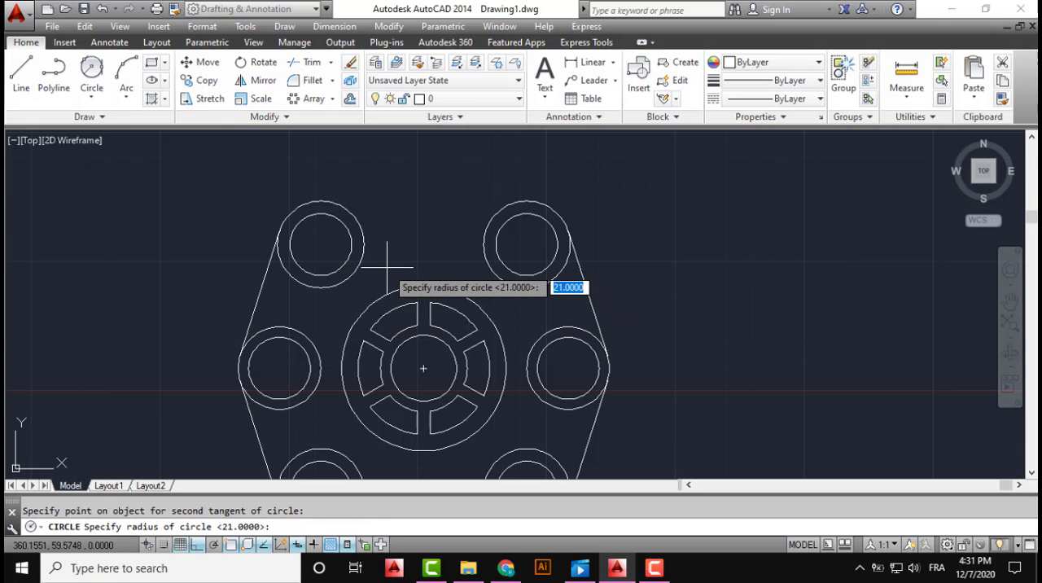
key(Return)
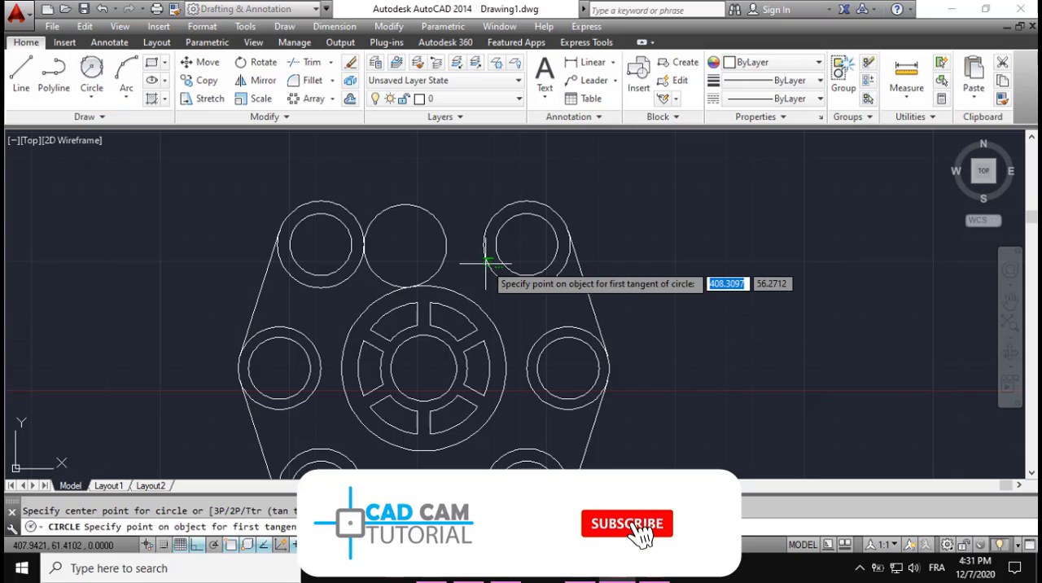
Draw a Tan, Tan, Radius circle of radius 20 touching the upper-right pair's outer circle and the wheel's outer circle
click(486, 262)
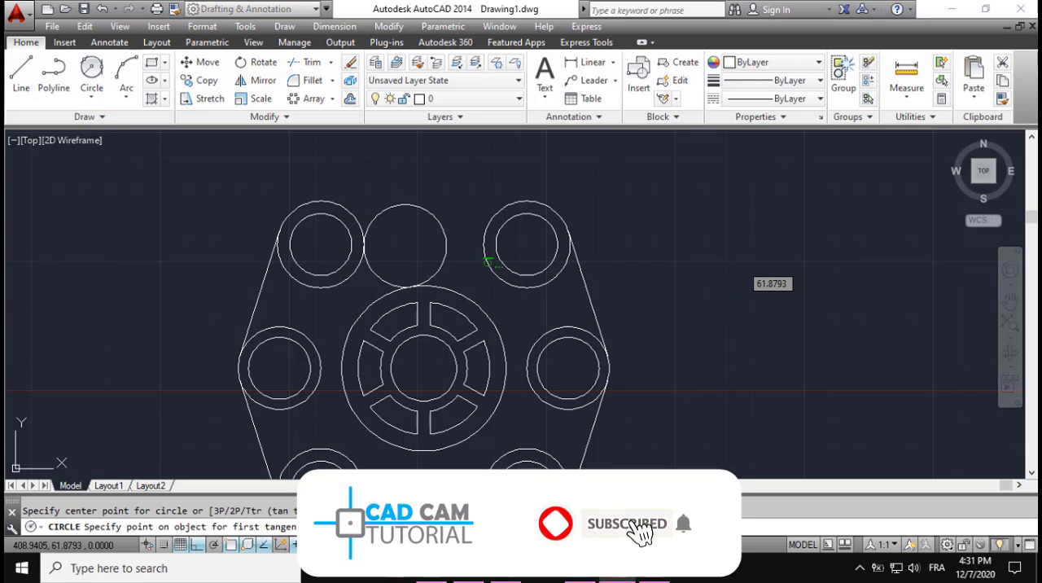
click(457, 291)
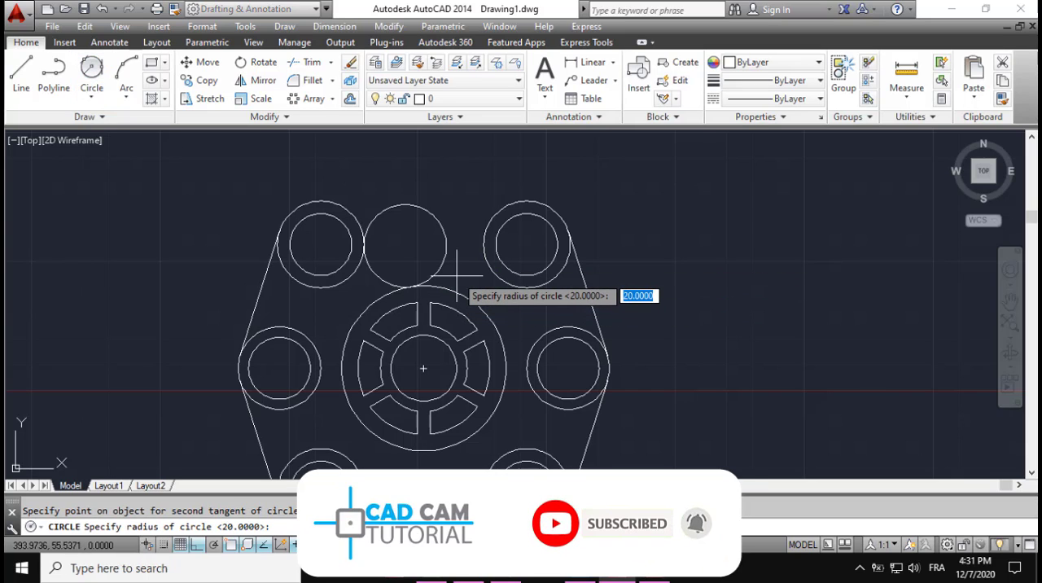
key(Return)
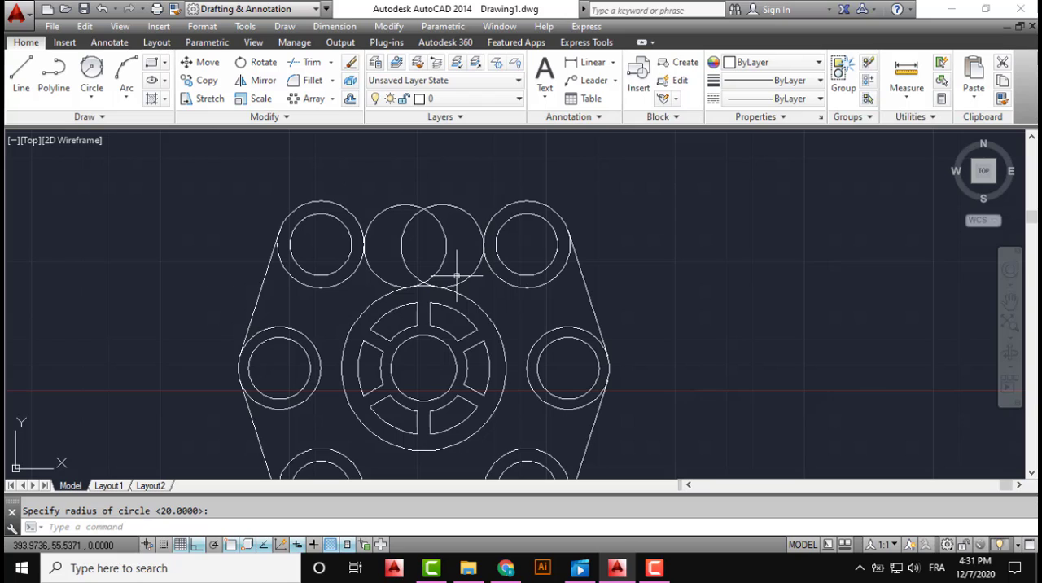
Draw a Tan, Tan, Radius circle of radius 20 touching the lower-left pair's outer circle and the wheel's outer circle
middle_drag(426, 313, 378, 205)
middle_drag(382, 324, 418, 277)
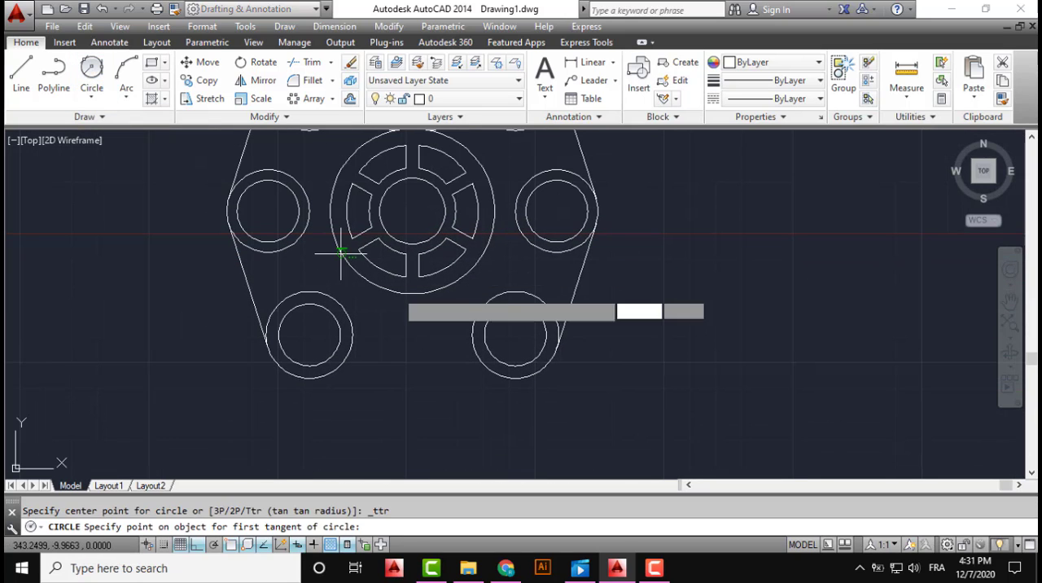
click(351, 324)
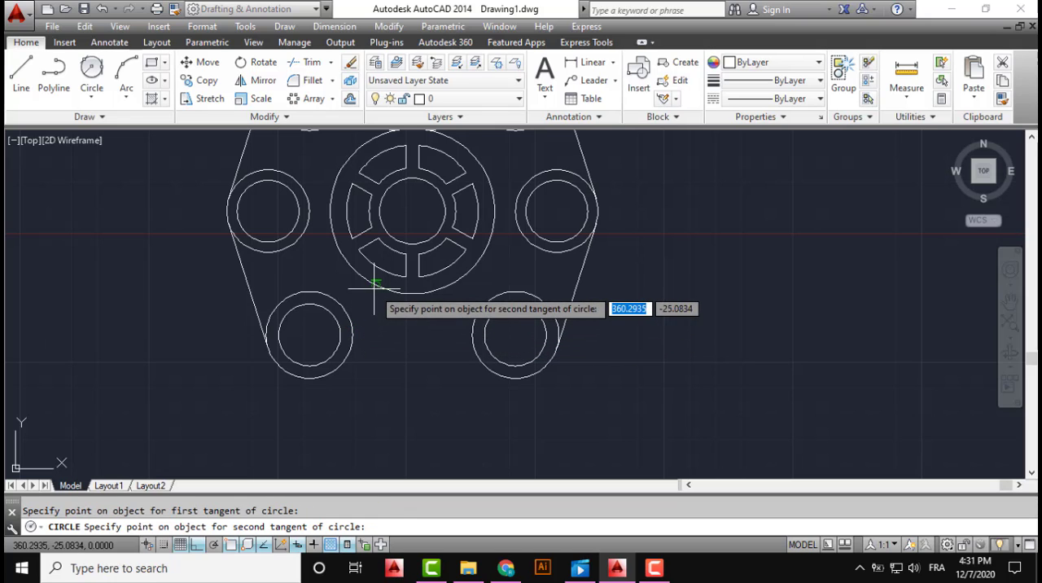
click(372, 293)
key(Return)
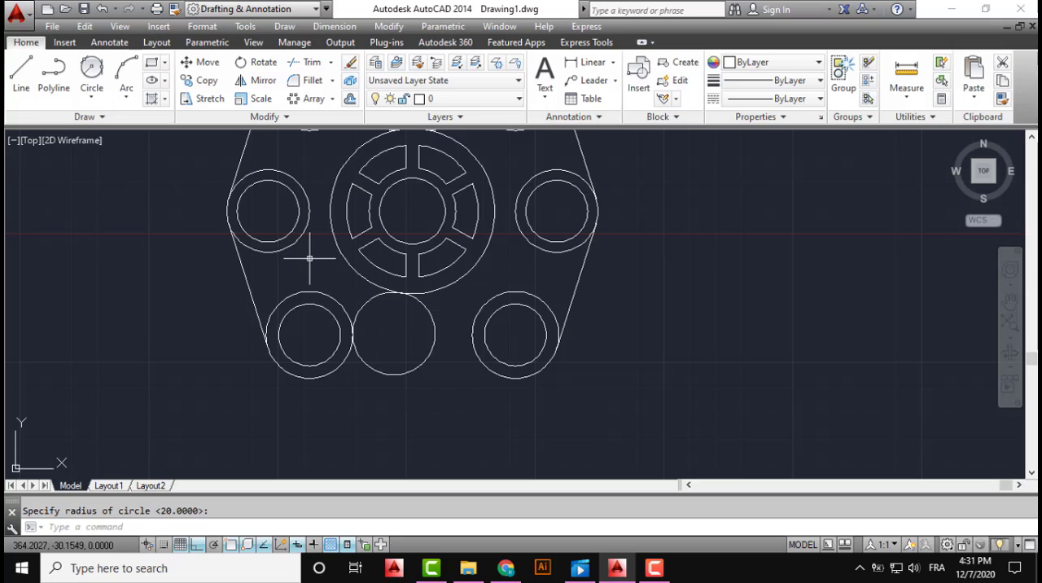
Draw a Tan, Tan, Radius circle of radius 20 touching the wheel's outer circle and the lower-right pair's outer circle
click(91, 68)
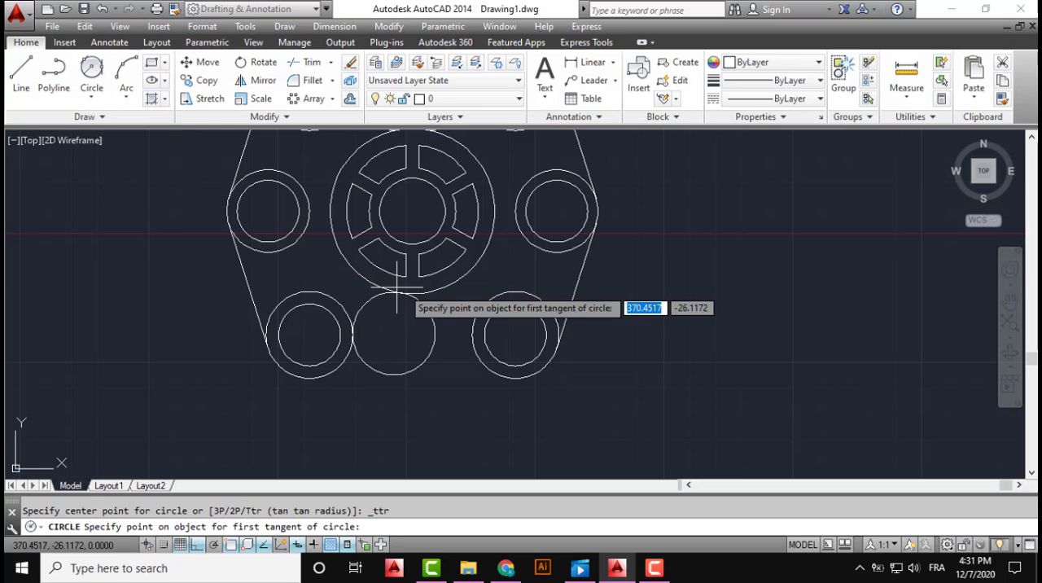
click(443, 288)
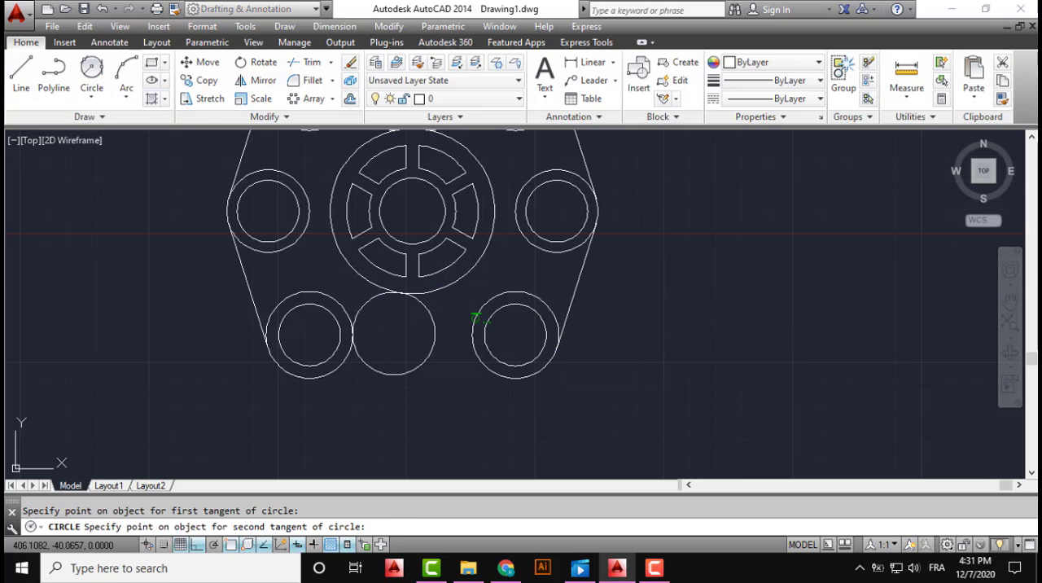
click(475, 317)
key(Return)
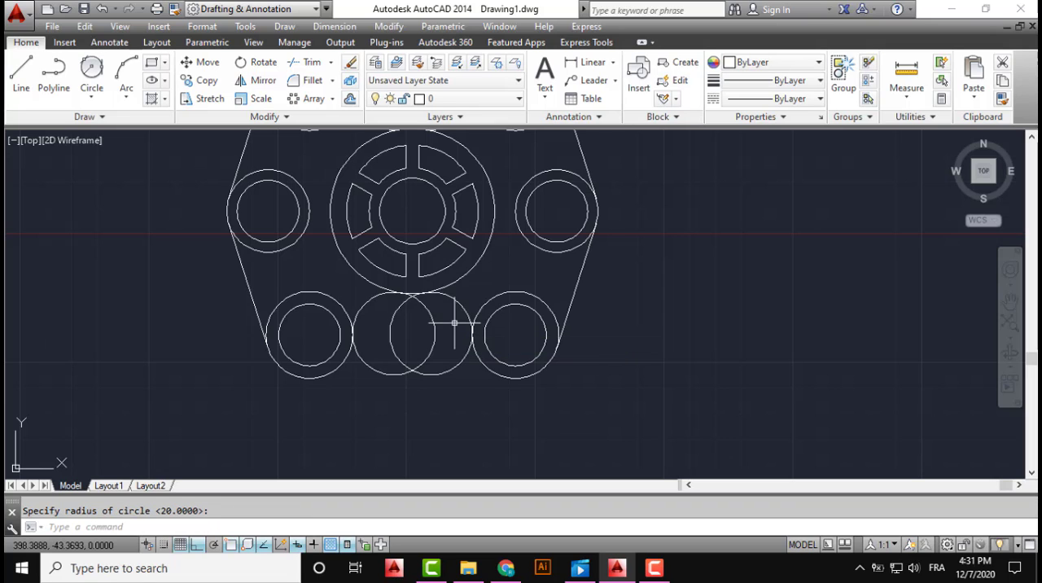
Trim away the overlapping lower and inner portions of the two radius-20 circles below the wheel, using all objects as cutting edges
middle_drag(462, 332, 501, 366)
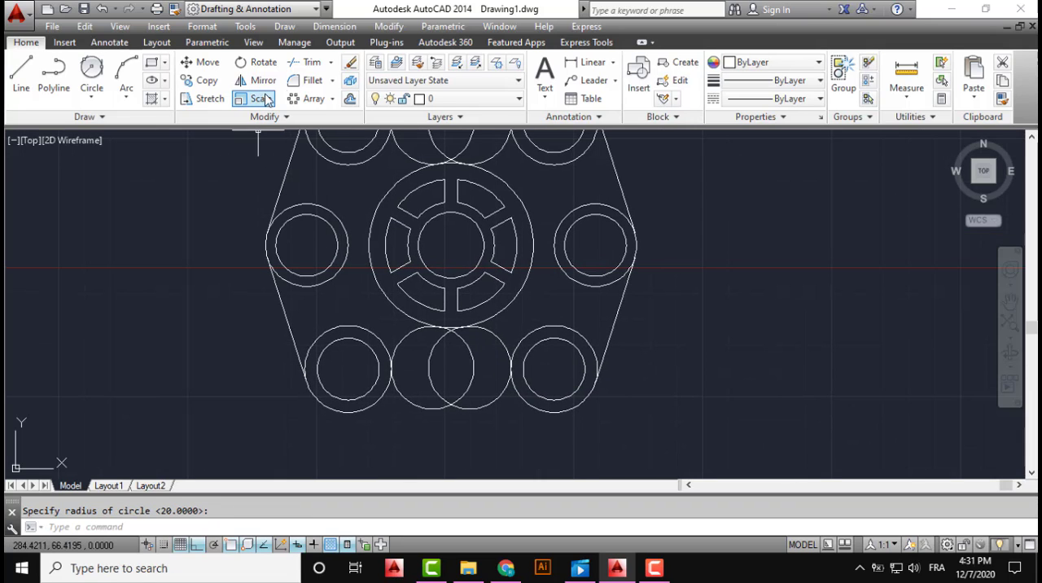
text(tr)
key(Return)
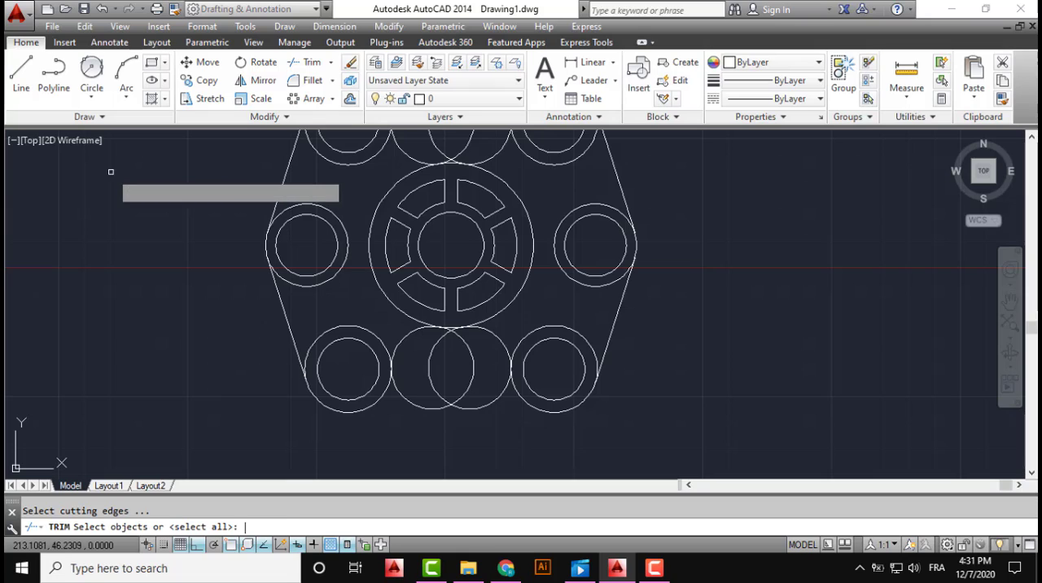
key(Return)
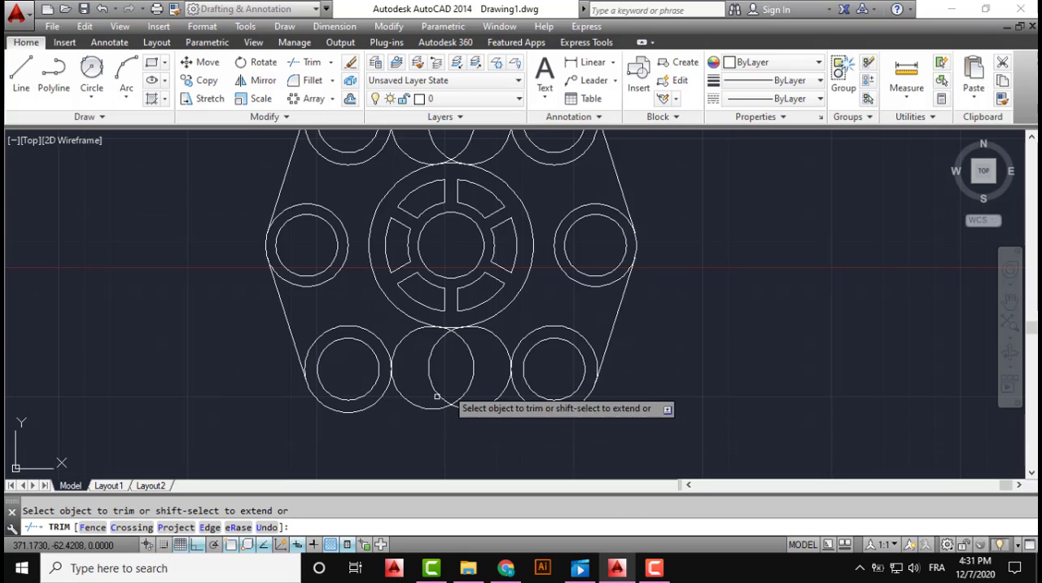
click(446, 387)
click(424, 421)
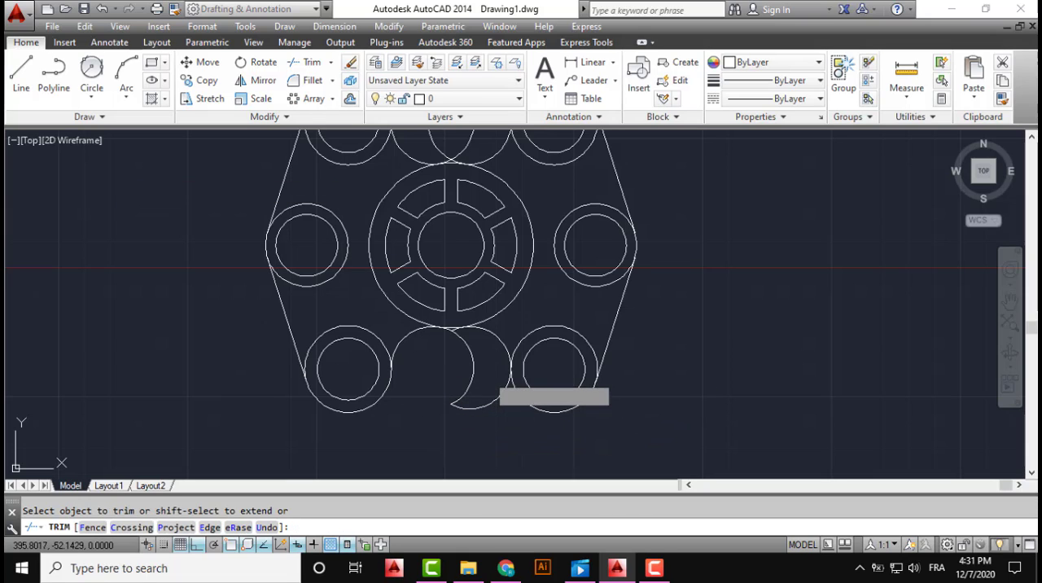
click(485, 378)
click(457, 416)
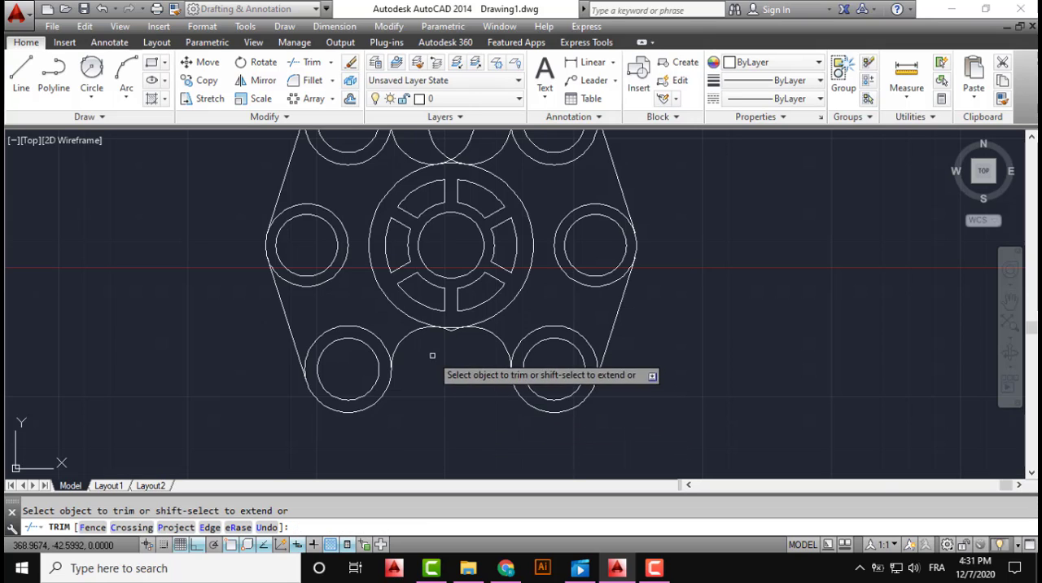
Trim the crossing arc tips just below the wheel so the two lower blend arcs end at its outer circle
scroll(439, 355, up, 6)
scroll(446, 323, up, 3)
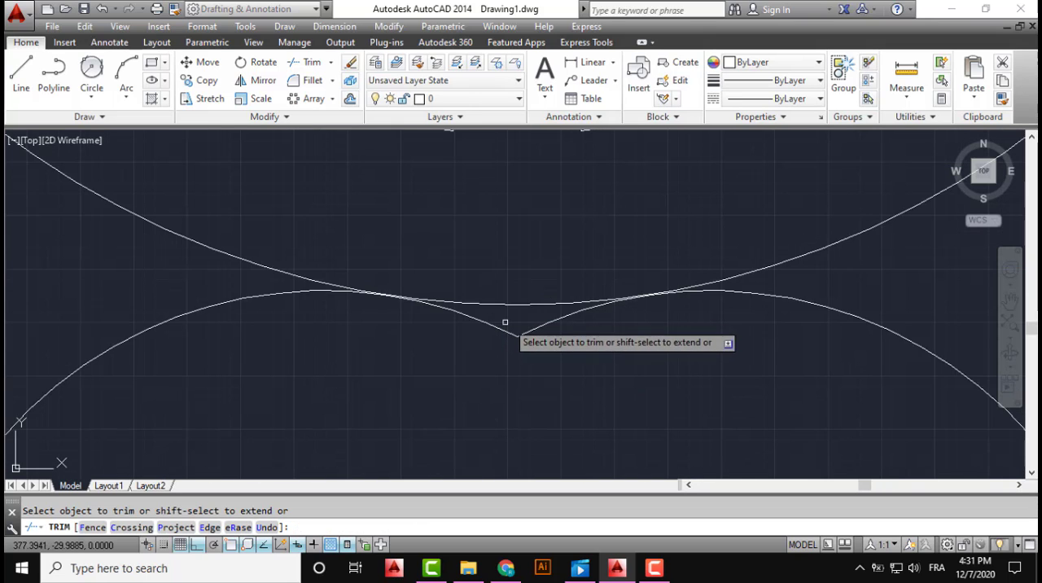
click(521, 322)
click(491, 350)
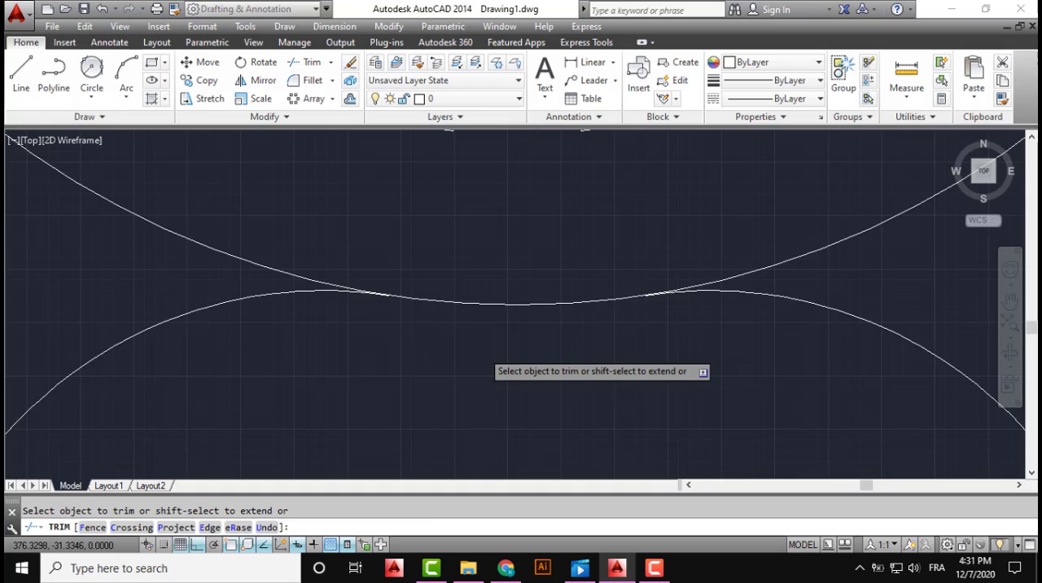
Trim away the overlapping upper and inner portions of the two radius-20 circles above the wheel
scroll(487, 367, down, 5)
scroll(479, 358, down, 3)
scroll(454, 425, up, 6)
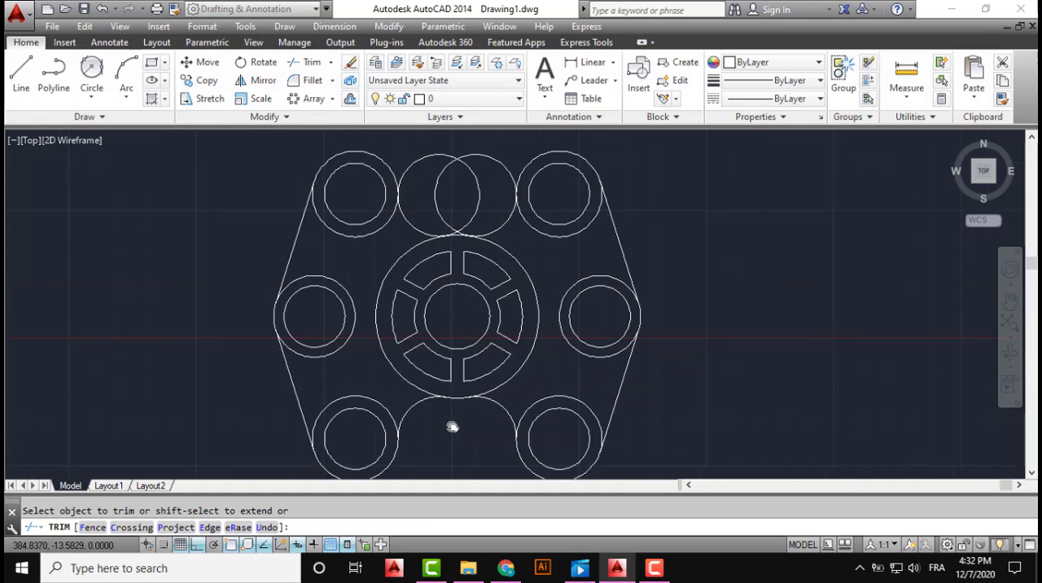
click(453, 210)
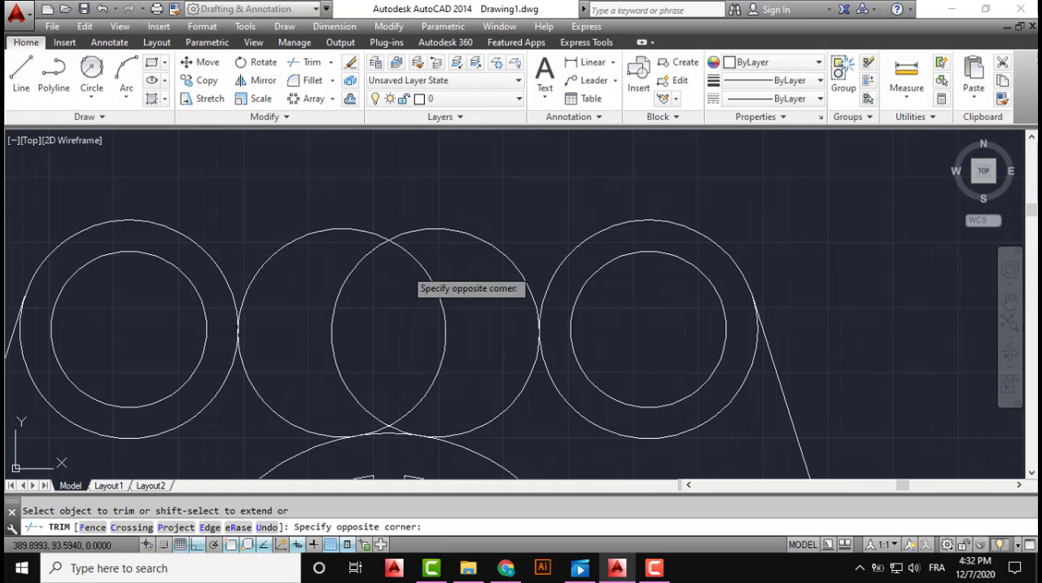
click(366, 299)
middle_drag(431, 363, 445, 257)
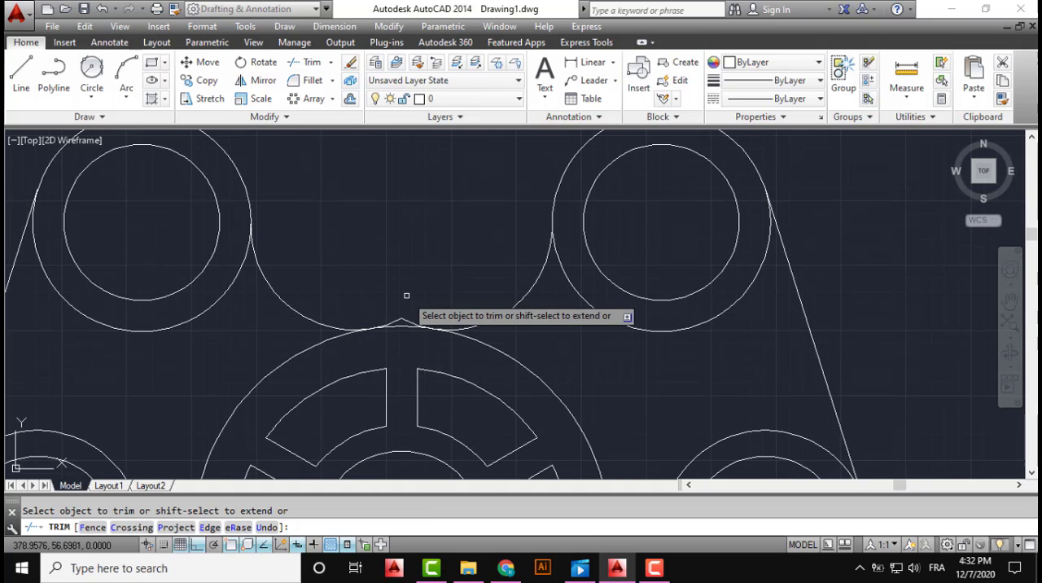
Trim the crossing arc tips just above the wheel so the upper blend arcs end at its outer circle, and finish trimming
scroll(406, 296, up, 3)
click(412, 341)
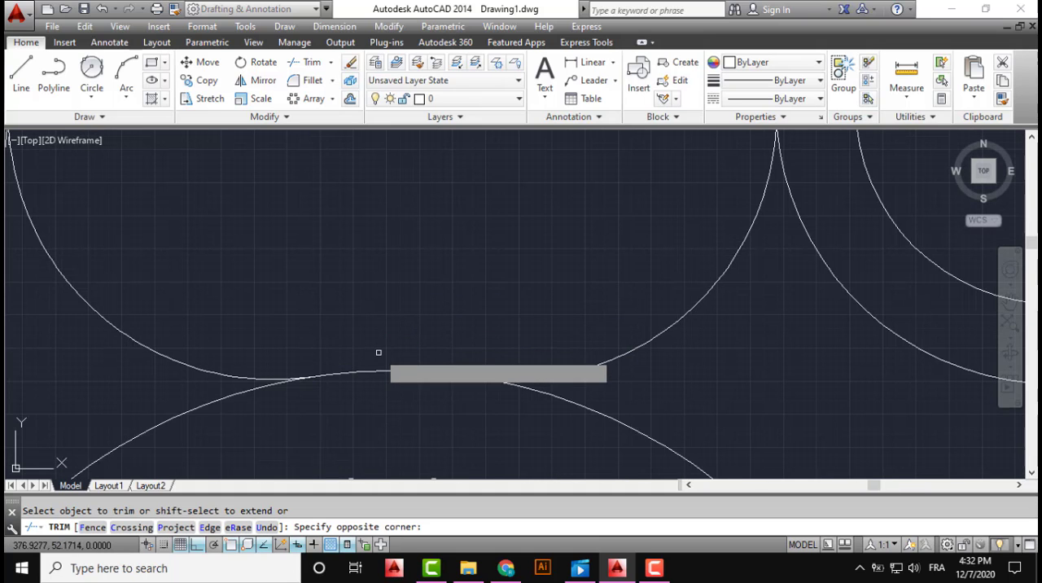
click(379, 358)
scroll(415, 337, down, 5)
middle_drag(413, 336, 449, 236)
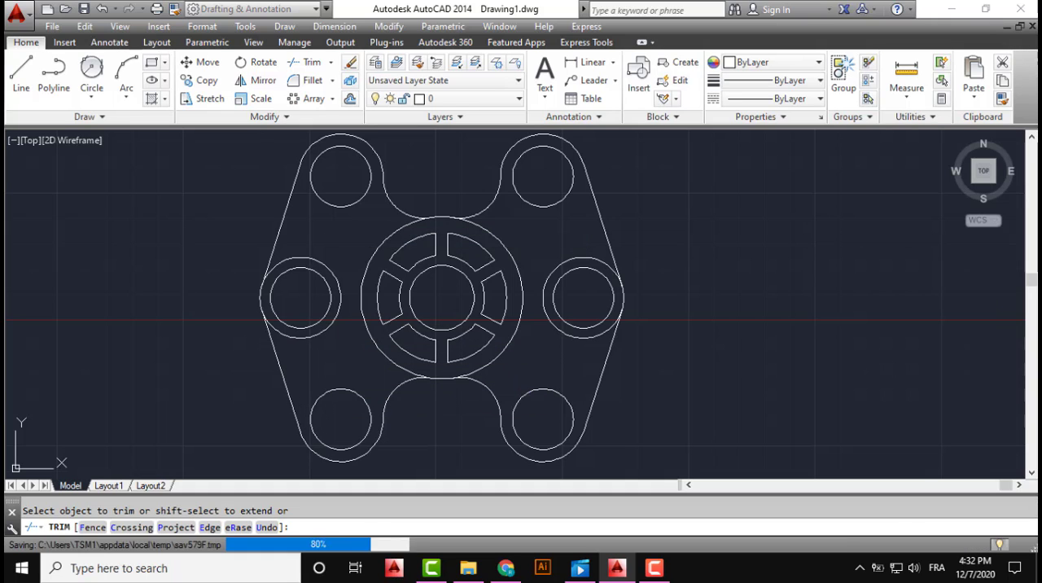
key(Escape)
Start a Hatch with the SOLID pattern and set its colour to index color 20
scroll(233, 334, down, 2)
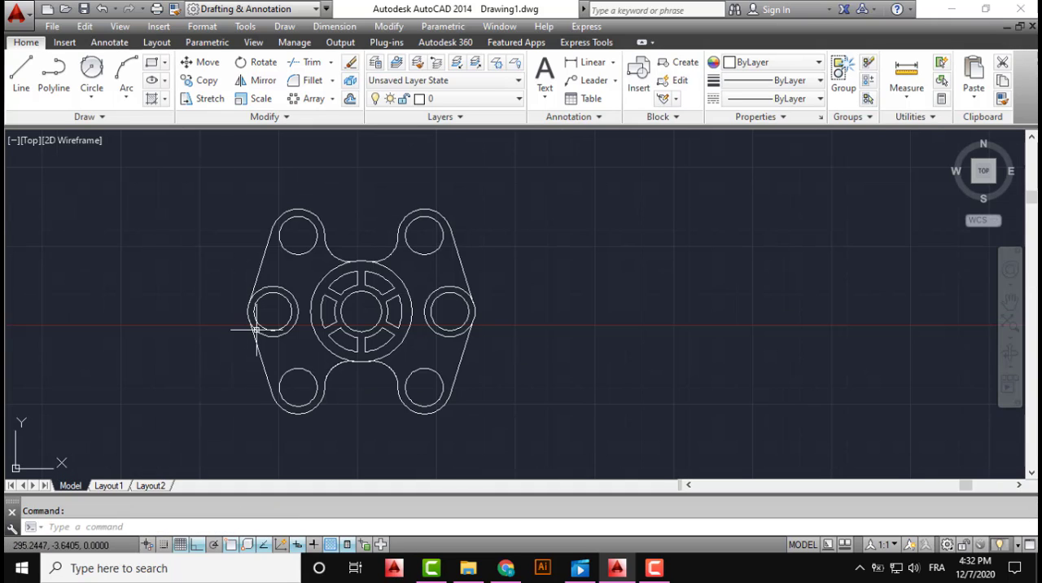
middle_drag(255, 330, 457, 329)
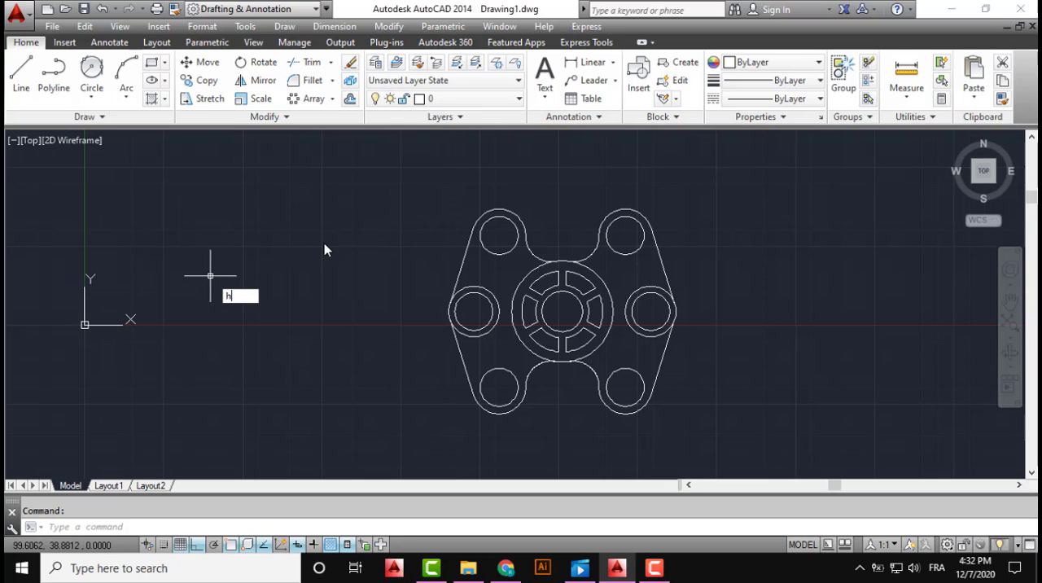
key(Return)
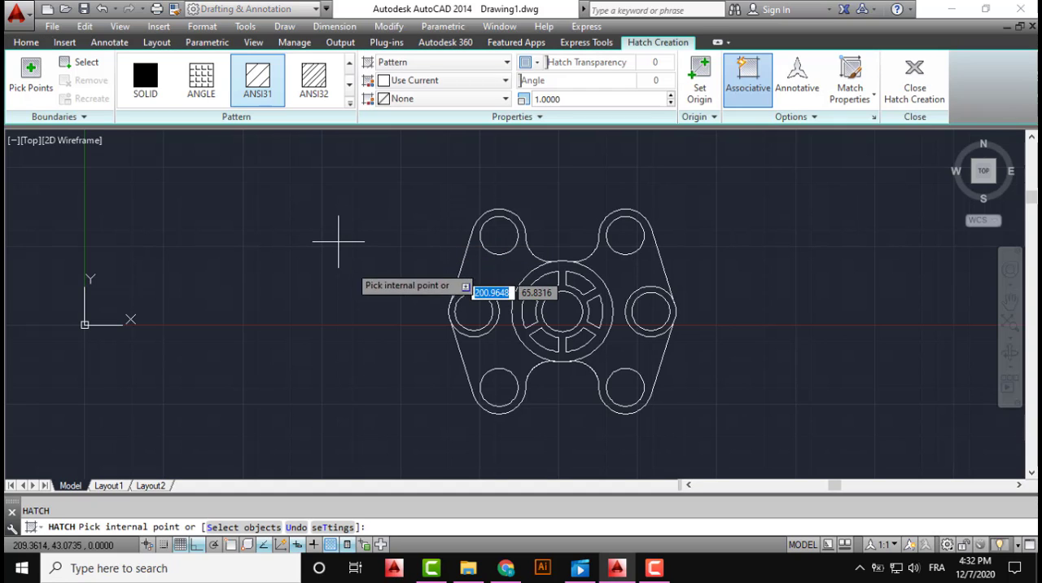
click(150, 85)
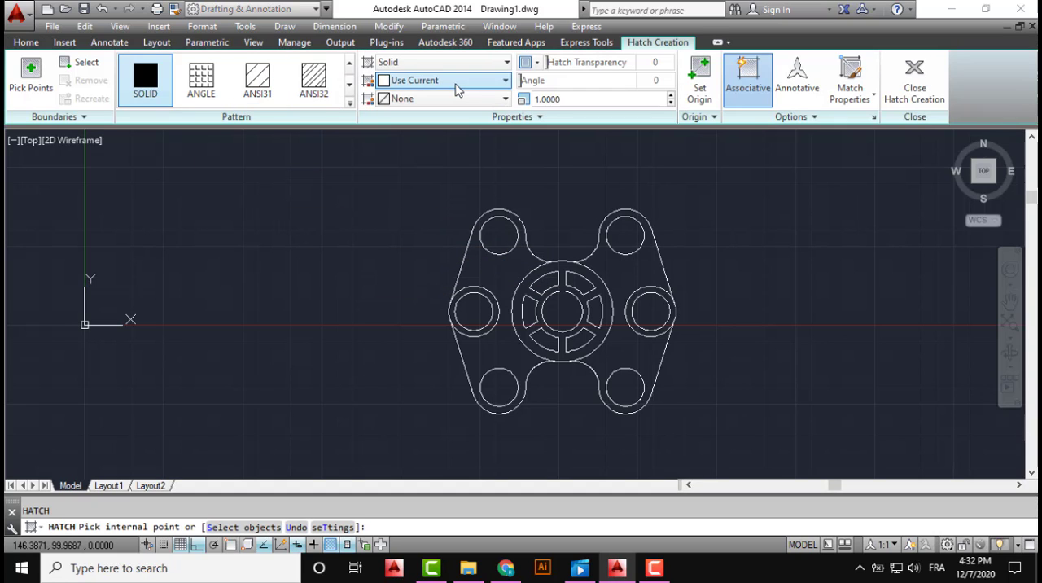
click(457, 83)
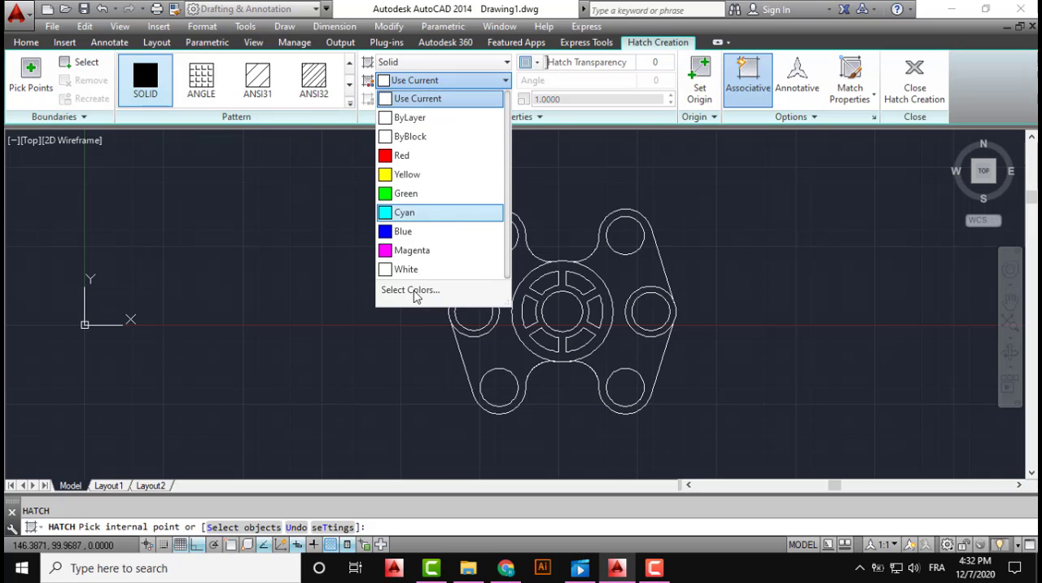
click(414, 291)
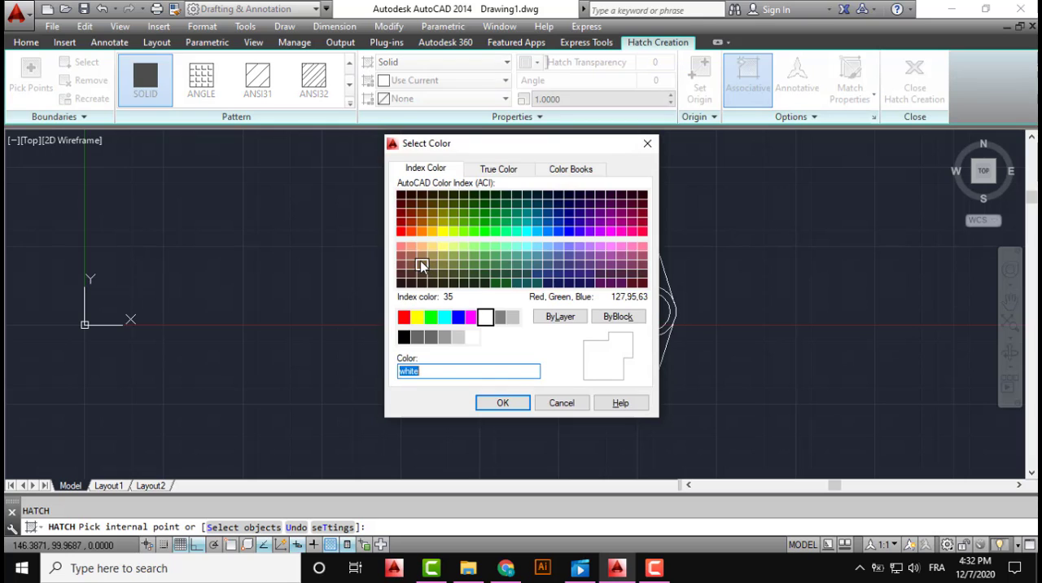
click(411, 231)
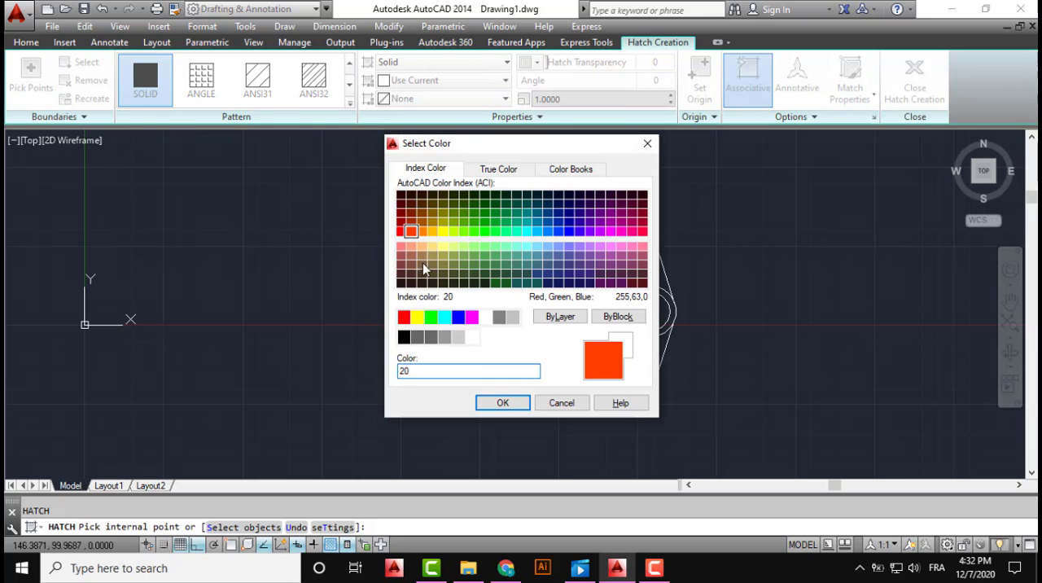
click(503, 404)
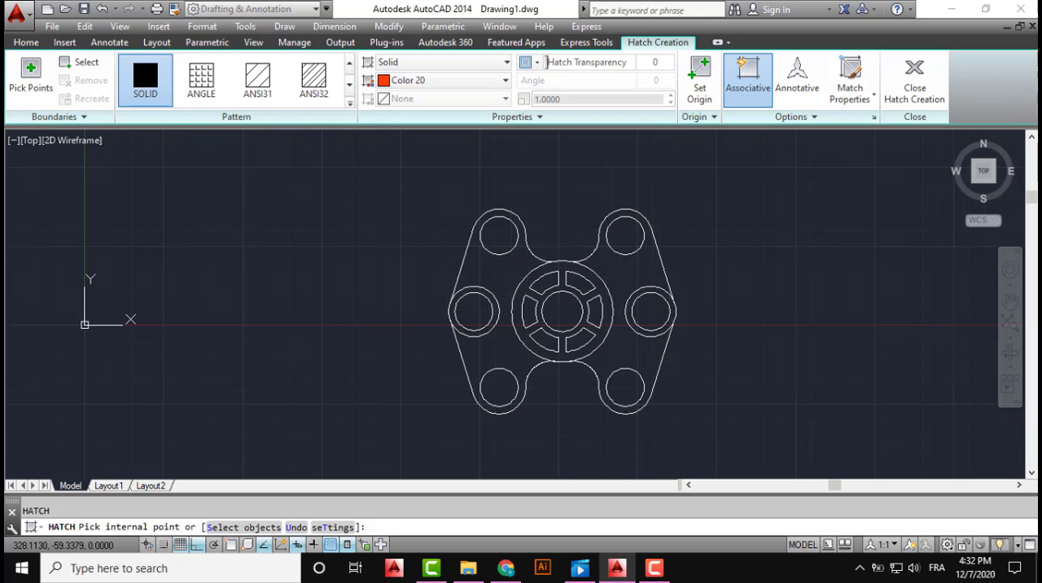
Fill the left and right body areas between the outline and the wheel with the solid color 20 hatch
click(499, 389)
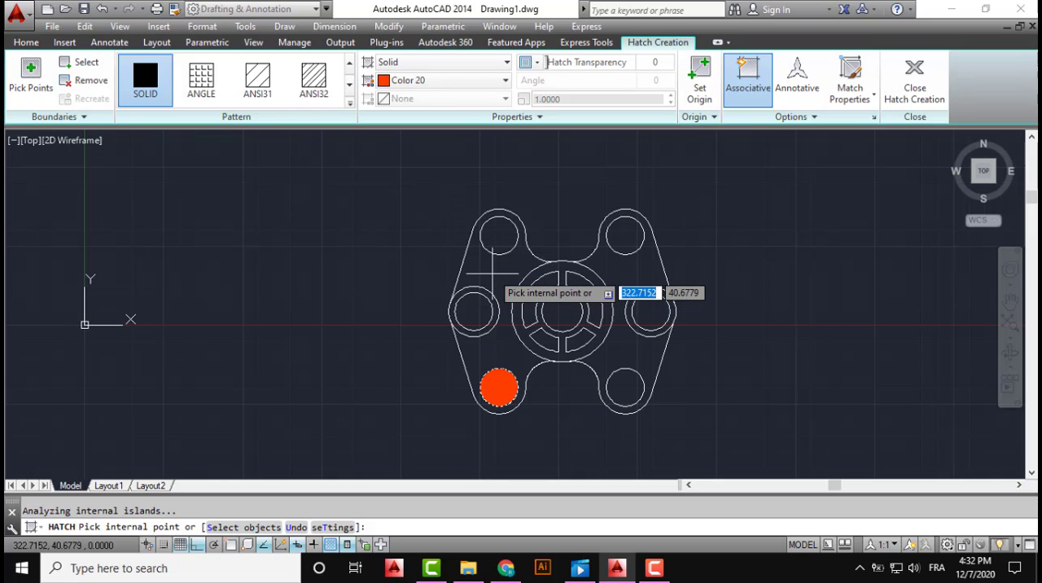
click(492, 274)
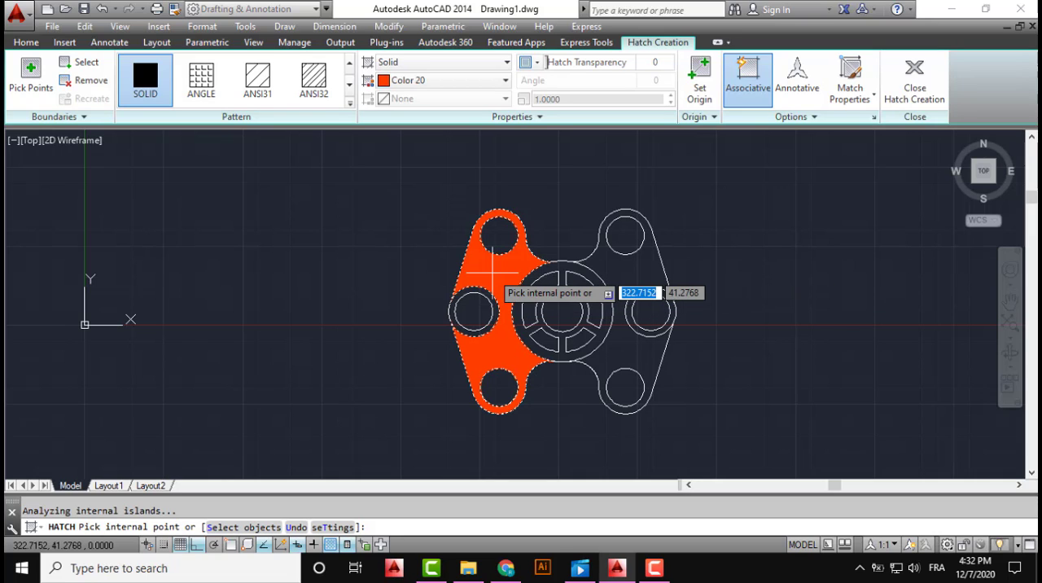
click(622, 273)
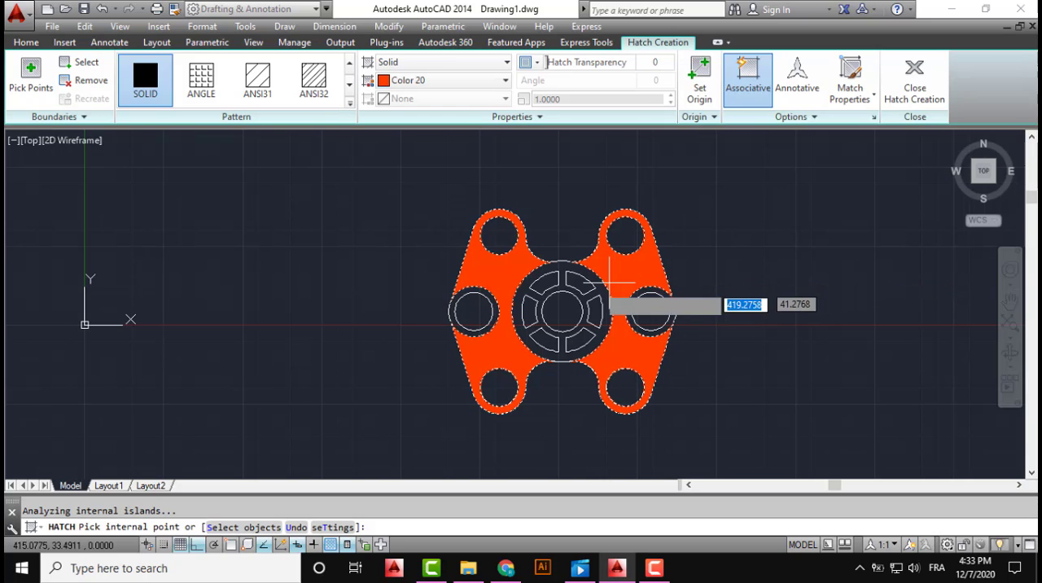
Fill all six openings between the wheel's spokes with the solid color 20 hatch and end the hatch
scroll(547, 293, up, 4)
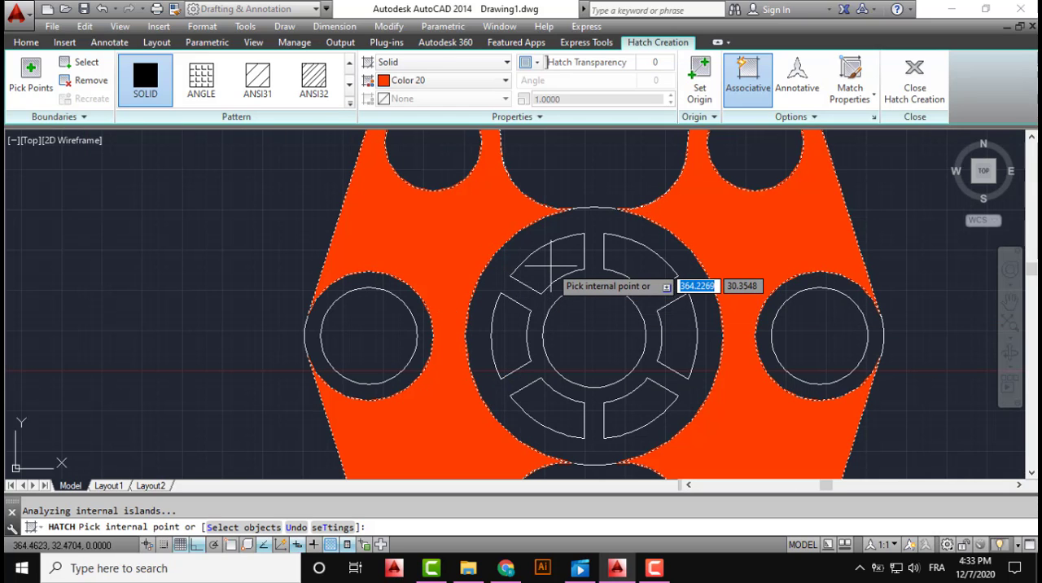
click(550, 265)
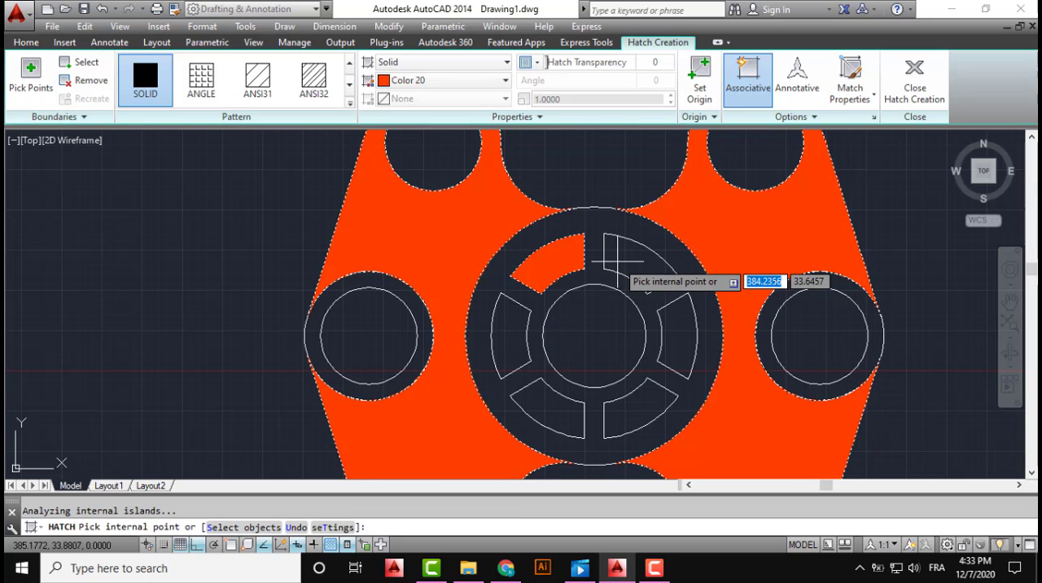
click(617, 262)
click(666, 330)
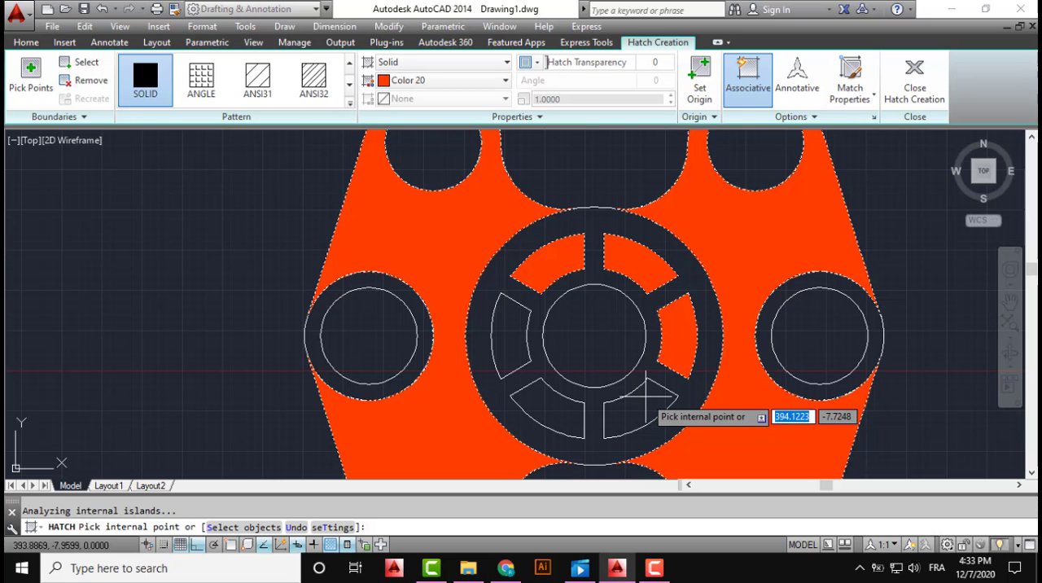
click(646, 395)
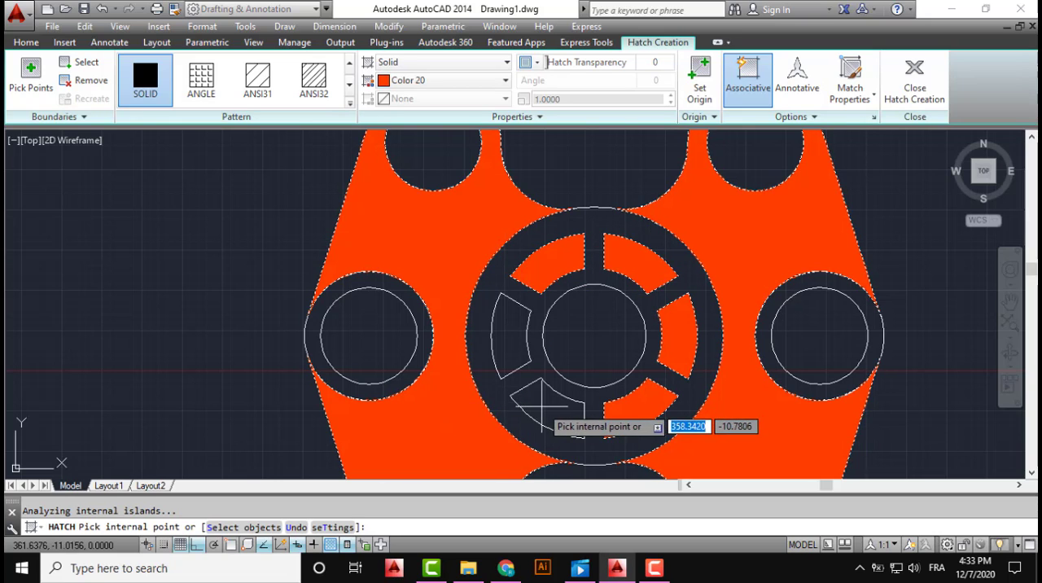
click(539, 403)
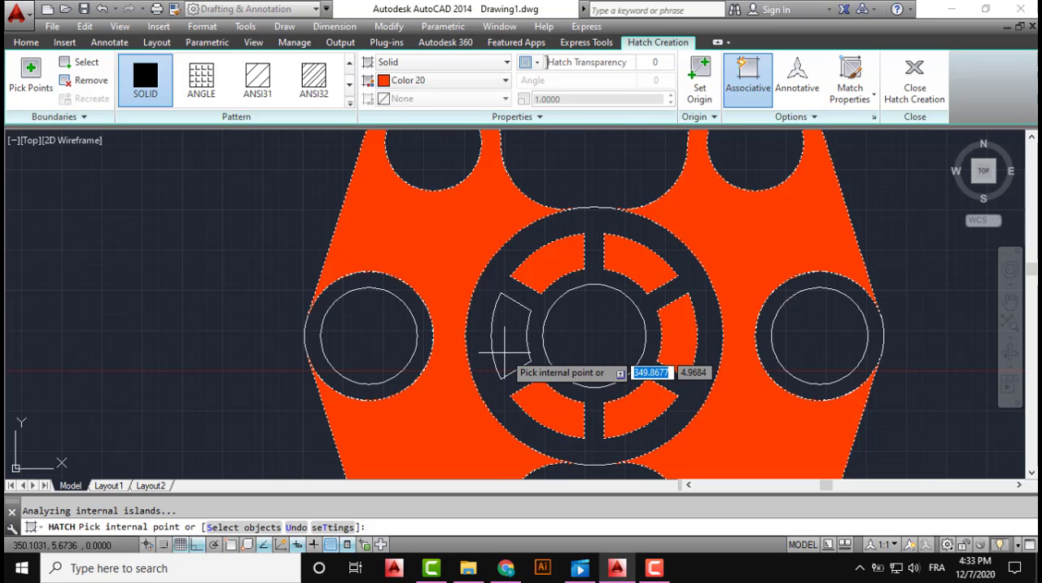
click(505, 352)
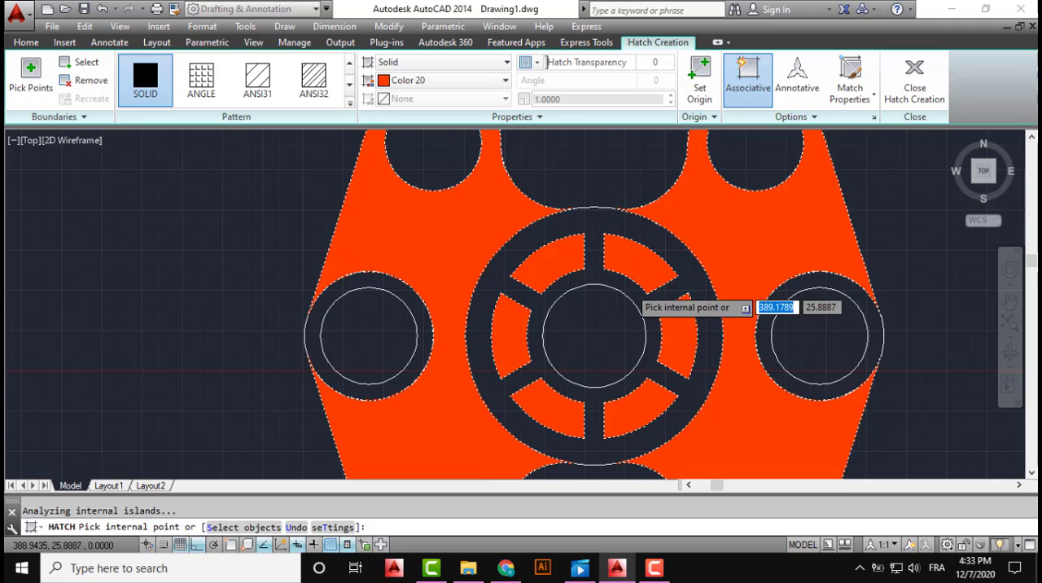
scroll(615, 301, down, 2)
middle_drag(614, 300, 567, 327)
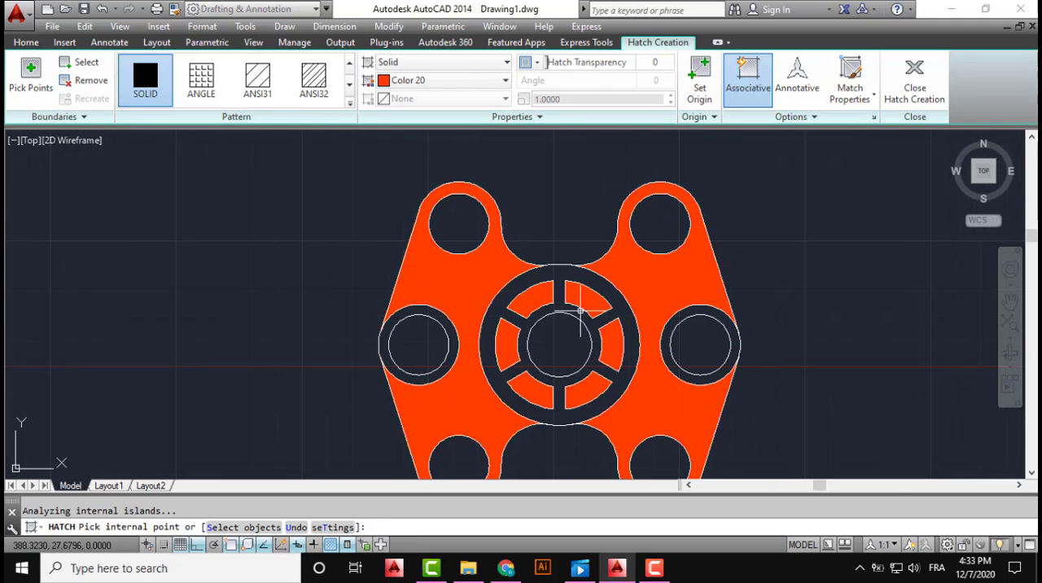
key(Escape)
Start a new Hatch with the SOLID pattern and set its colour to Cyan
scroll(310, 232, down, 3)
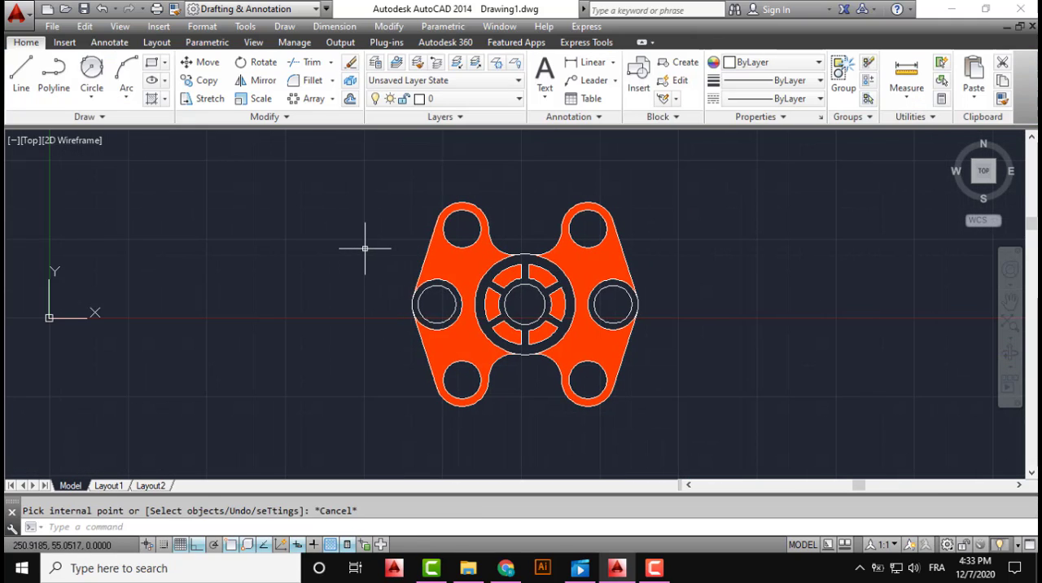
key(Return)
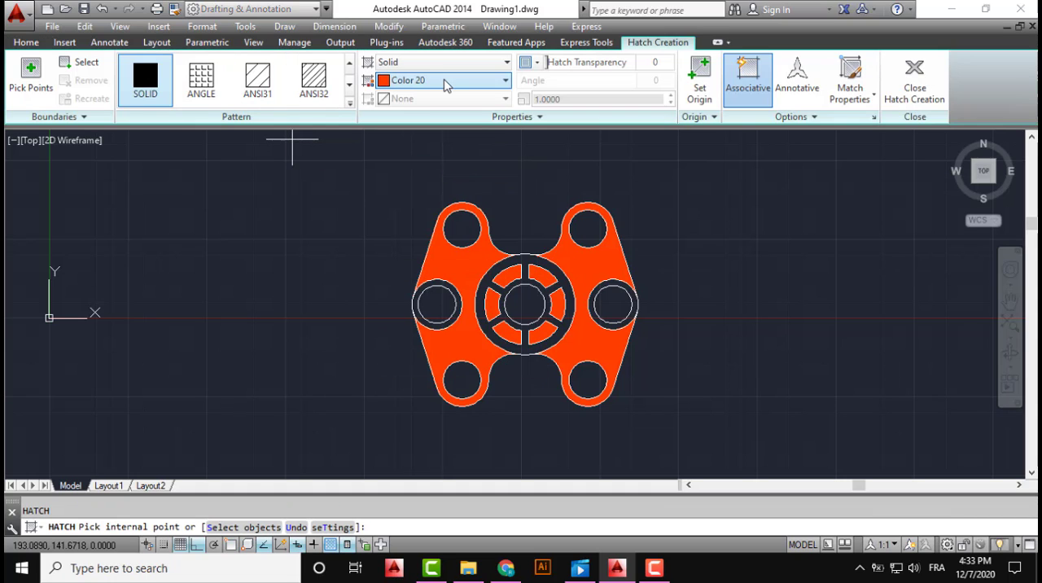
click(442, 81)
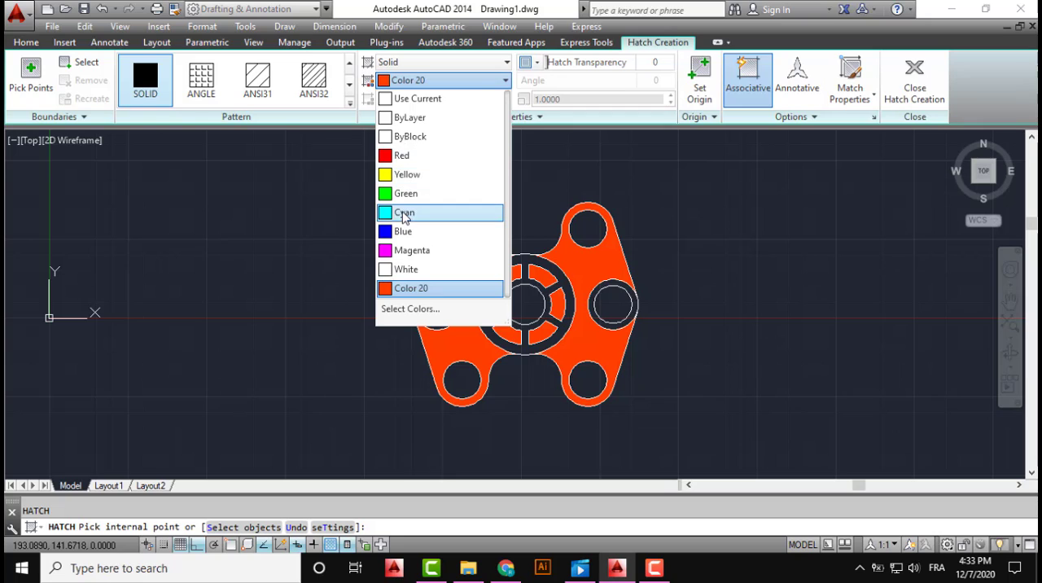
click(402, 211)
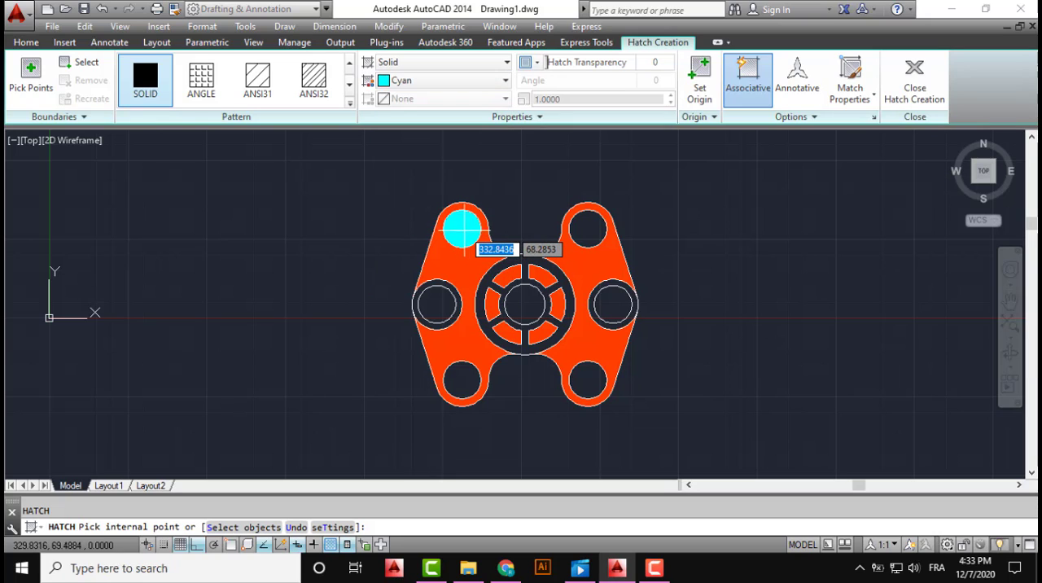
Fill the four corner holes, the inner circles of both side pairs and the wheel's centre circle with solid cyan, and end the hatch
click(461, 228)
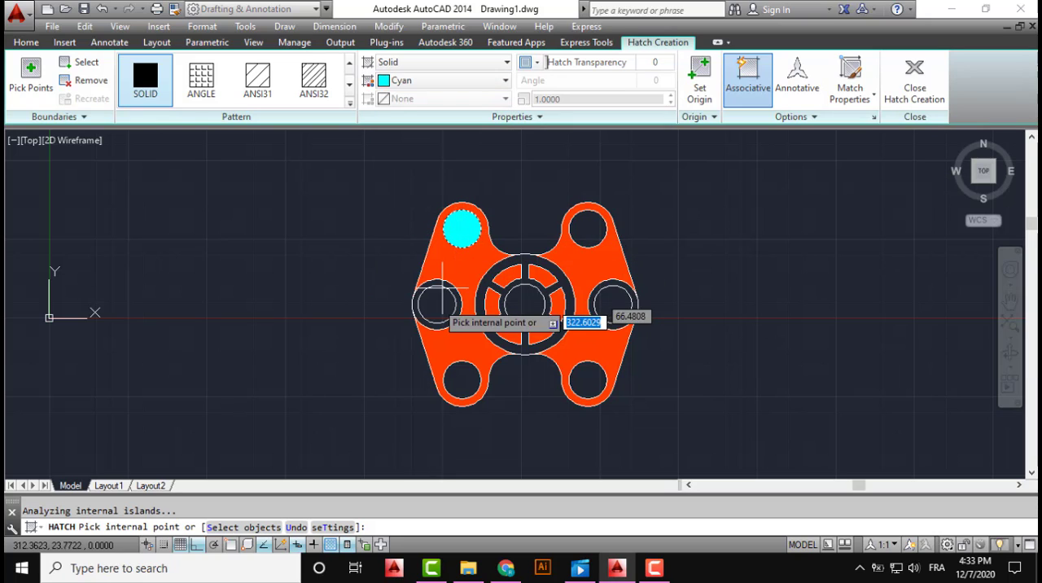
click(435, 305)
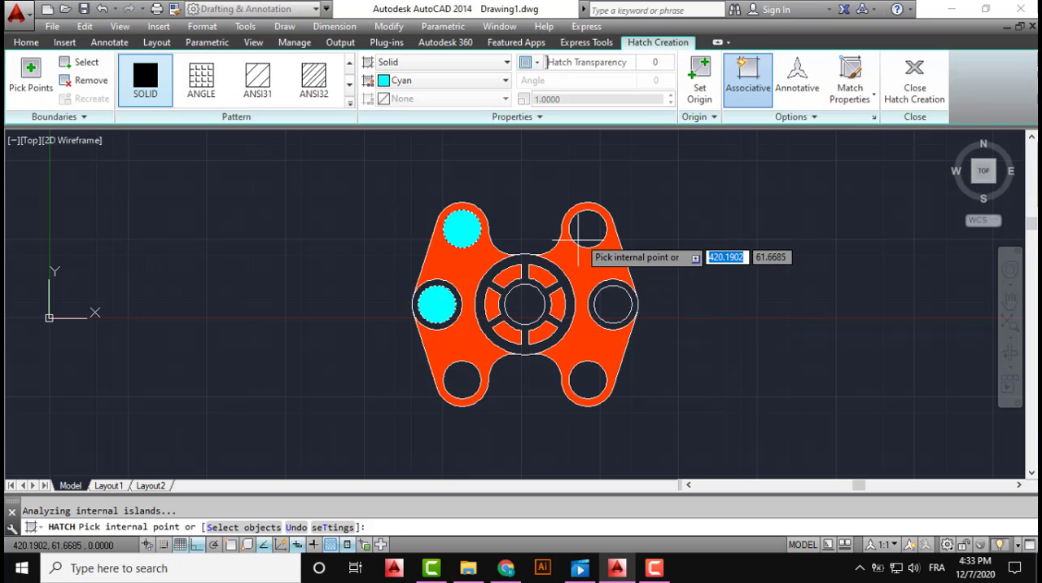
click(580, 235)
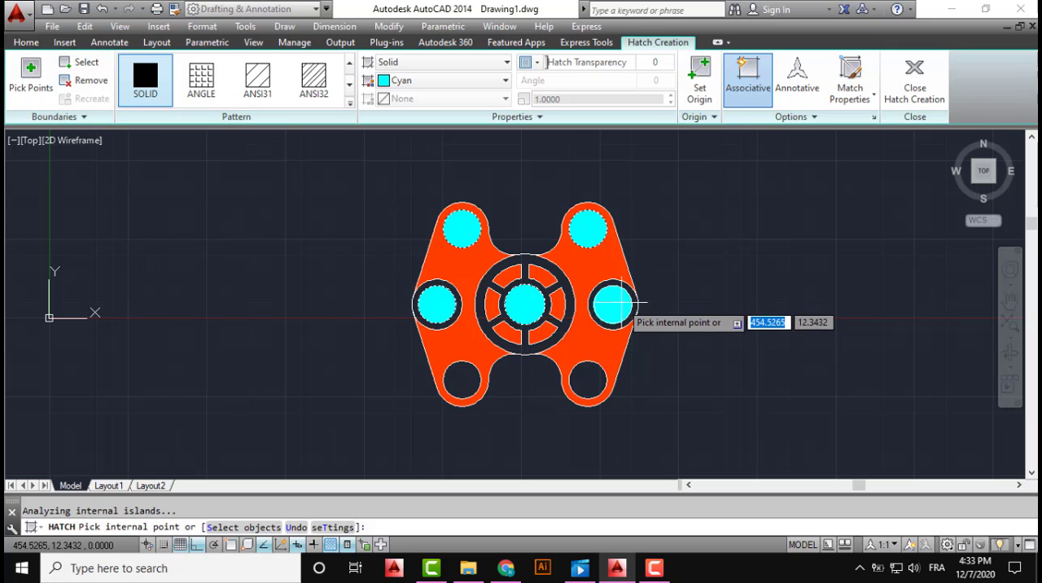
click(615, 304)
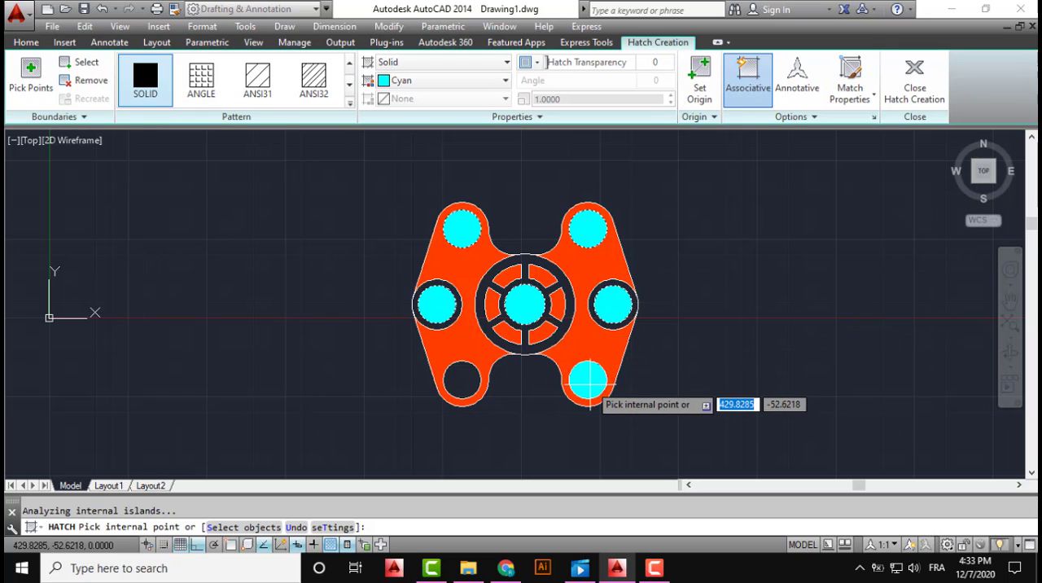
click(591, 380)
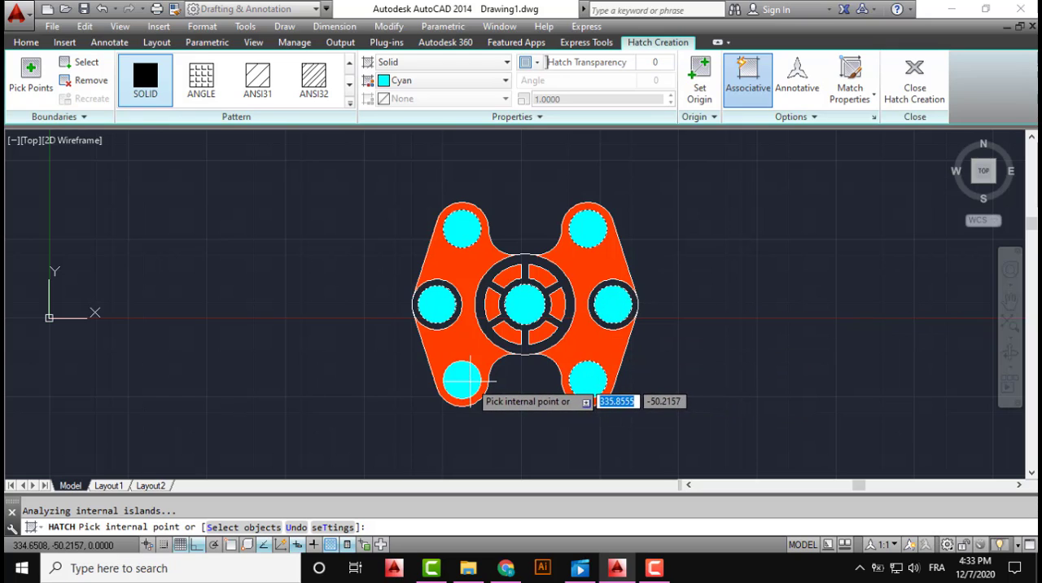
click(469, 380)
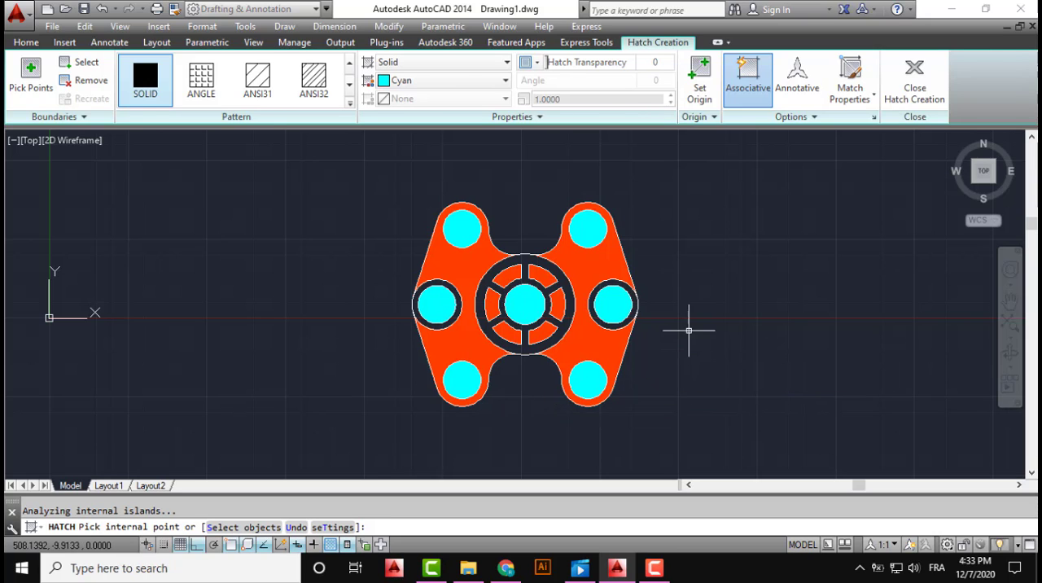
key(Escape)
scroll(688, 331, up, 3)
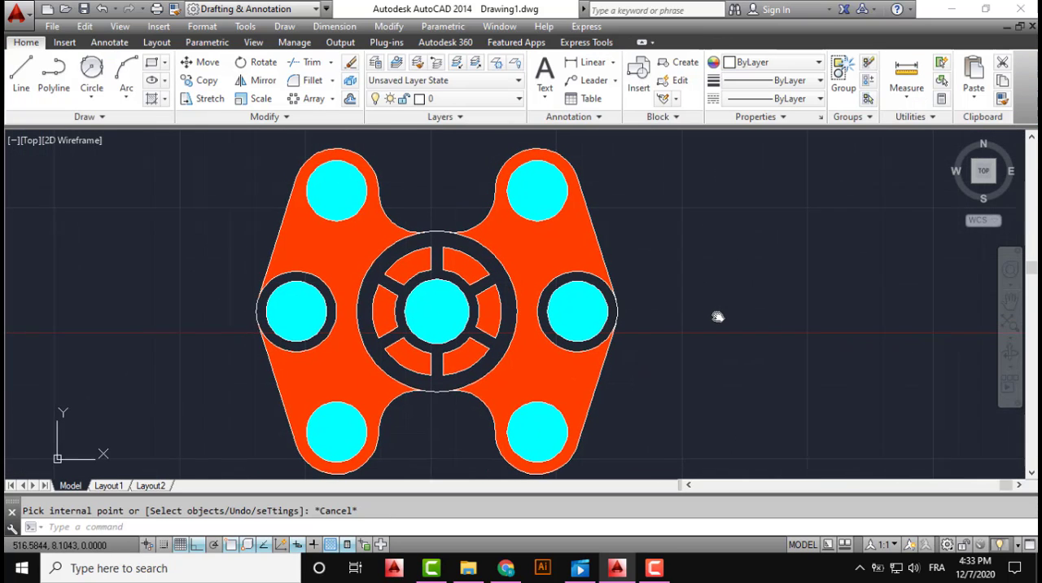
middle_drag(715, 318, 718, 316)
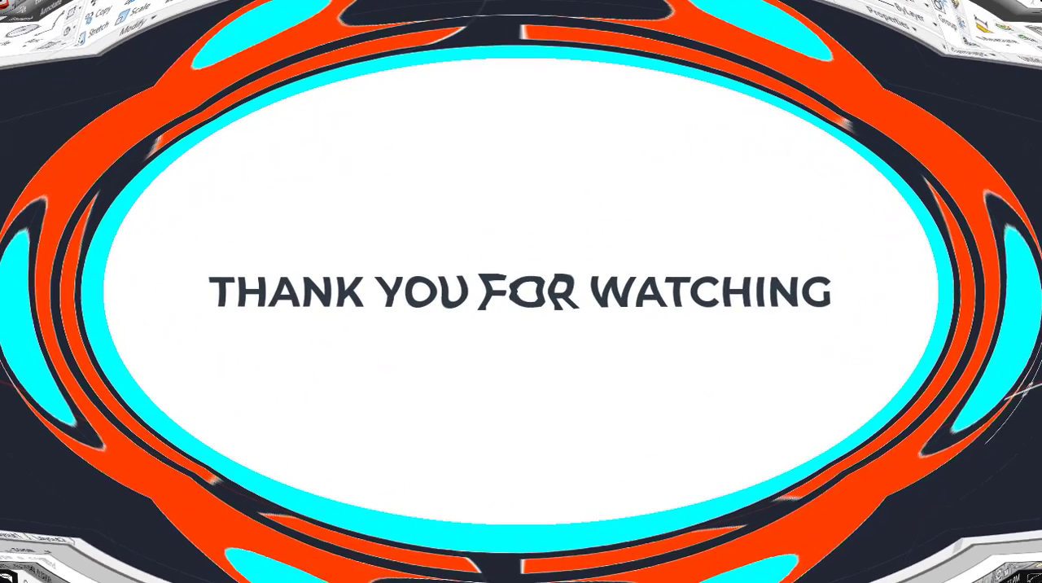